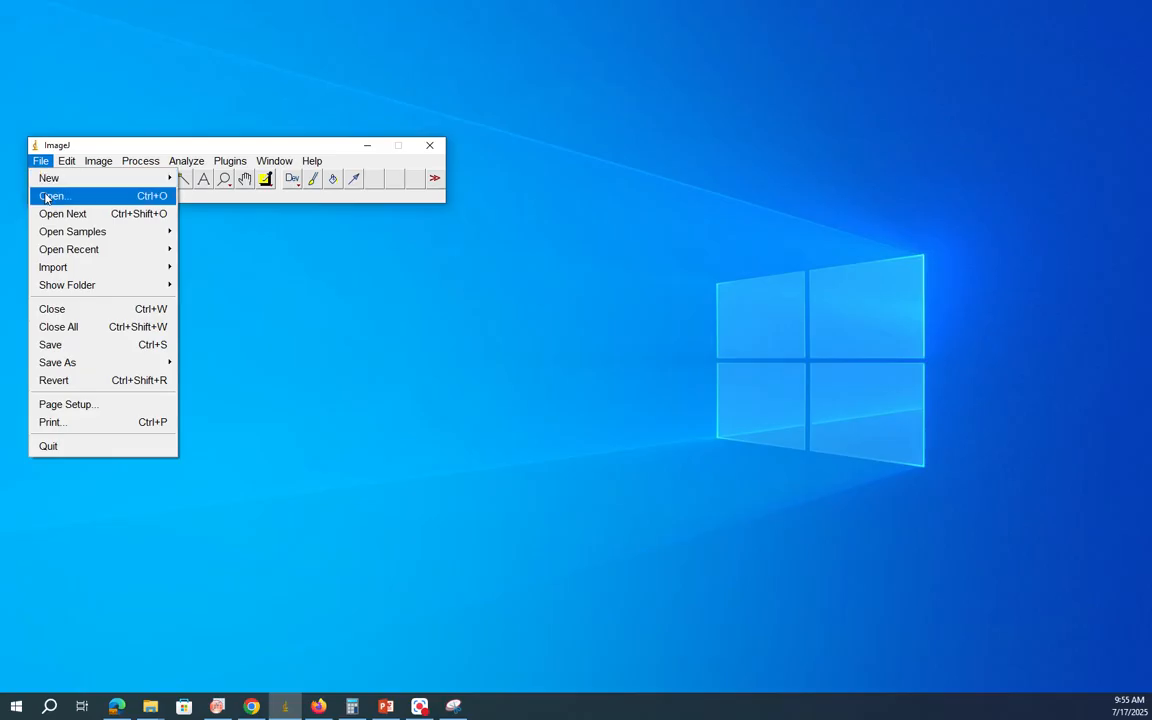
Step: Open the Grains image from the Data folder and convert it from RGB to 8-bit
left_click(966, 245)
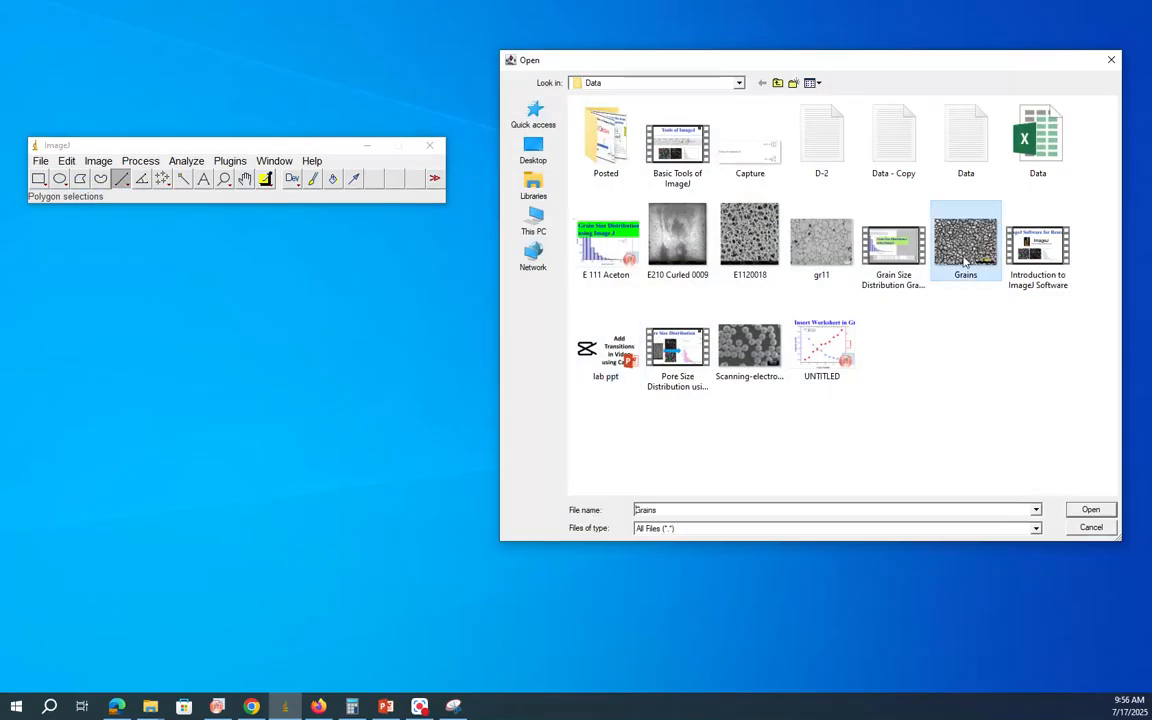
left_click(1090, 509)
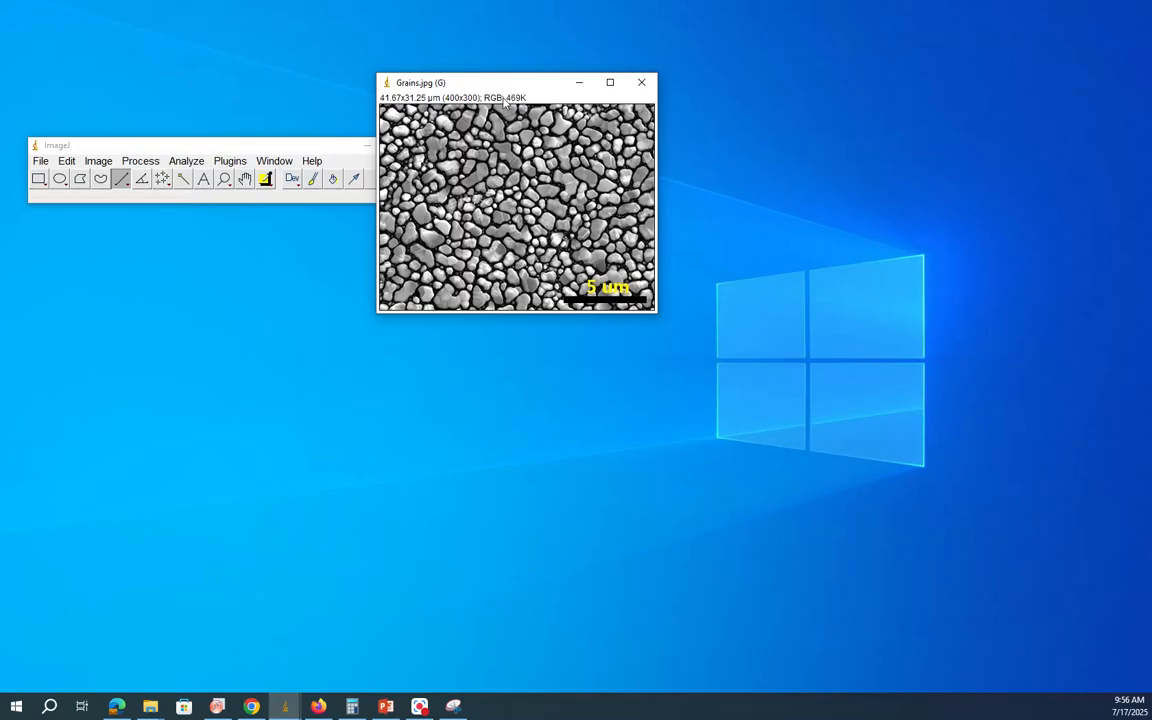
left_click(97, 160)
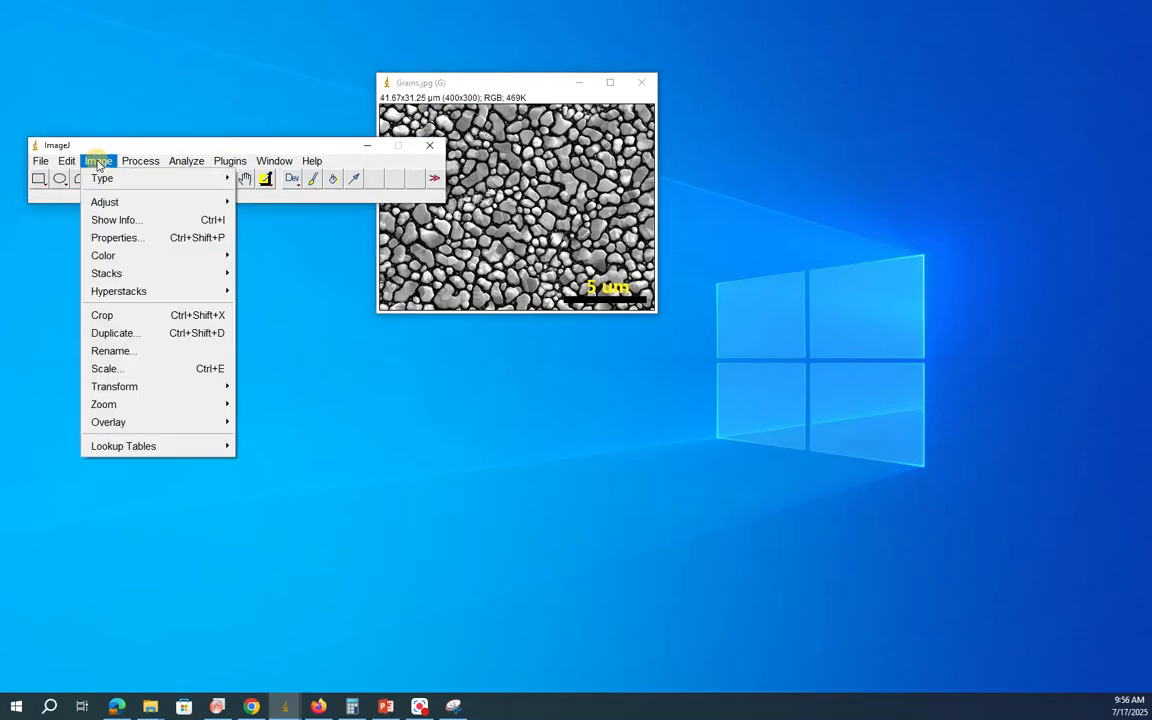
mouse_move(124, 178)
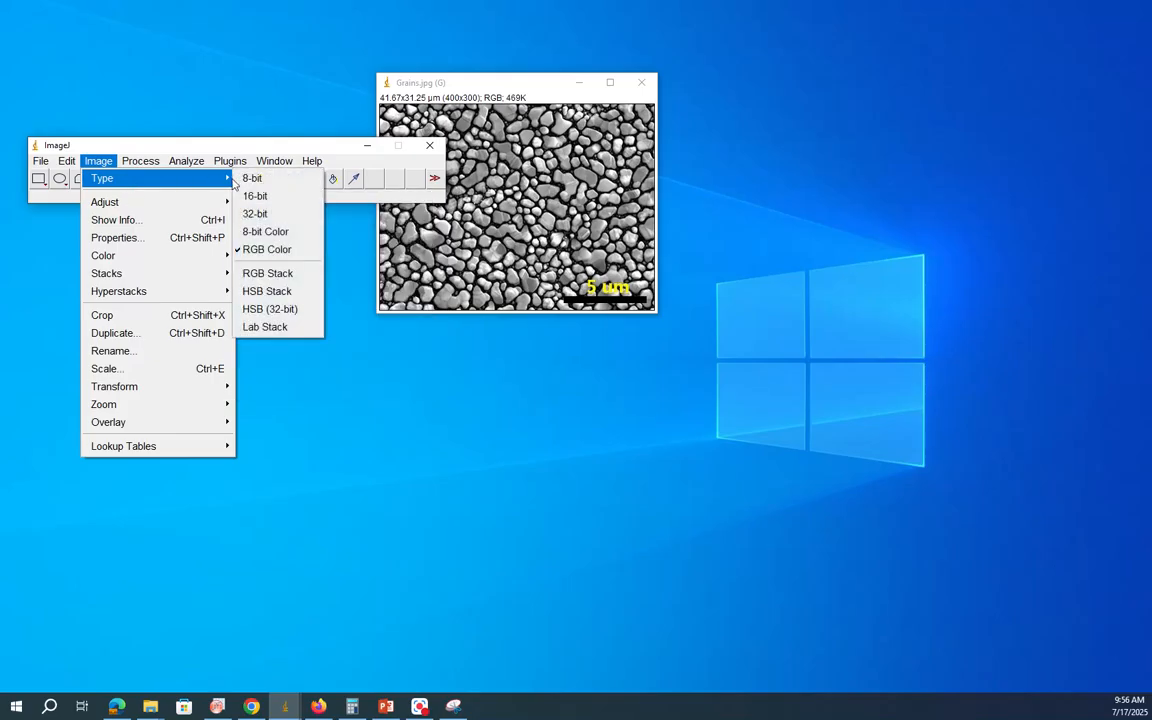
left_click(250, 180)
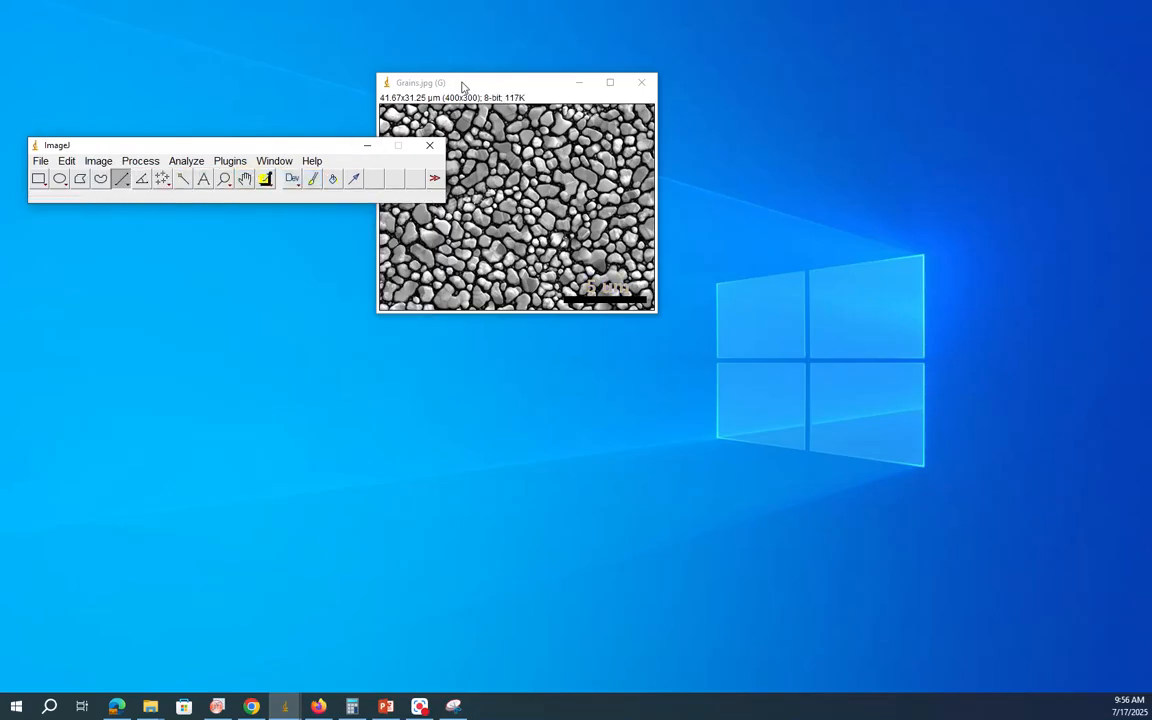
Step: Draw a straight line about 120 pixels long along the full length of the 5 µm scale bar
left_click_drag(418, 81, 464, 86)
left_click_drag(494, 126, 530, 150)
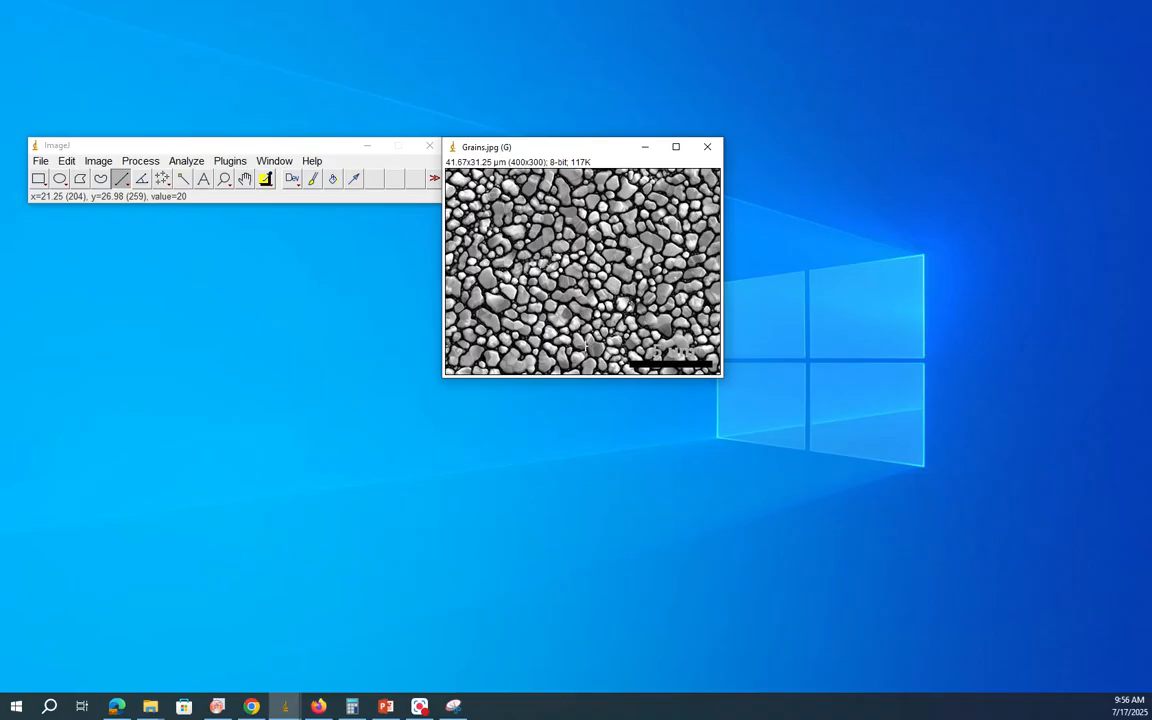
key("plus")
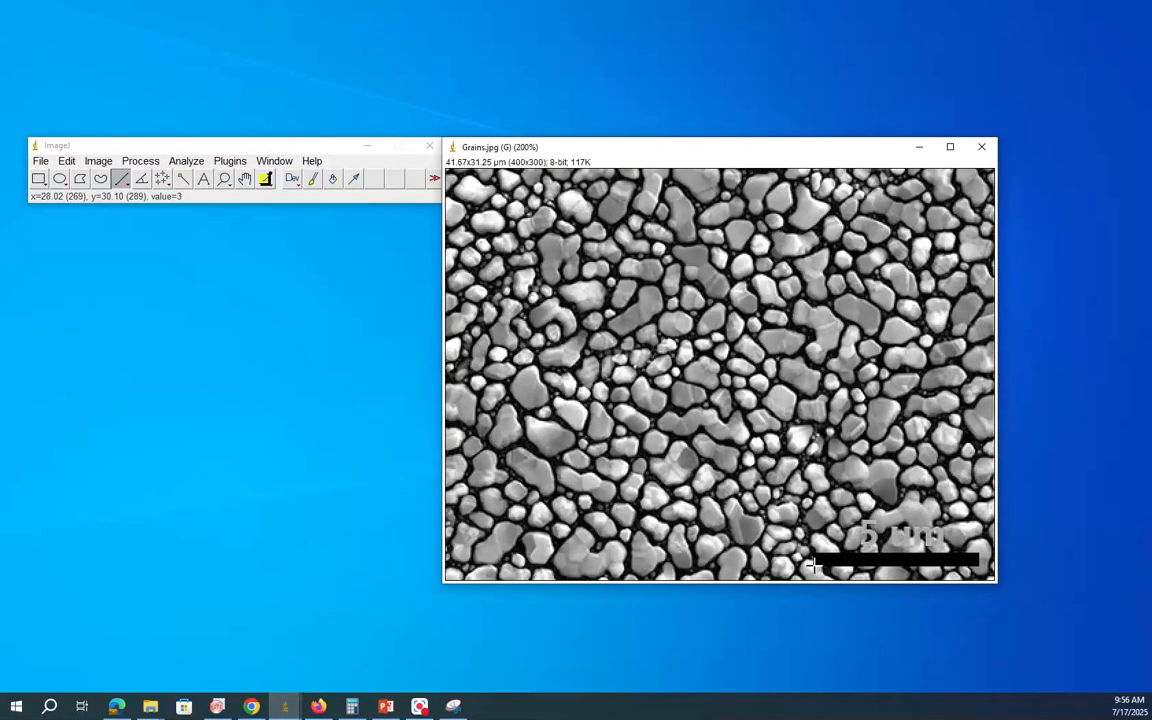
left_click_drag(813, 563, 980, 563)
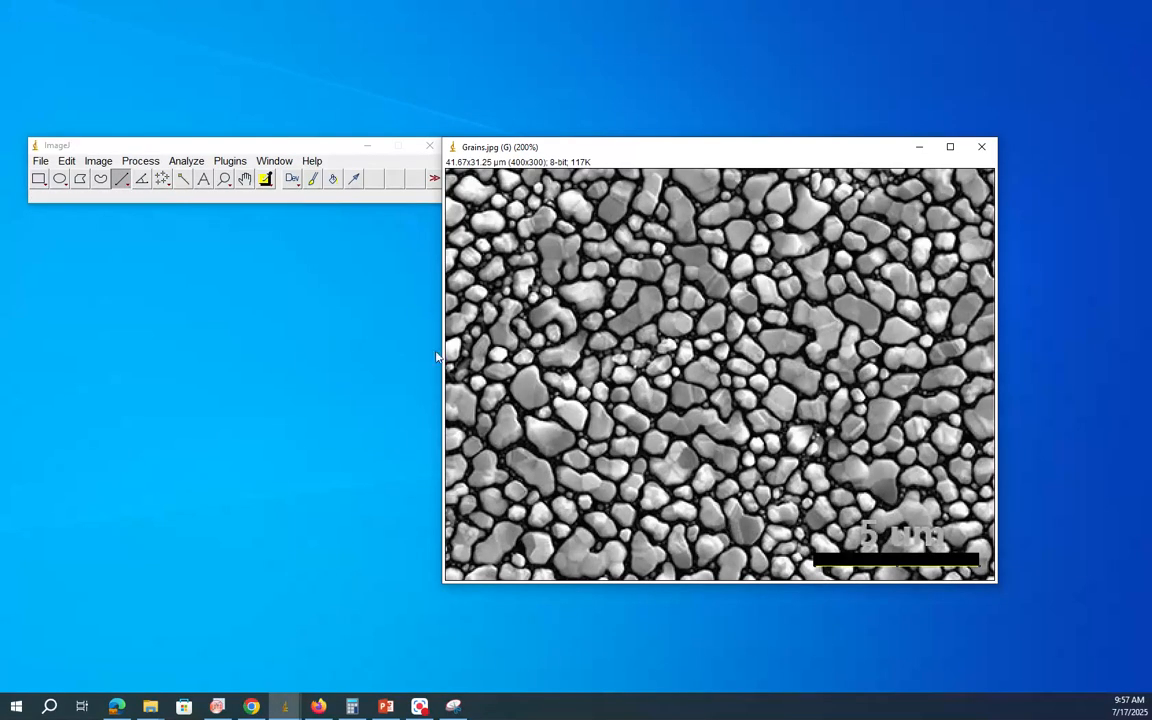
Step: Set the image scale from the drawn line with a known distance of 5 and um as the unit of length
left_click(186, 160)
left_click(207, 310)
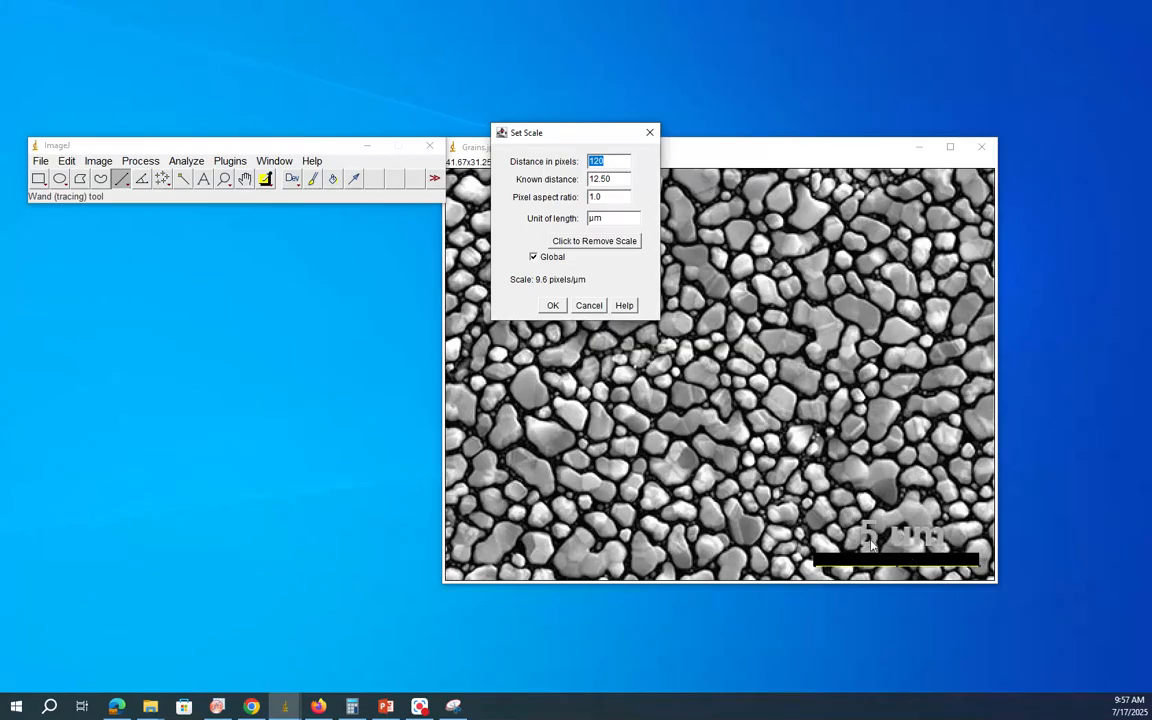
left_click(613, 182)
type("5")
key("Tab")
key("Tab")
type("um")
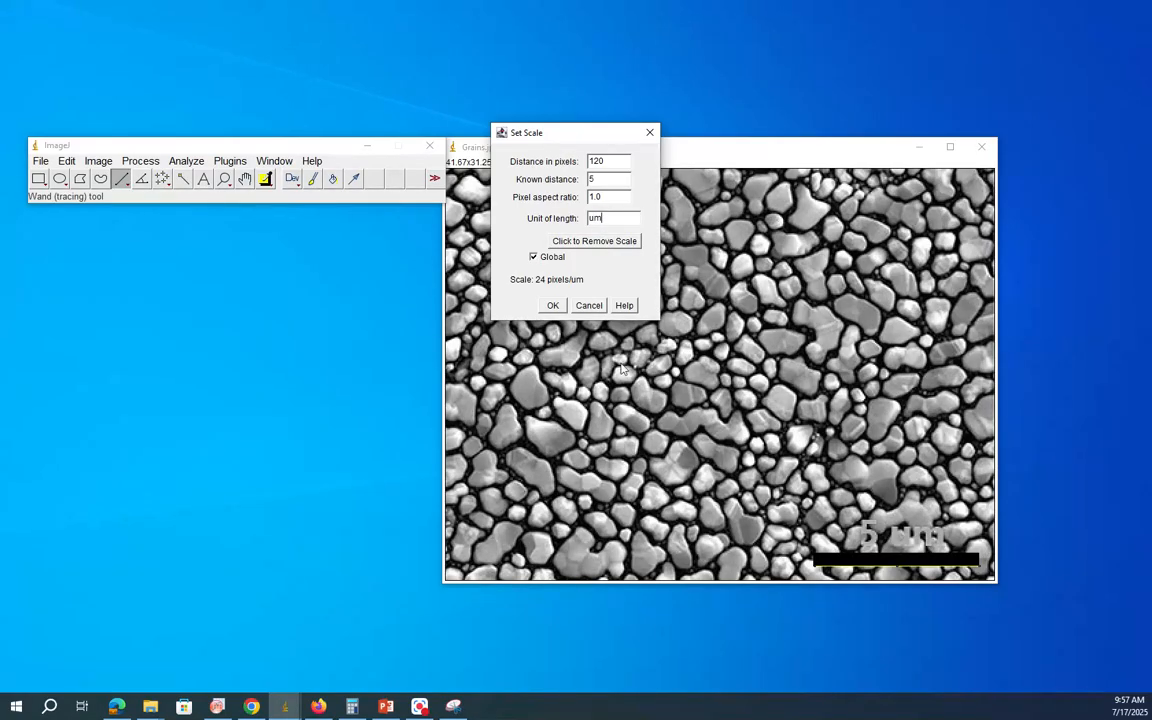
left_click(555, 305)
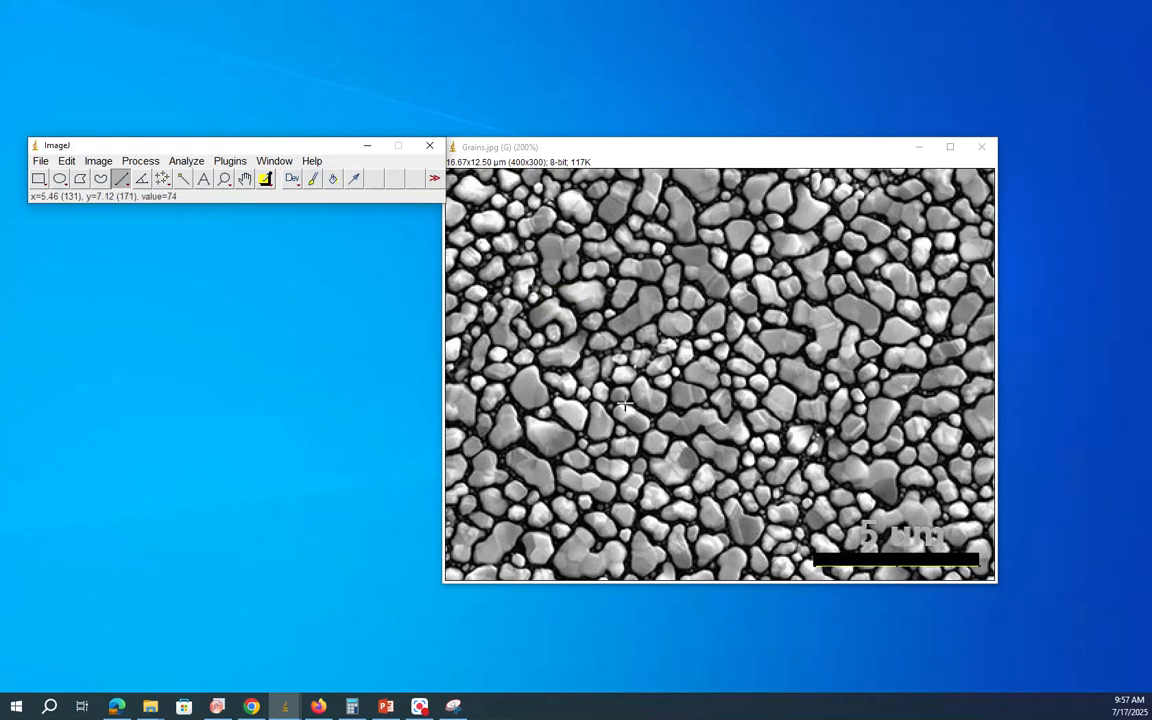
Step: Select a rectangular area of about 285 by 213 pixels above the scale bar and duplicate it as a new image
left_click_drag(618, 148, 622, 149)
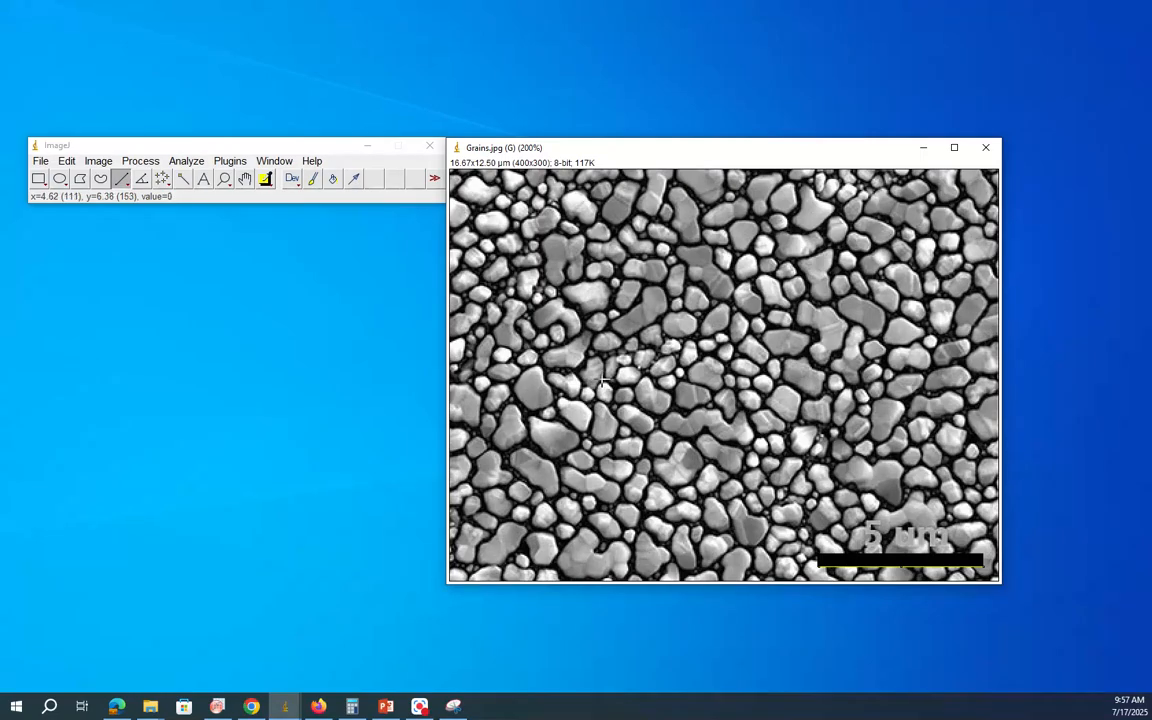
left_click(38, 180)
mouse_move(536, 222)
left_mouse_down()
mouse_move(783, 443)
mouse_move(913, 490)
mouse_move(928, 513)
left_mouse_up()
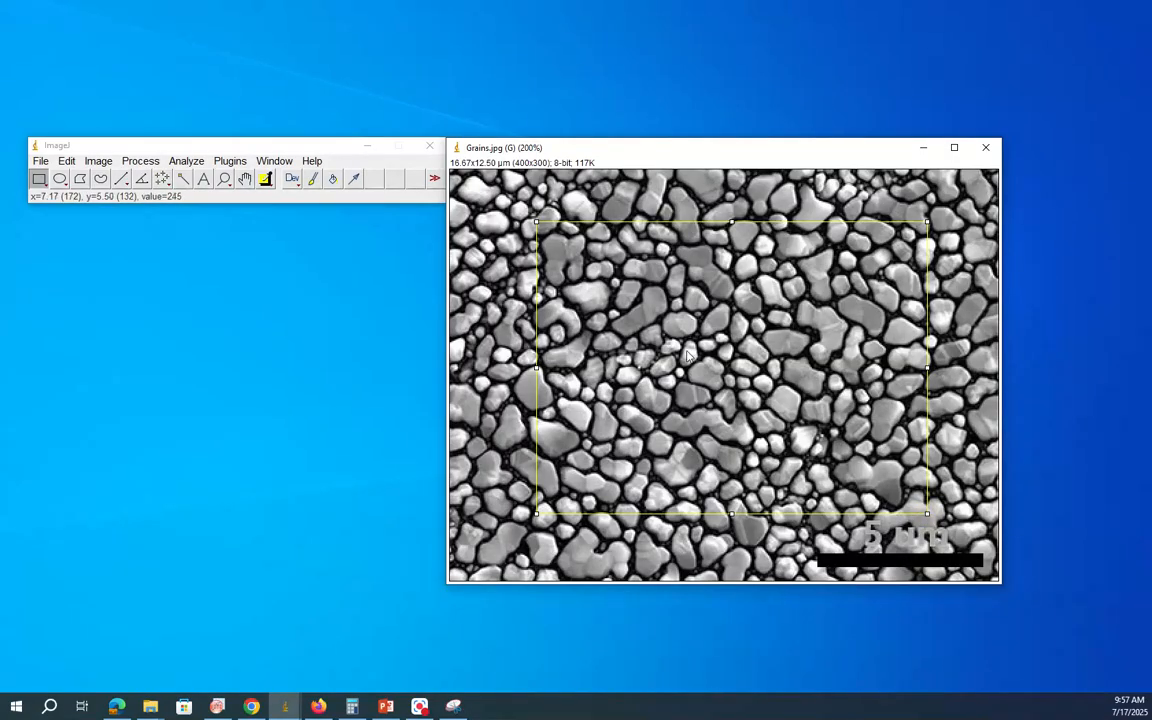
left_click(98, 161)
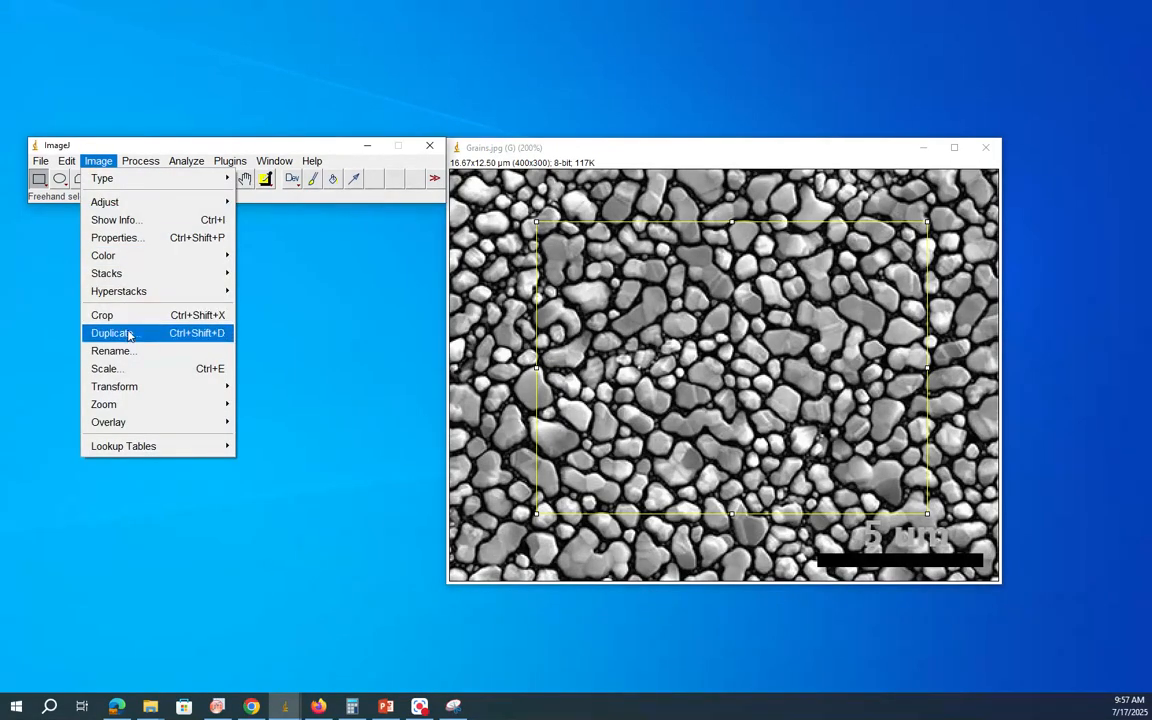
left_click(126, 333)
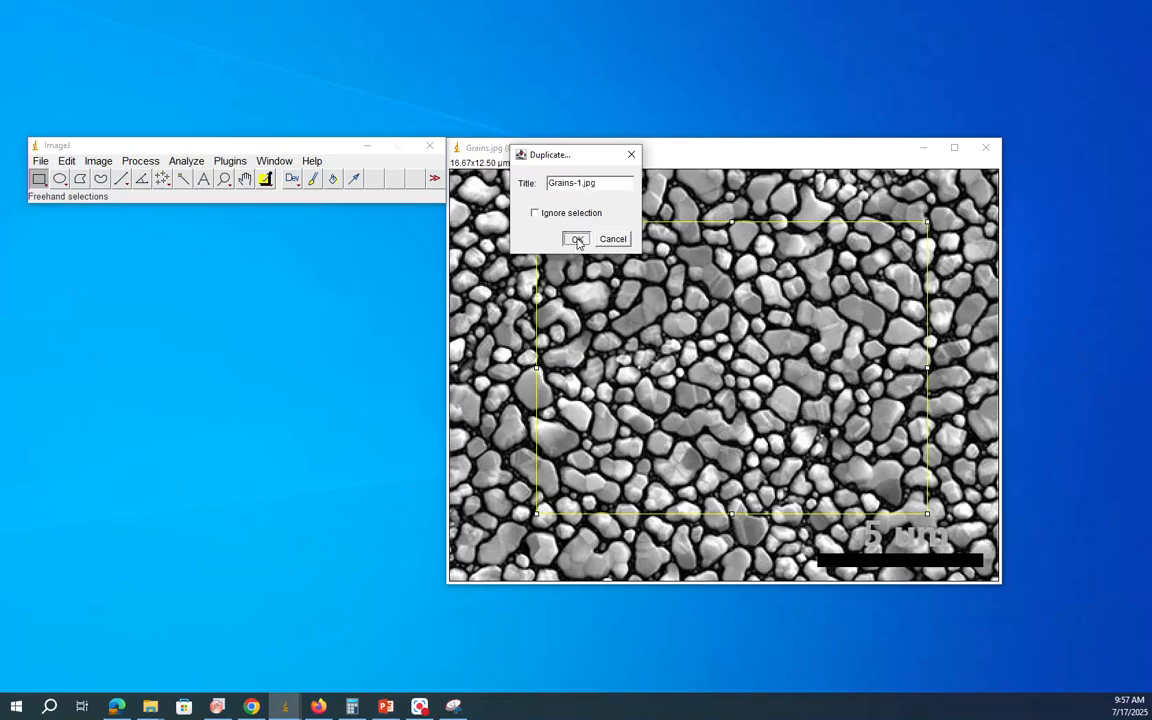
left_click(578, 240)
Step: Minimize the original Grains image, then place the duplicate's window beside the main ImageJ window and enlarge it slightly
left_click_drag(474, 97, 299, 268)
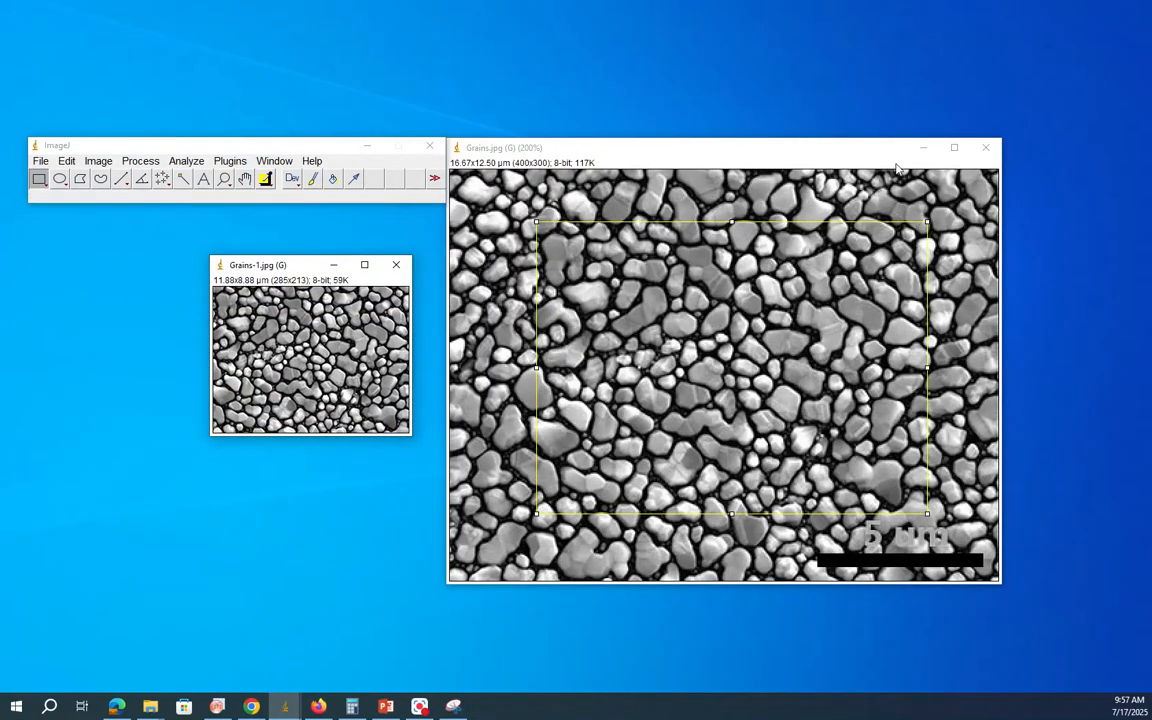
left_click(926, 155)
left_click_drag(290, 267, 535, 150)
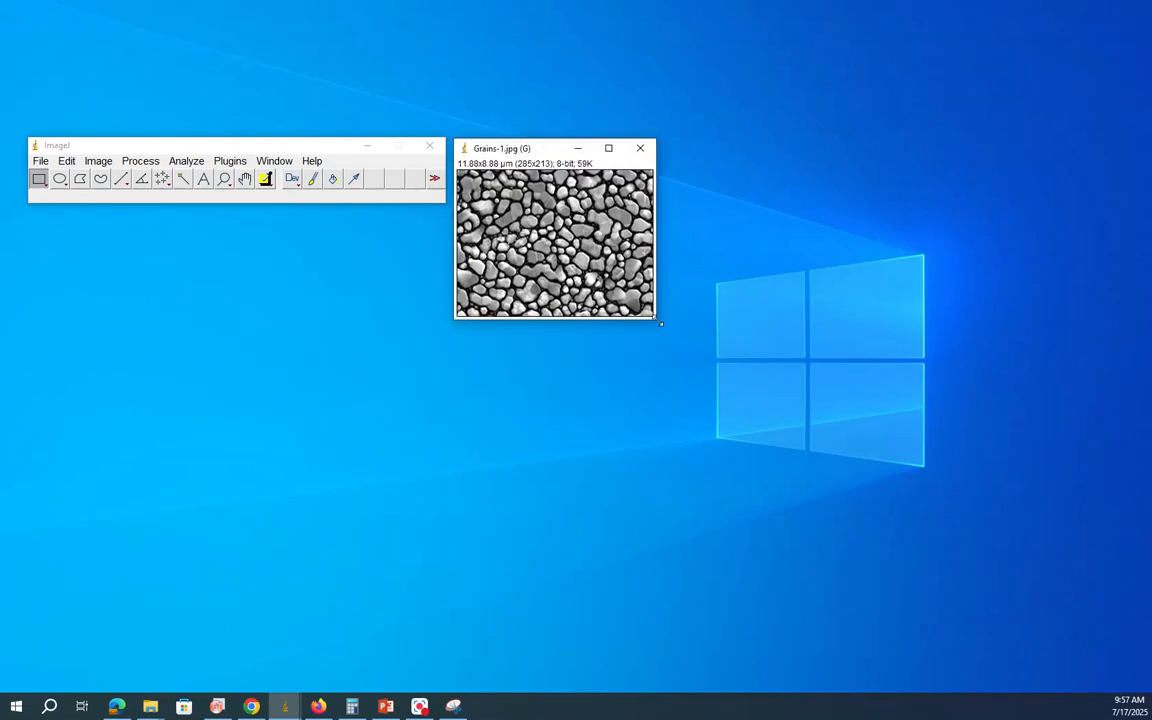
left_click_drag(658, 321, 702, 360)
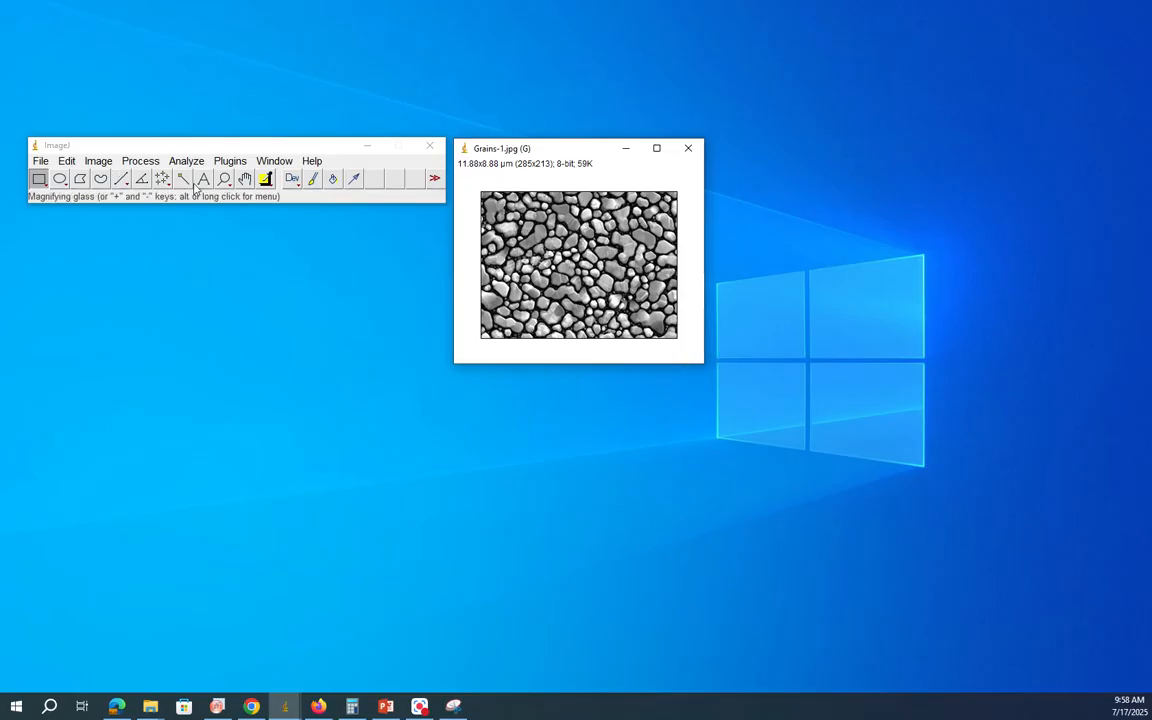
Step: Apply a threshold of 83 to 255 to the duplicated image so the grains separate from the dark boundaries
left_click(100, 161)
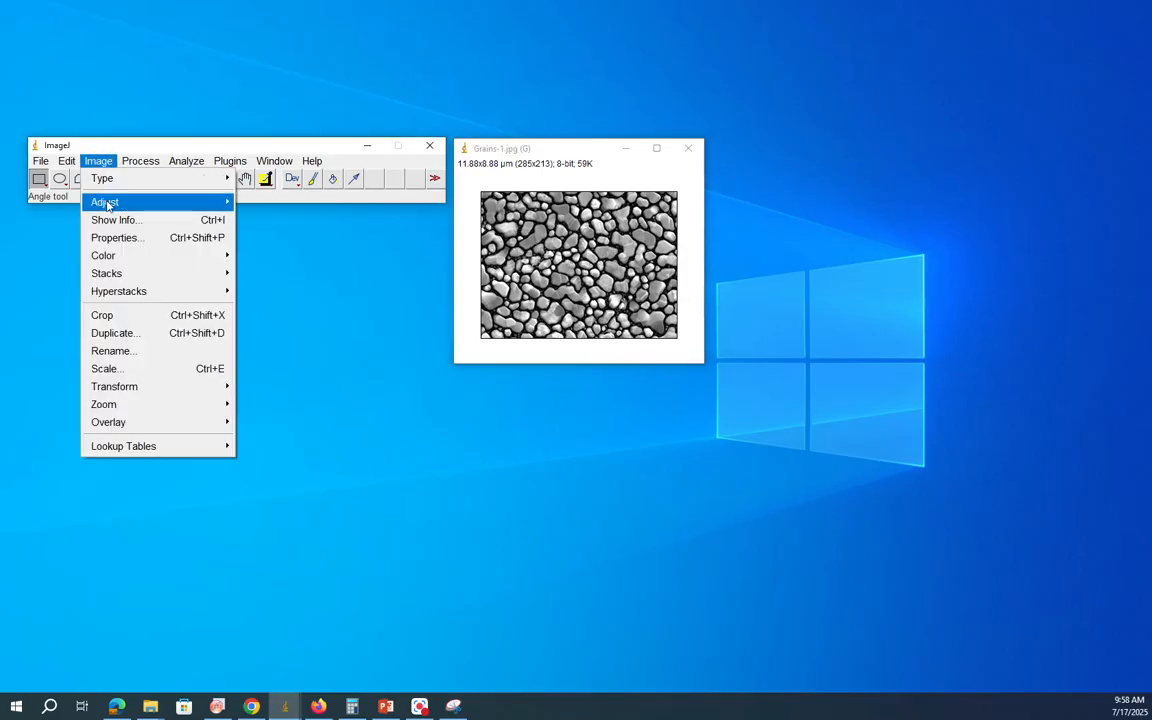
mouse_move(206, 203)
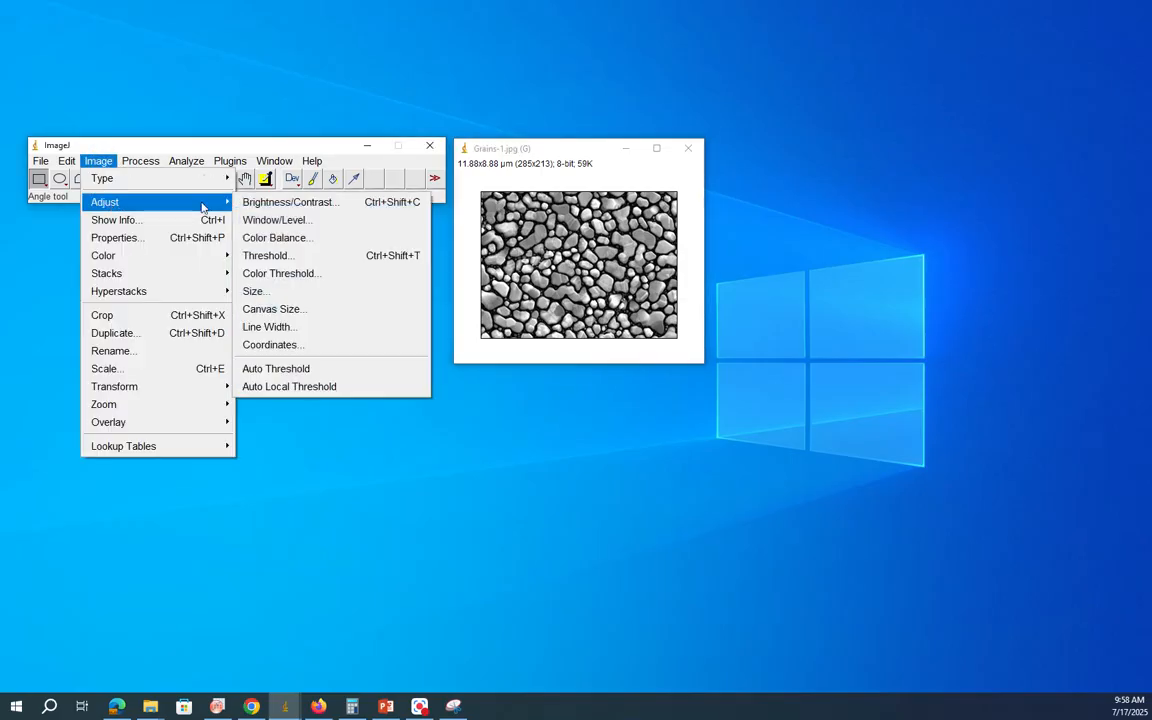
left_click(281, 261)
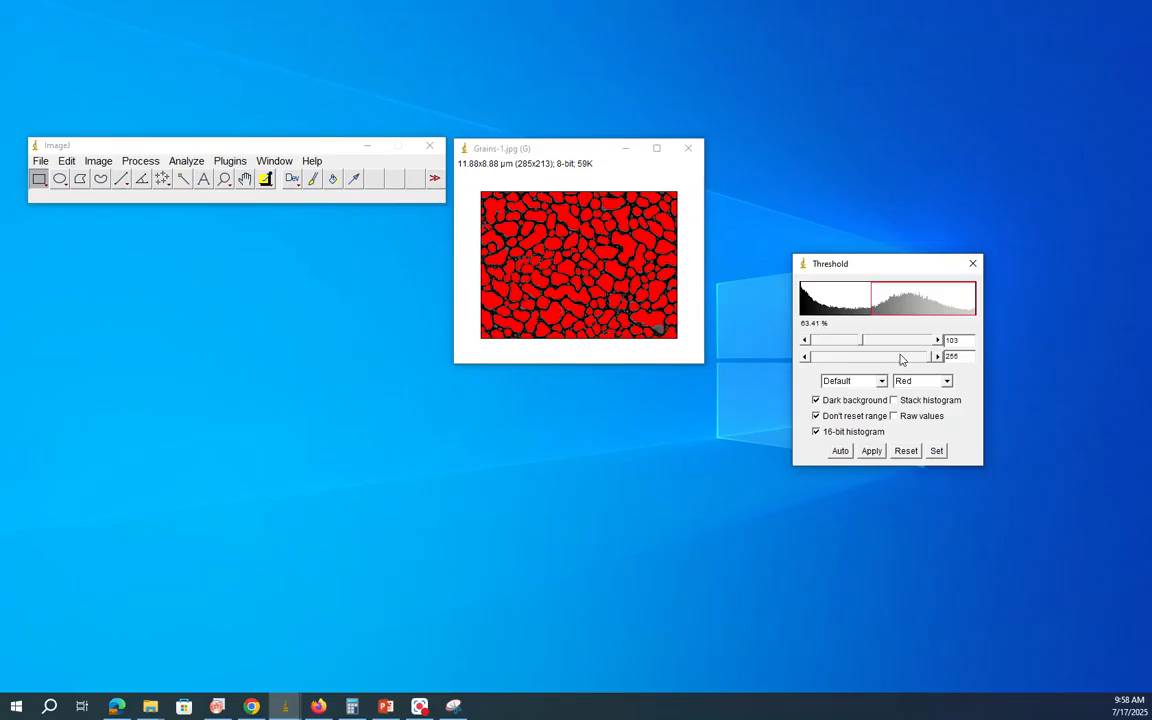
left_click_drag(863, 345, 818, 347)
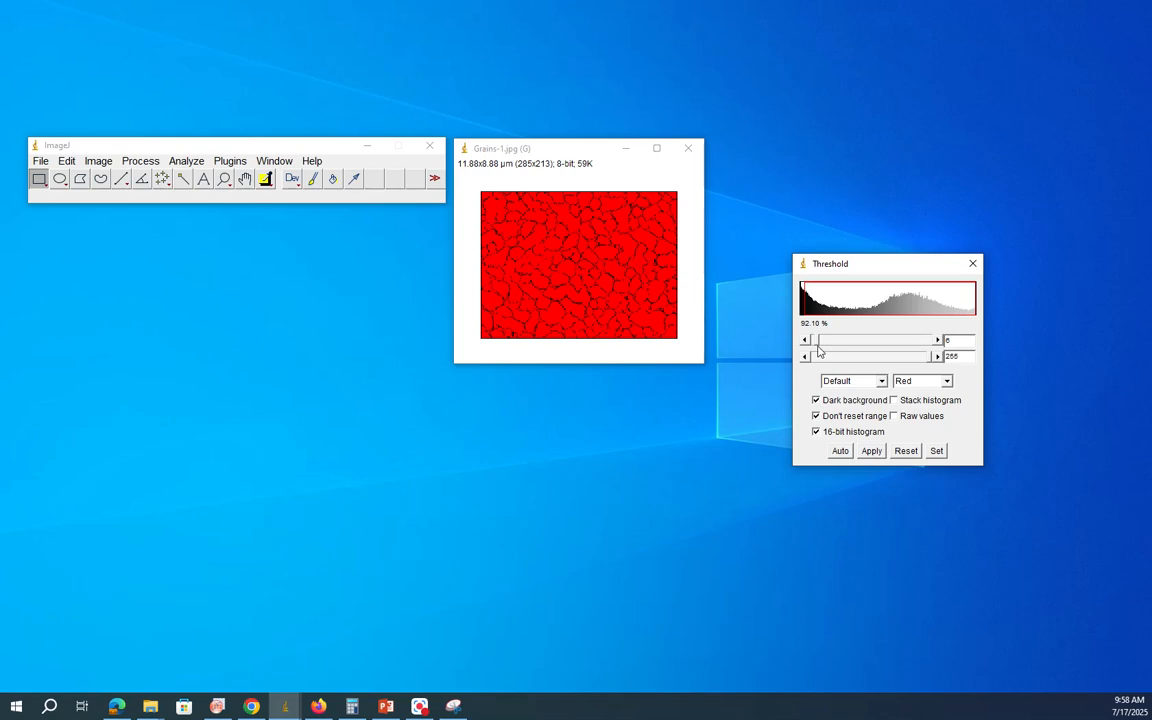
left_click_drag(818, 347, 854, 349)
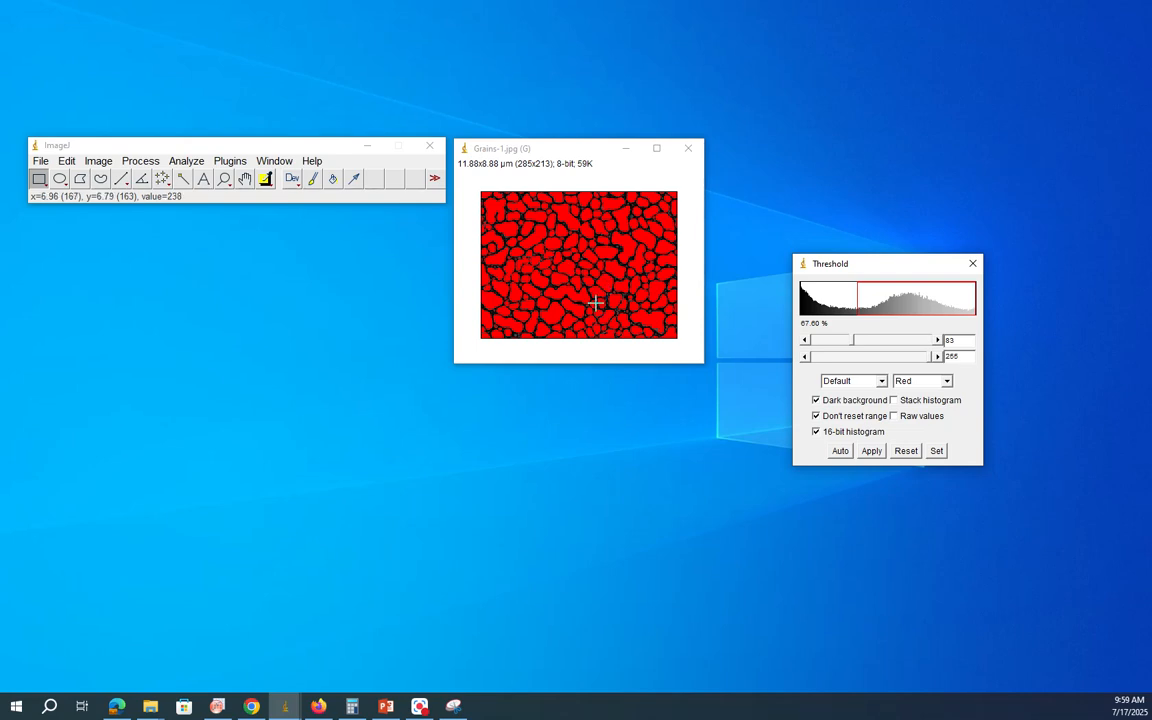
left_click(871, 452)
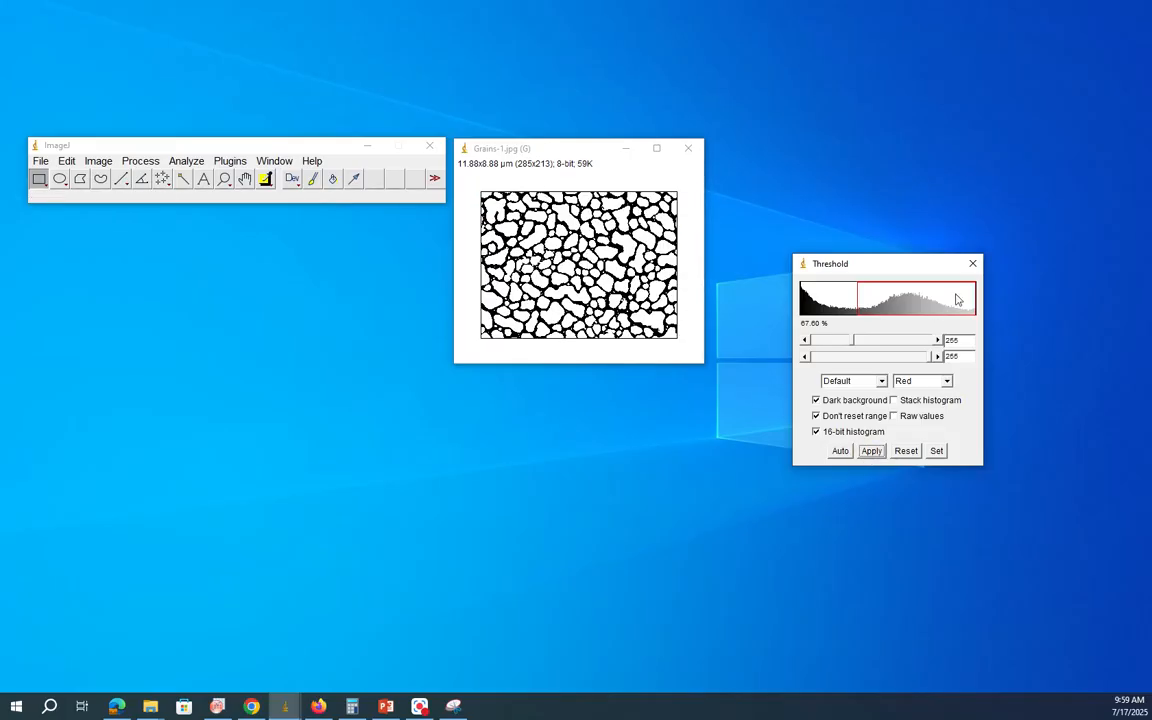
left_click(974, 264)
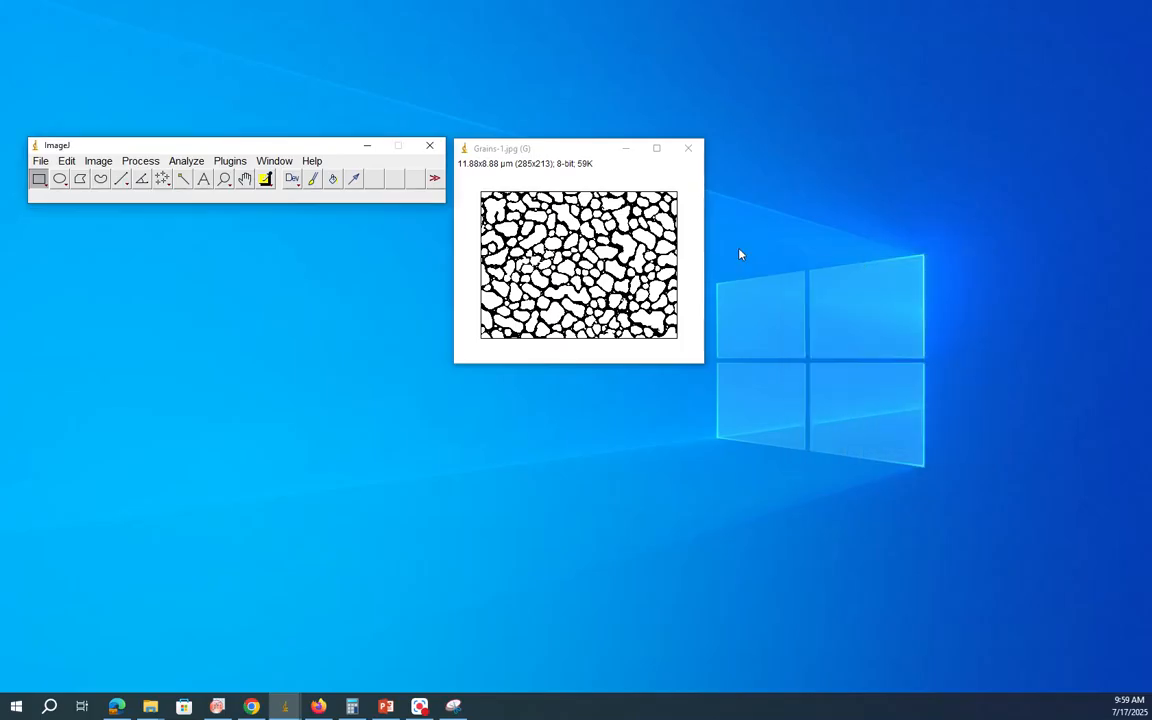
Step: Set the measurements to Area, Area fraction and Feret's diameter with 3 decimal places
left_click(187, 161)
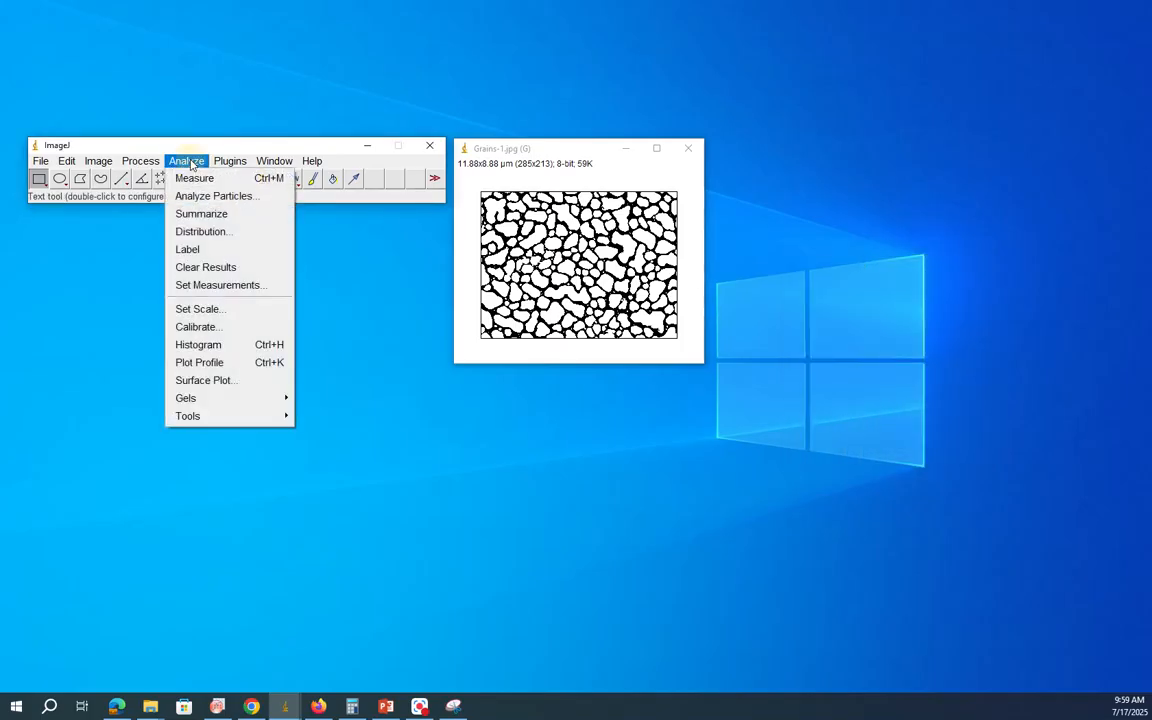
left_click(215, 285)
left_click_drag(572, 106, 842, 132)
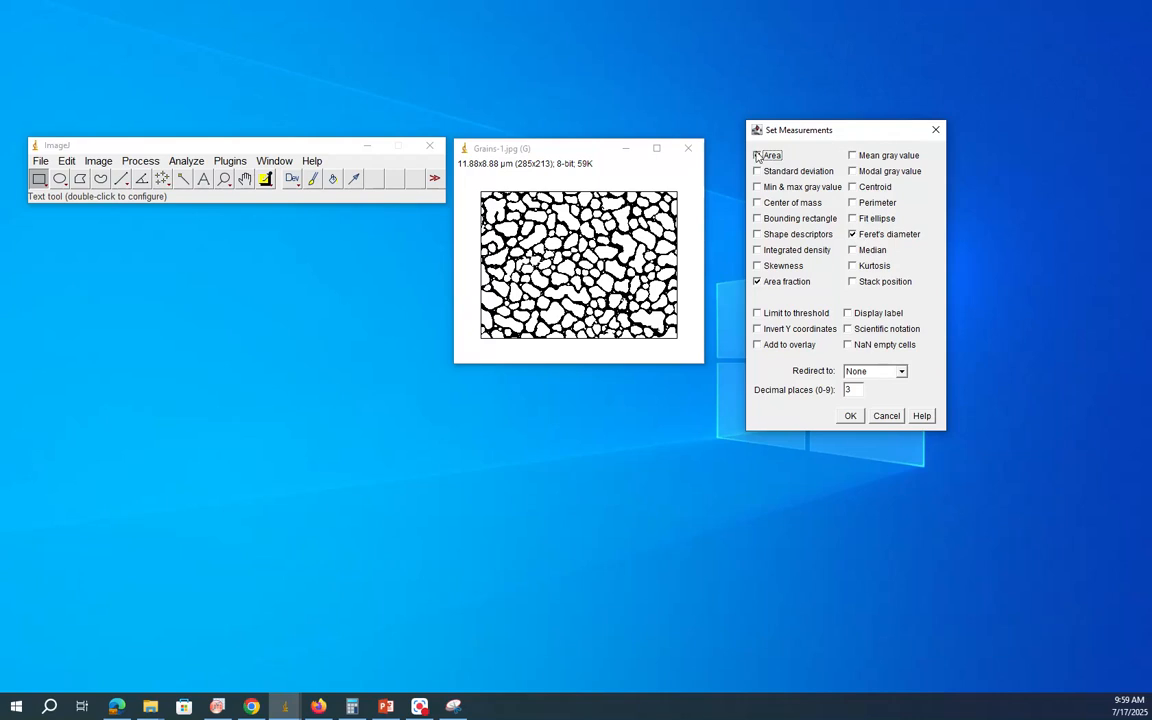
left_click(850, 416)
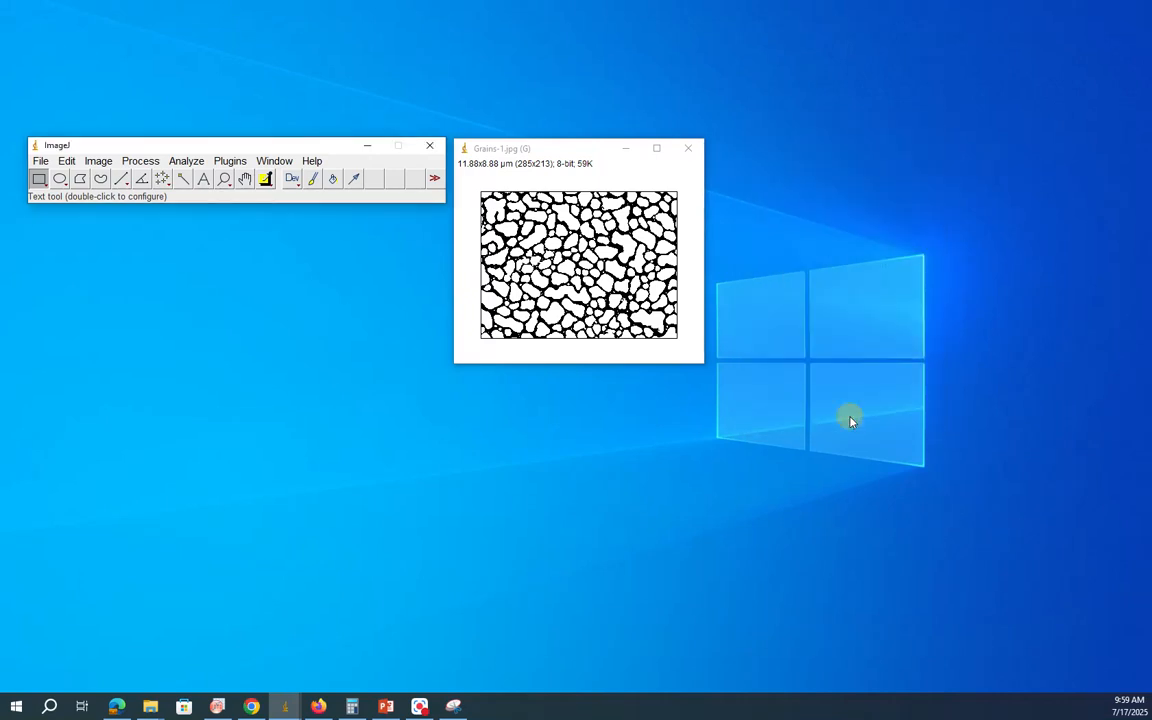
Step: Analyze the particles with size 0-Infinity, circularity 0.00-1.00 and Overlay Masks, displaying and summarizing results, excluding edge particles and including holes
left_click(186, 161)
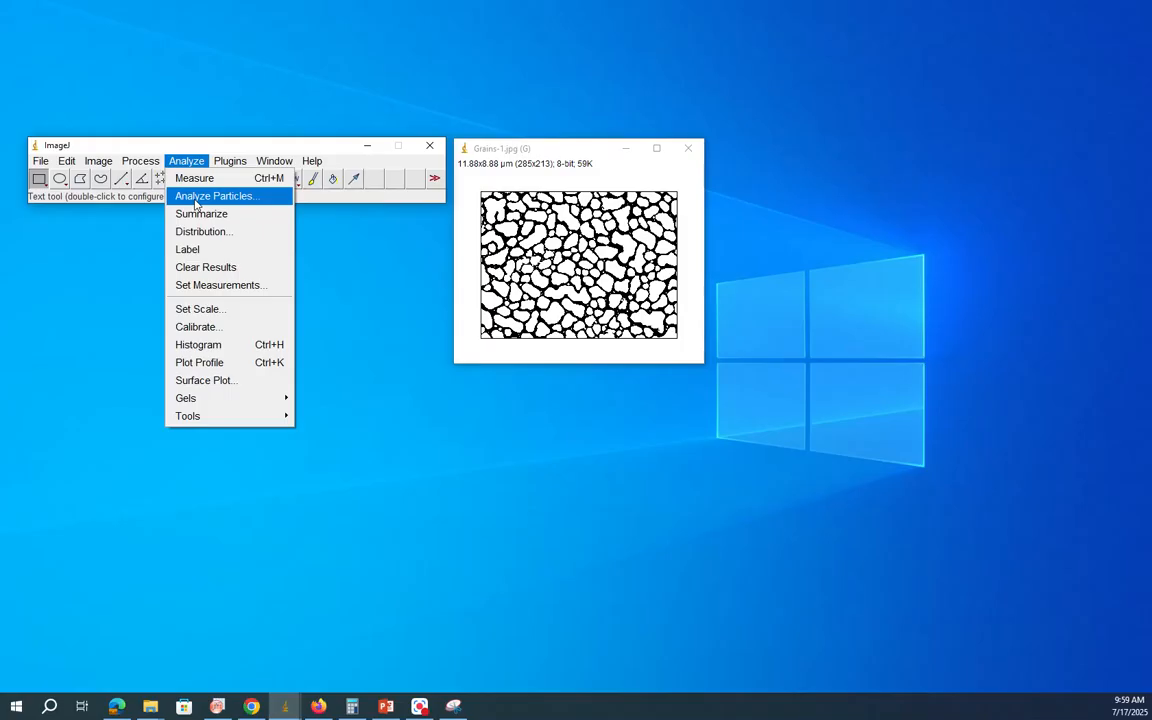
left_click(197, 197)
left_click_drag(586, 137, 813, 170)
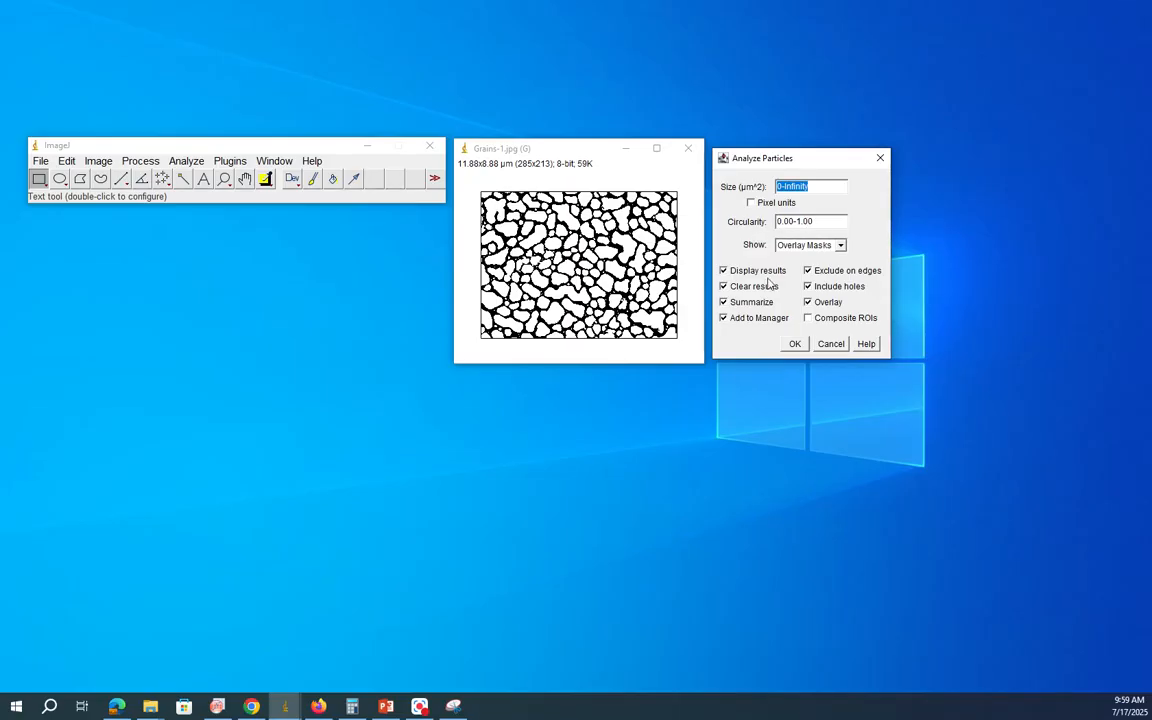
left_click(840, 247)
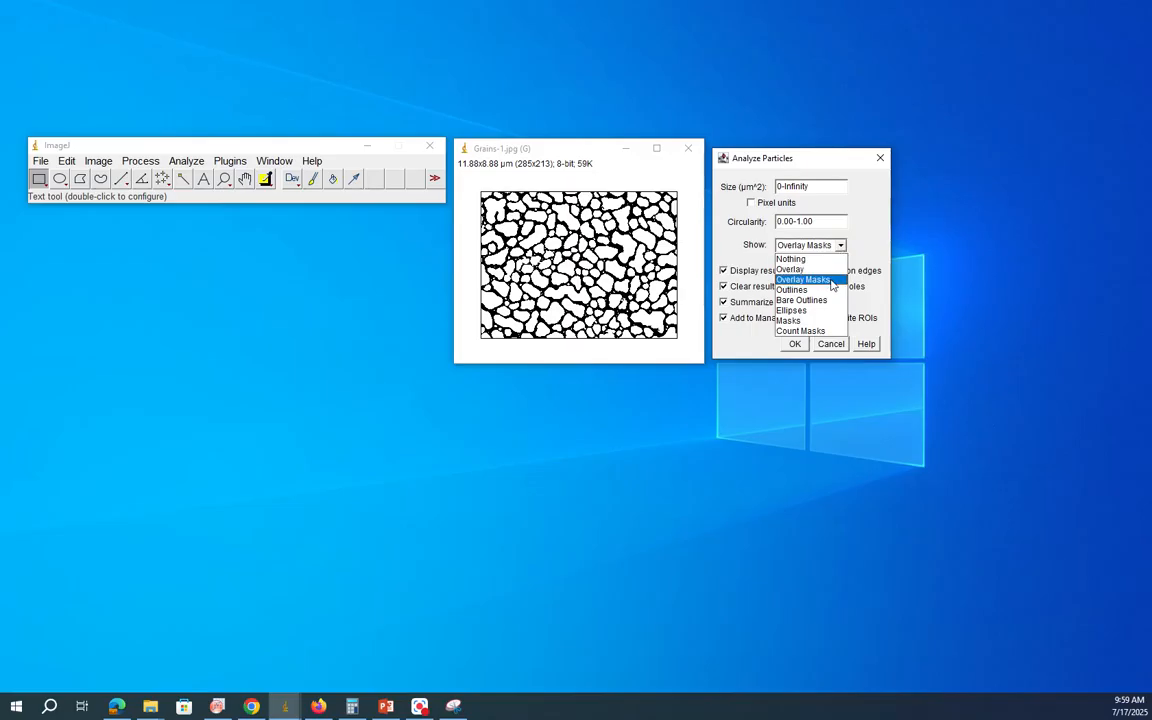
left_click(828, 283)
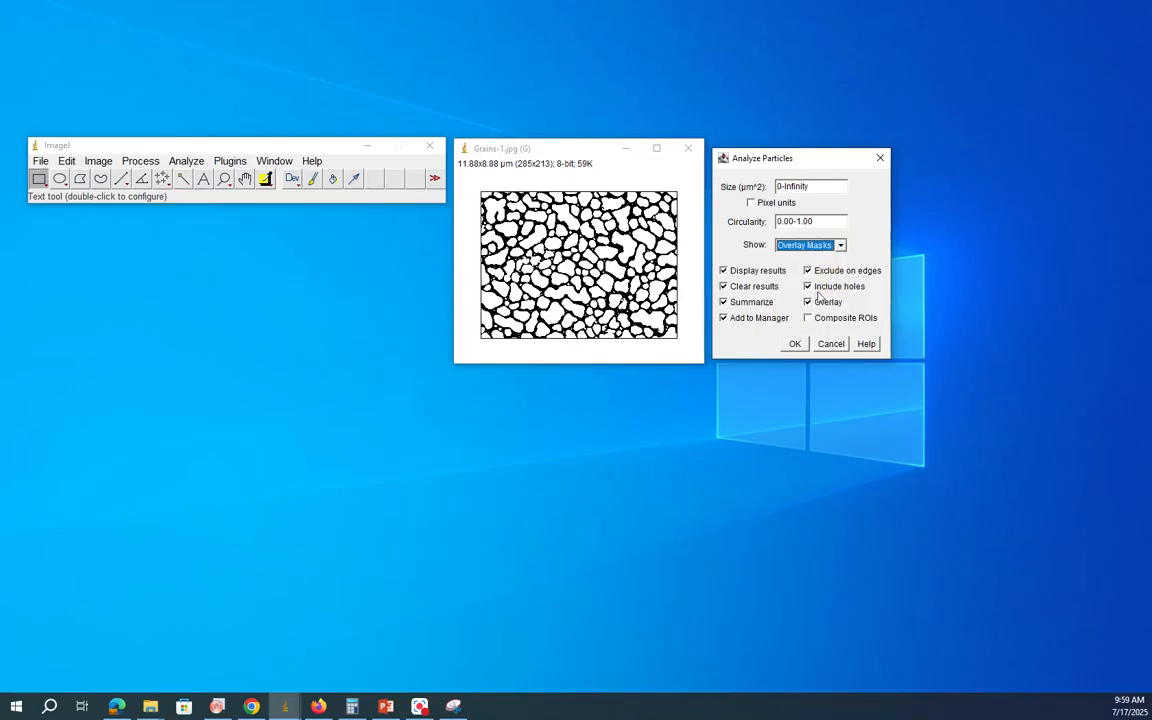
left_click(795, 344)
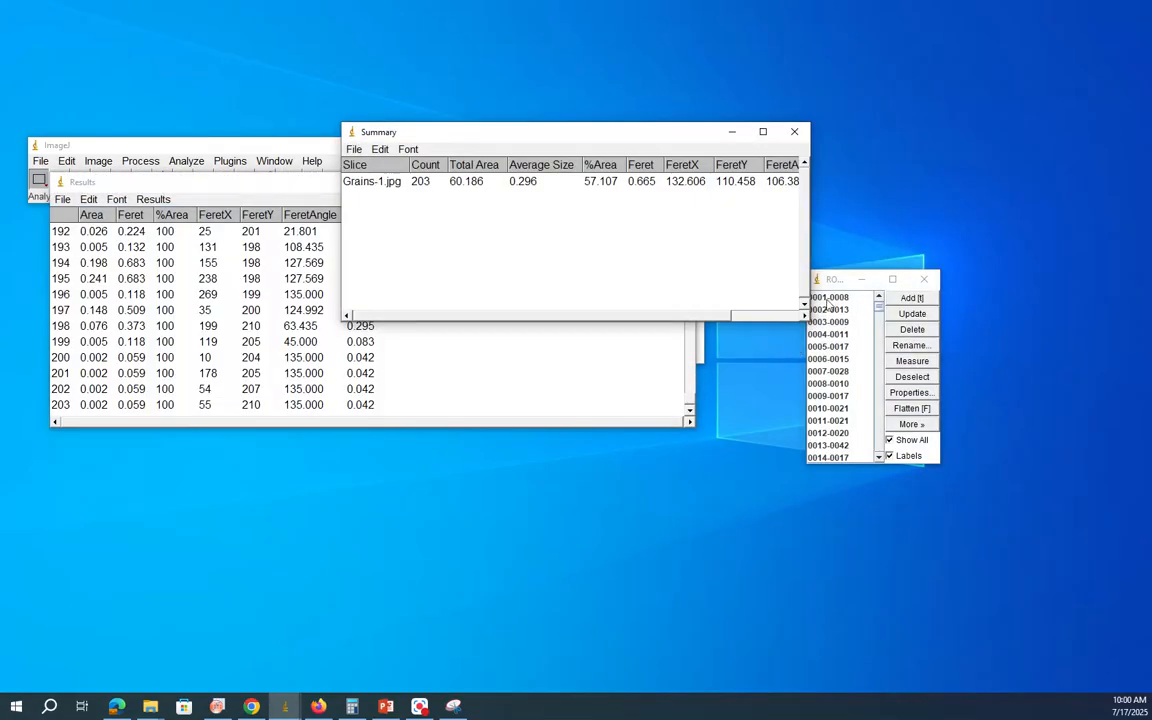
Step: Minimize the ROI Manager and the Summary table to uncover the Results table
left_click(864, 281)
left_click_drag(630, 134, 513, 119)
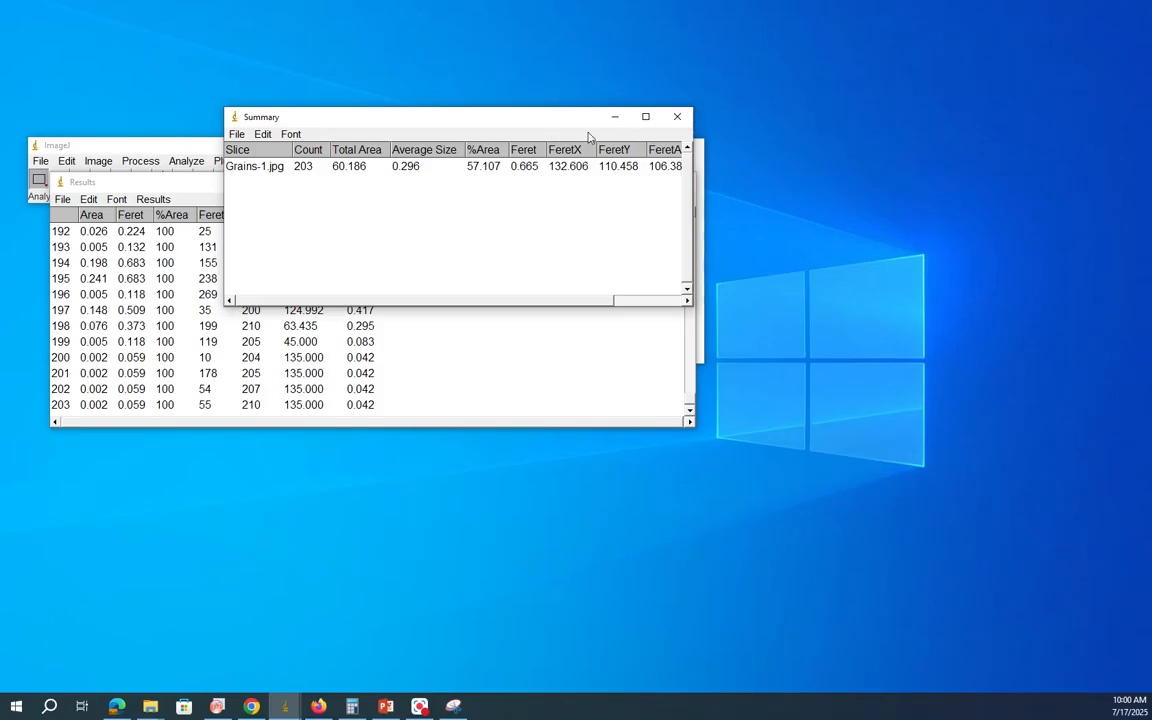
left_click(616, 118)
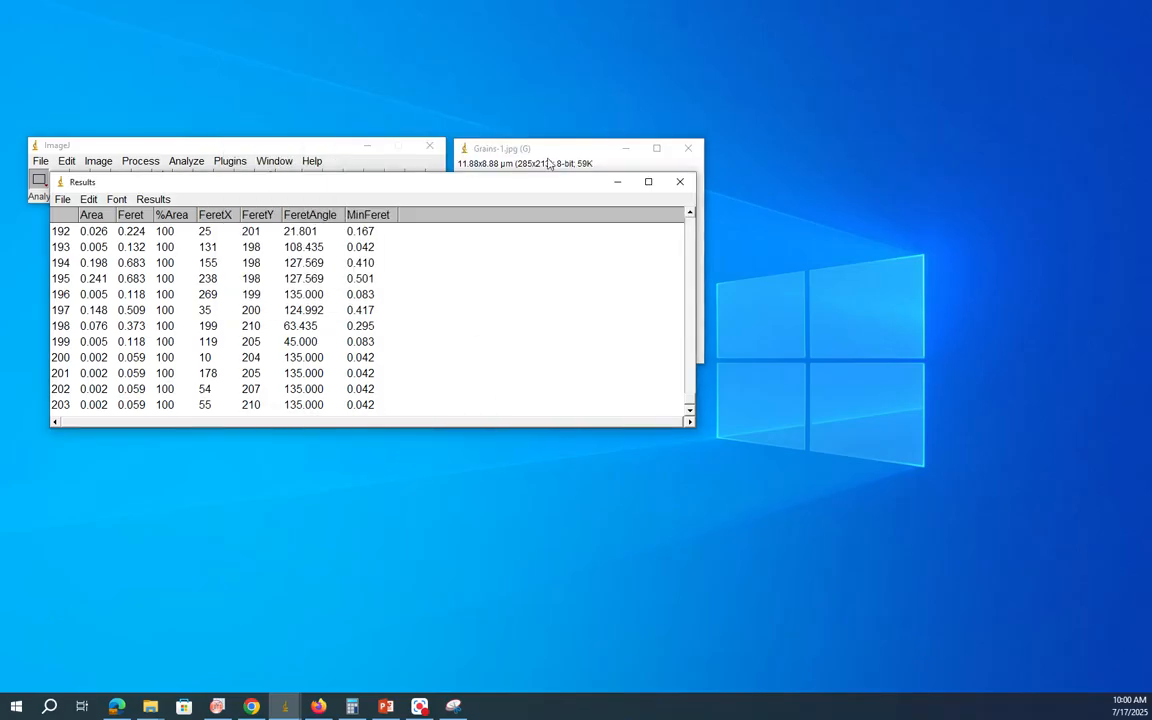
Step: Enlarge the Results table and arrange it beside the Grains-1.jpg (G) overlay image to compare measurements with the numbered grains
left_click_drag(488, 188, 543, 123)
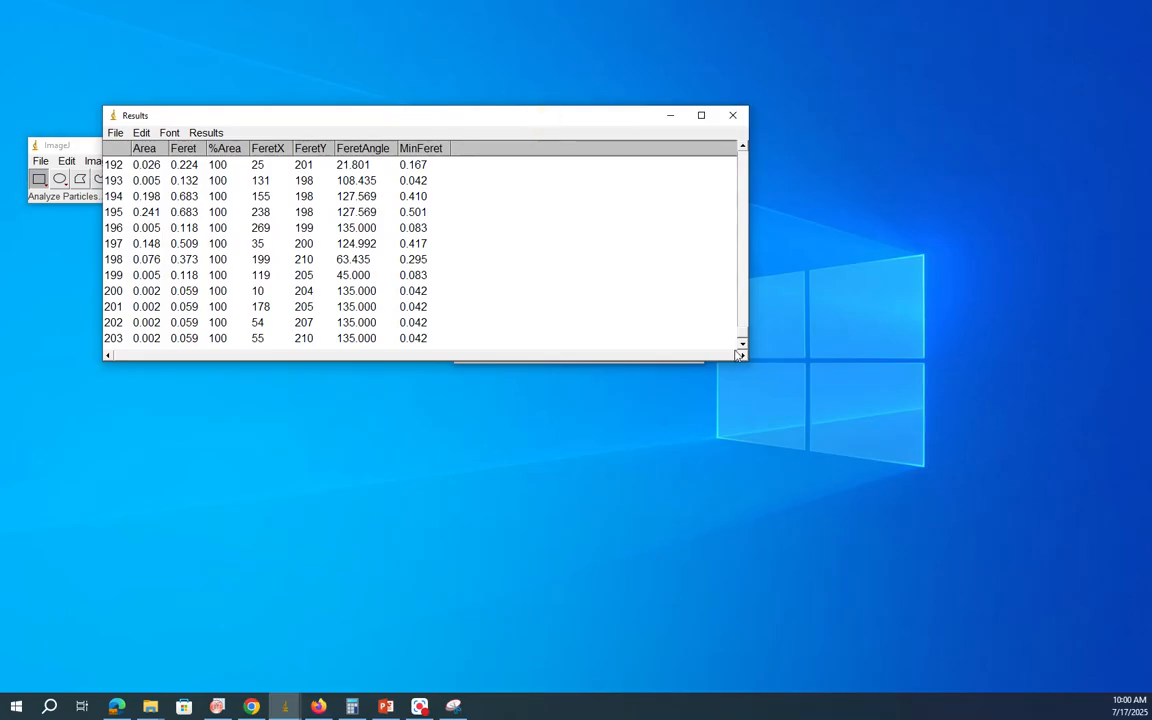
left_click_drag(745, 361, 857, 409)
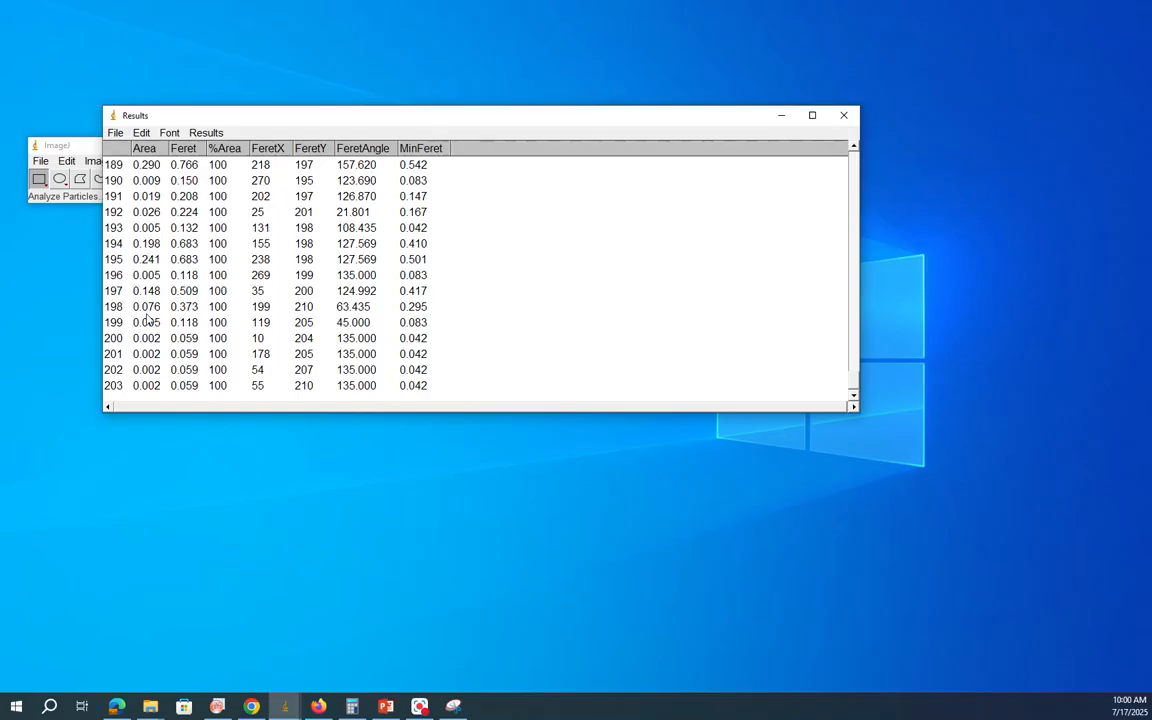
left_click_drag(378, 116, 388, 320)
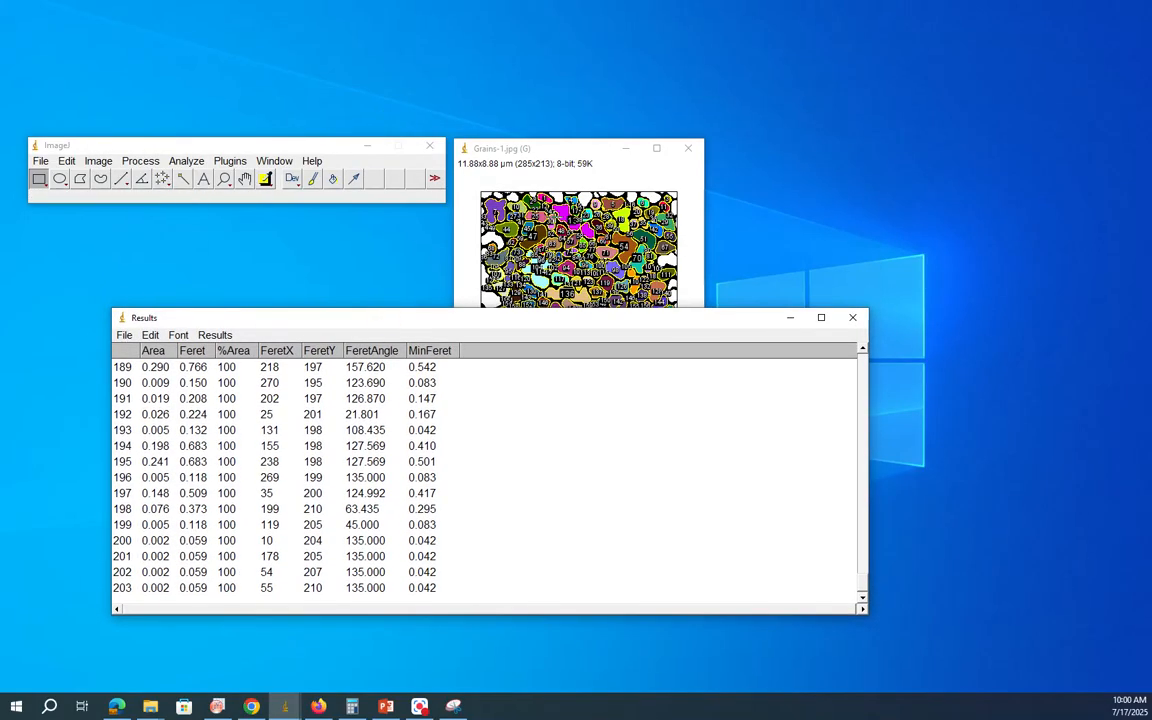
left_click_drag(563, 153, 561, 88)
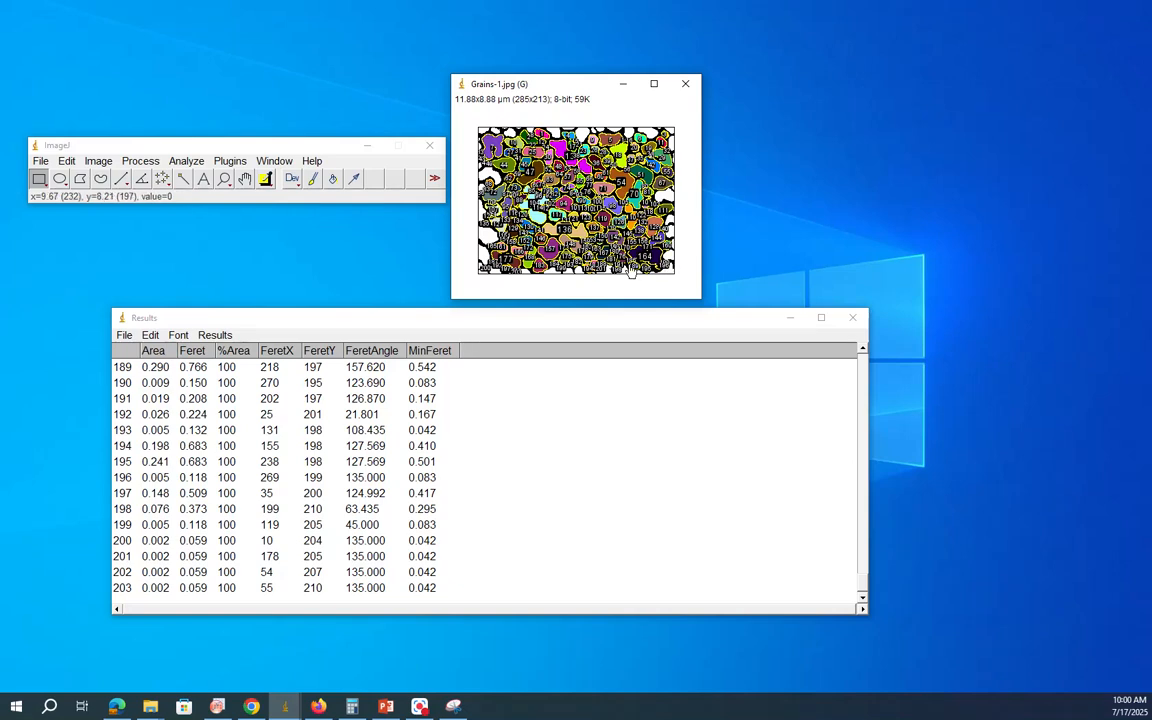
left_click_drag(478, 320, 272, 234)
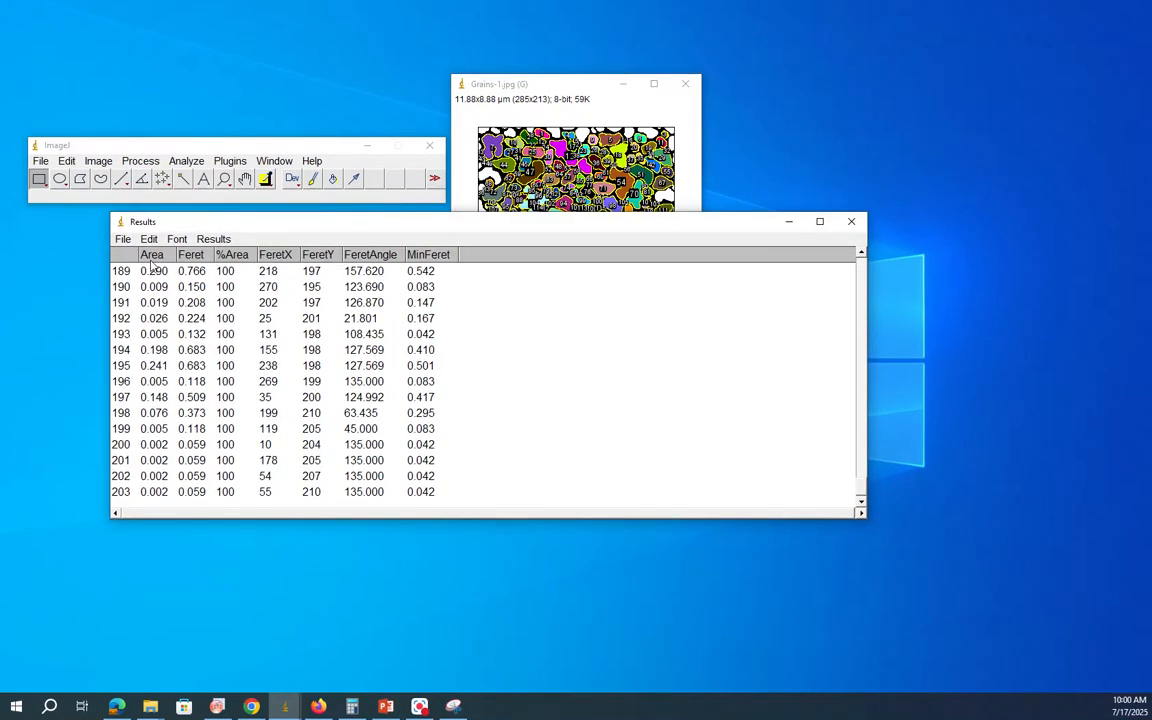
Step: Bring up the formula snip in Snipping Tool, tick the diameter equation d = 2√(A/π), and minimize it
left_click(453, 706)
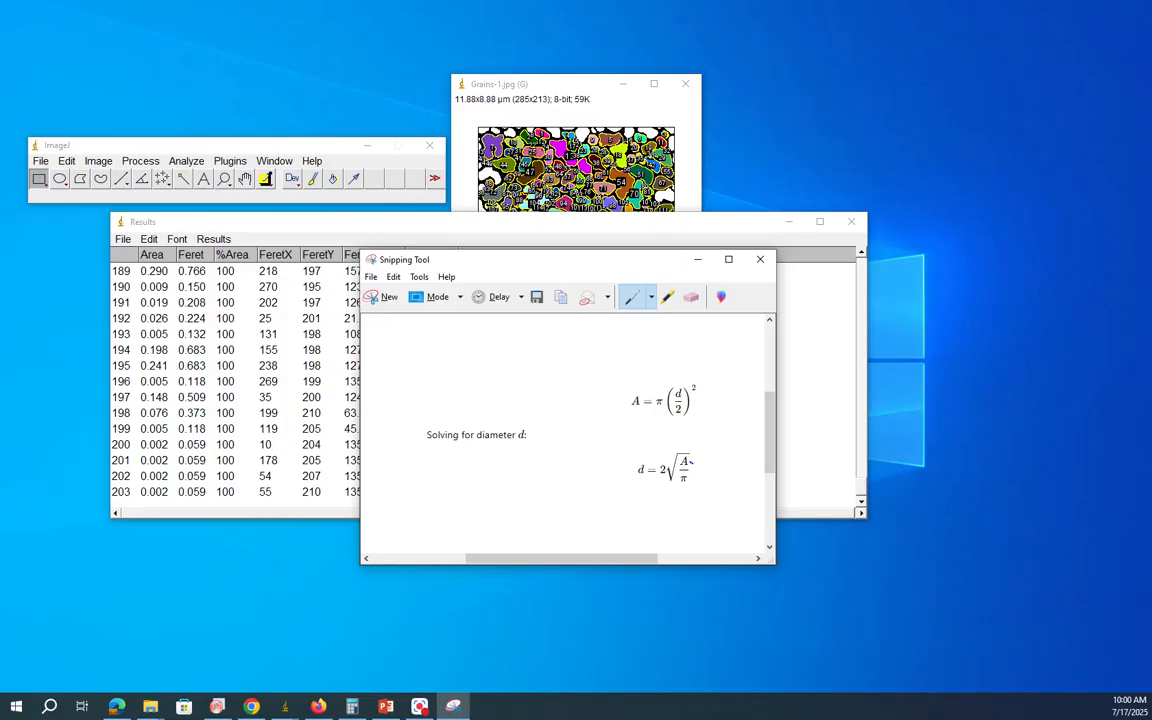
left_click_drag(690, 461, 714, 451)
left_click(697, 259)
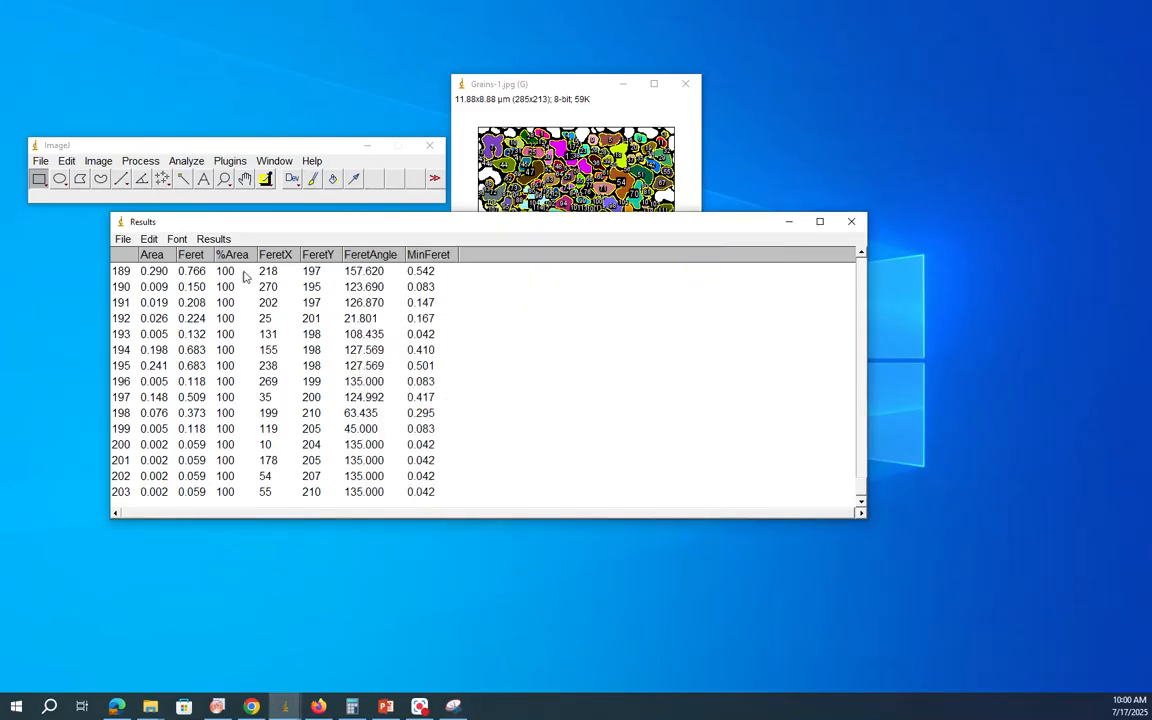
Step: Select all rows of the Results table and copy them to the clipboard
left_click(149, 241)
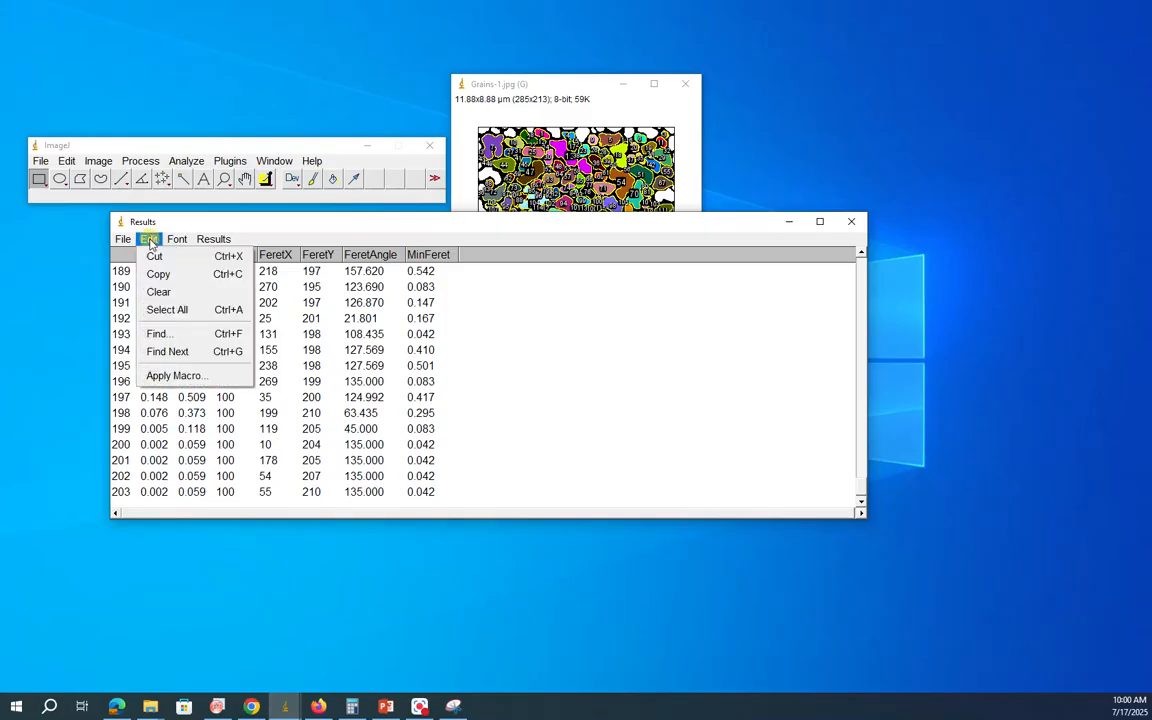
left_click(168, 311)
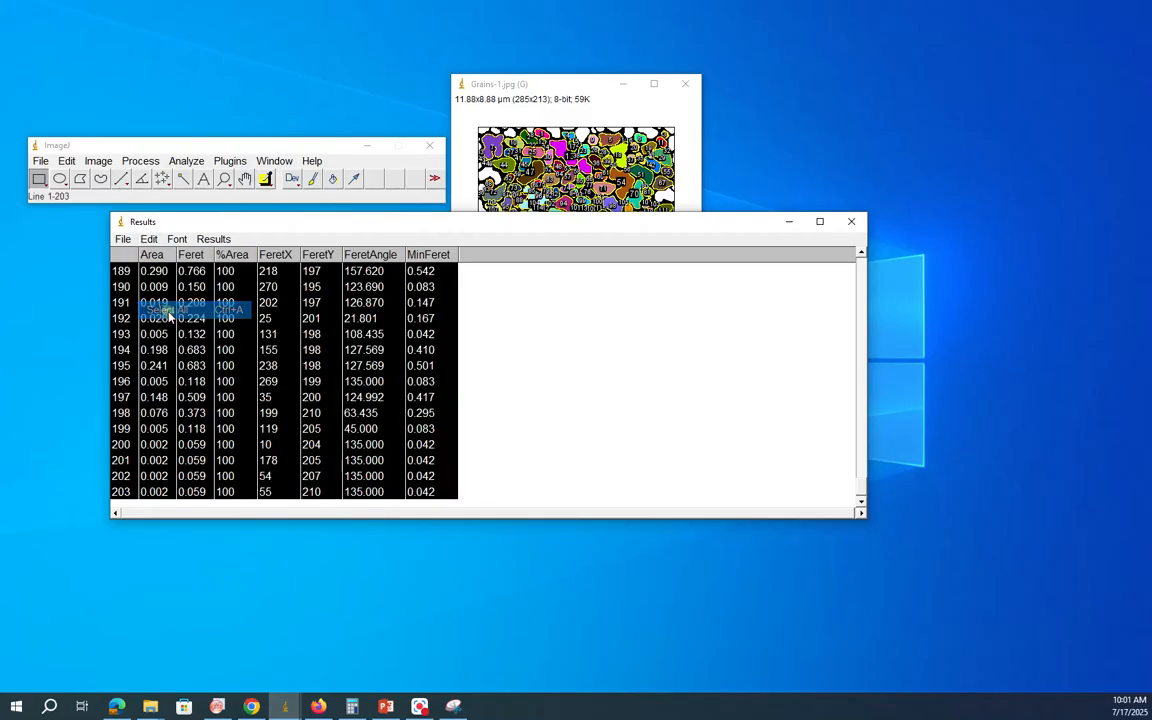
left_click(150, 241)
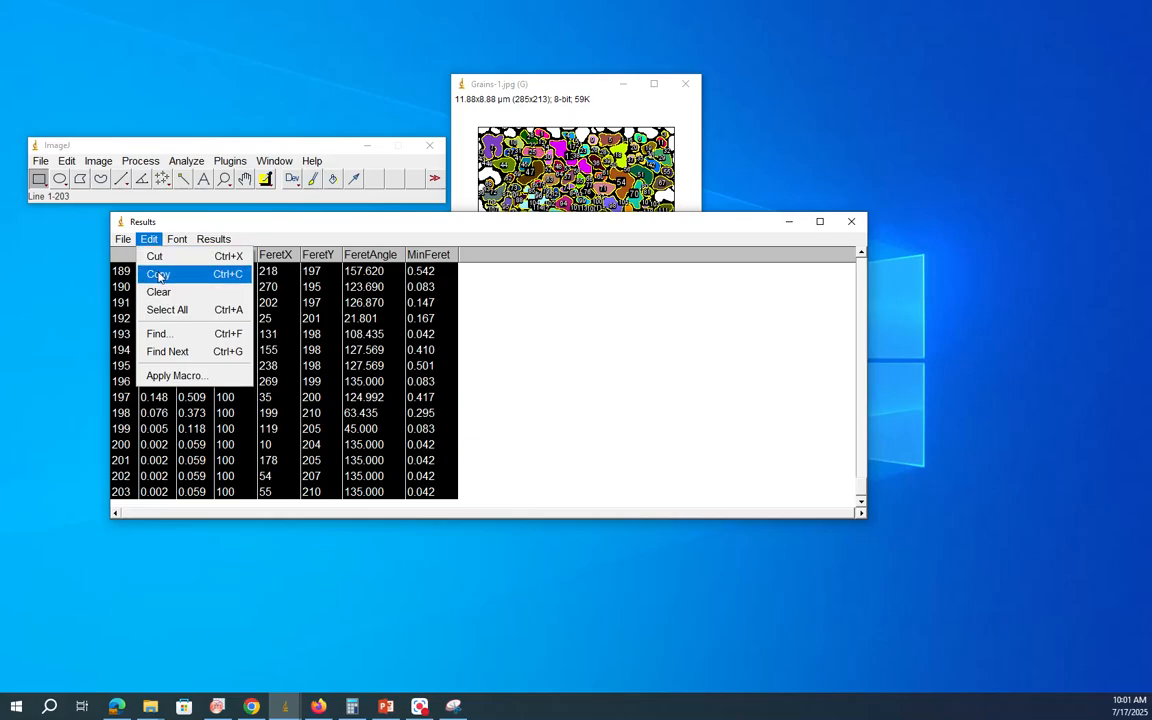
left_click(158, 275)
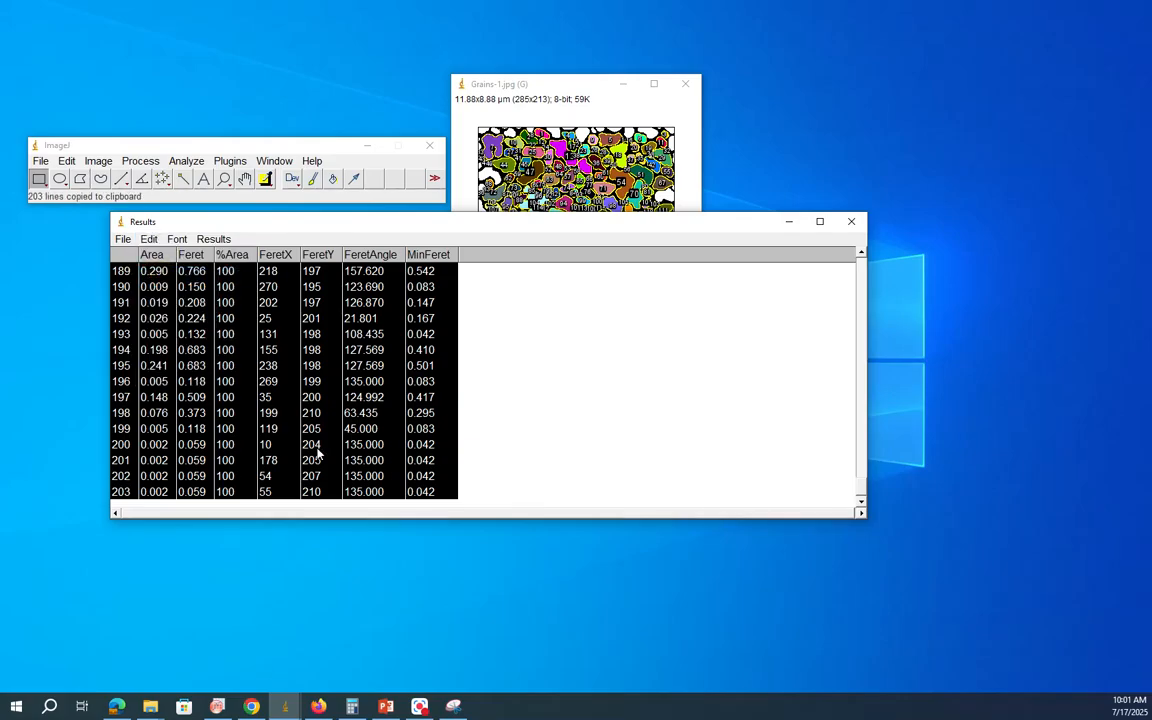
Step: Switch to OriginPro and paste the copied particle results into Book1, starting at row 1 of column A
left_click(217, 706)
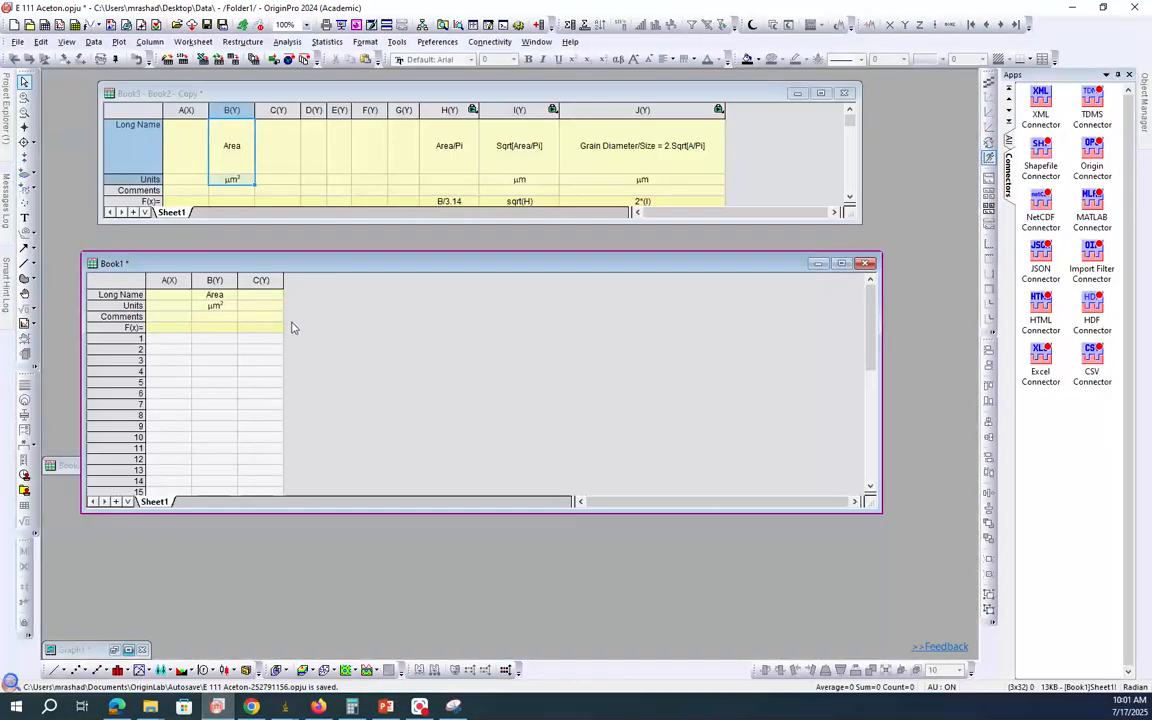
left_click_drag(338, 268, 330, 271)
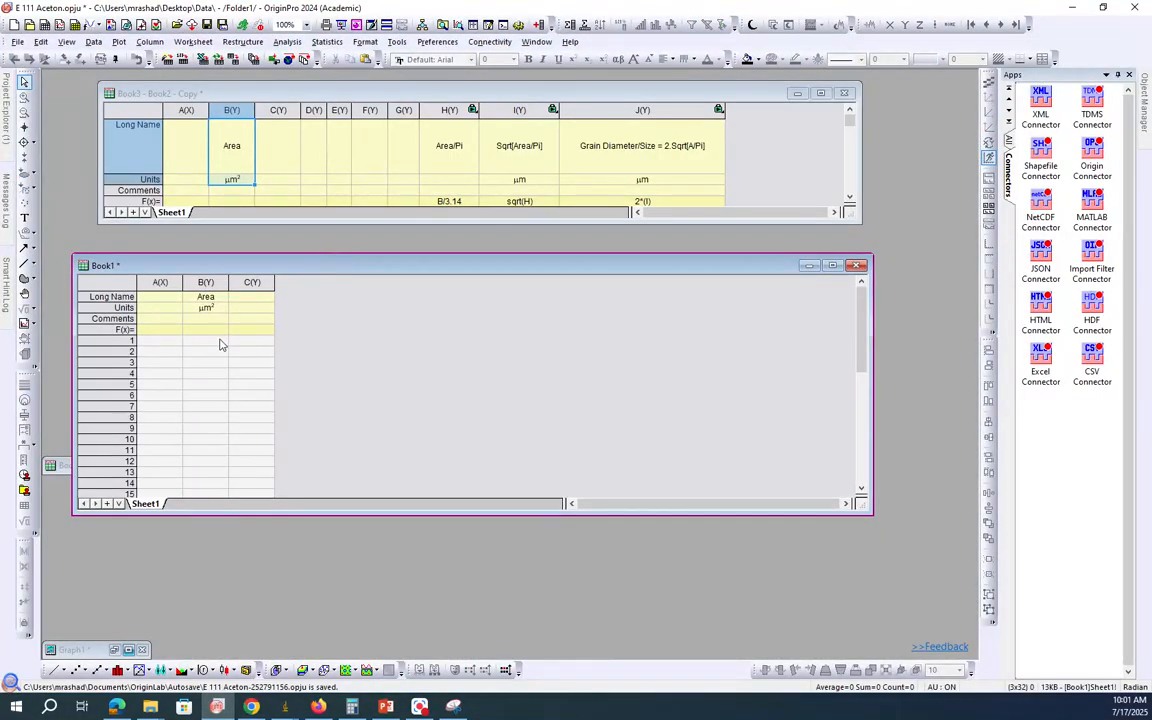
left_click(166, 343)
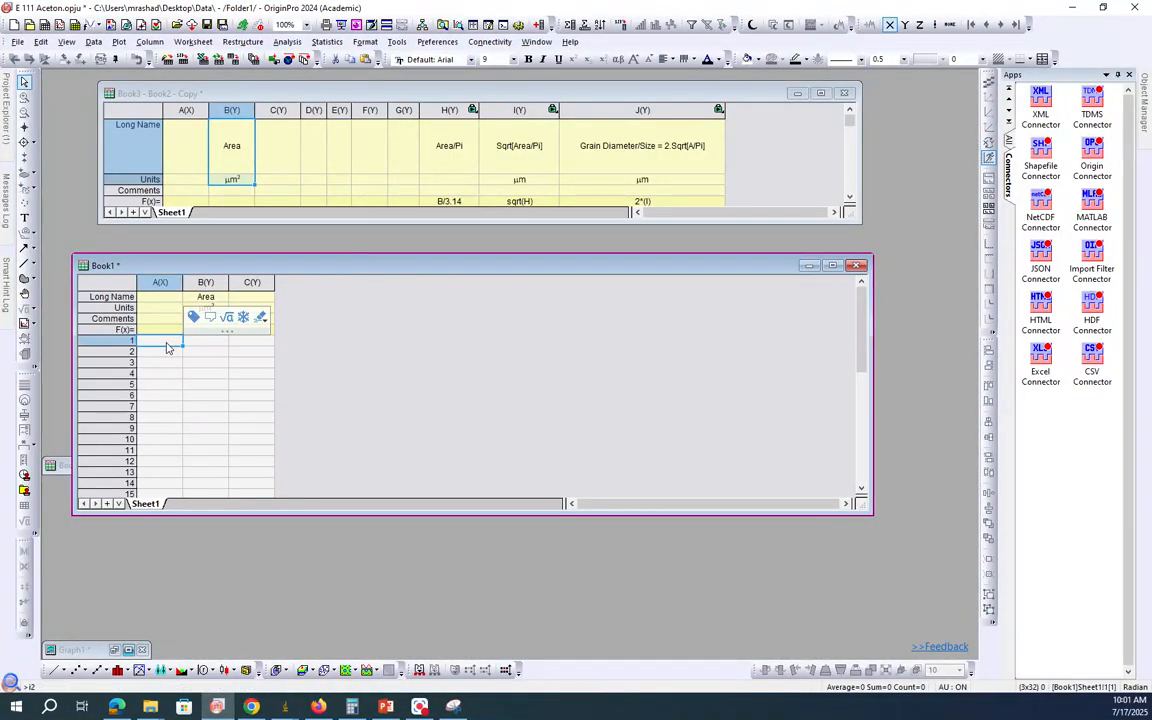
key("ctrl+v")
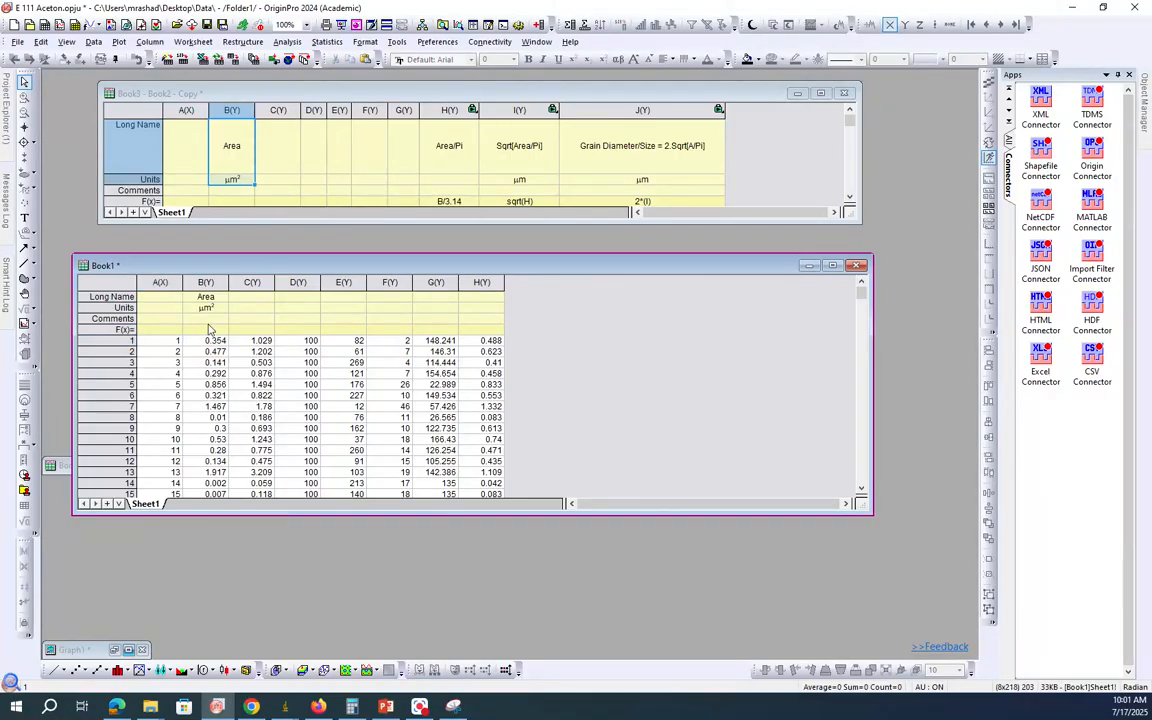
Step: Compare the Results table in ImageJ with the pasted Book1 data and review the diameter formula in Snipping Tool
left_click(224, 708)
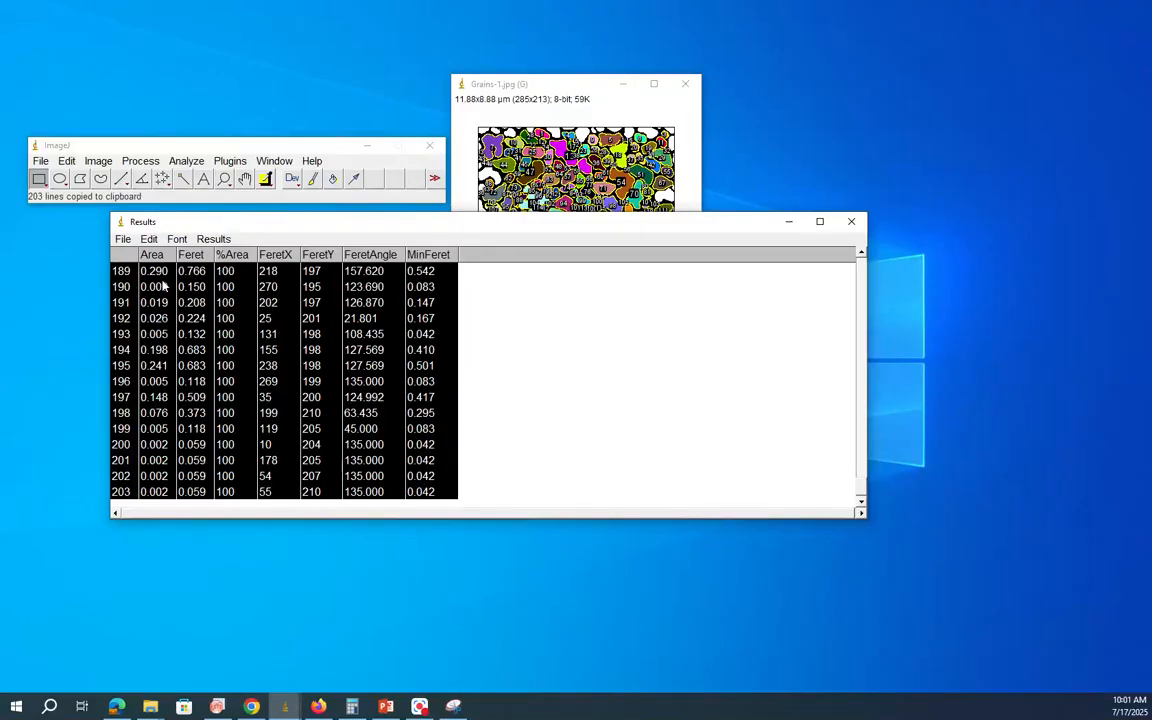
left_click(217, 707)
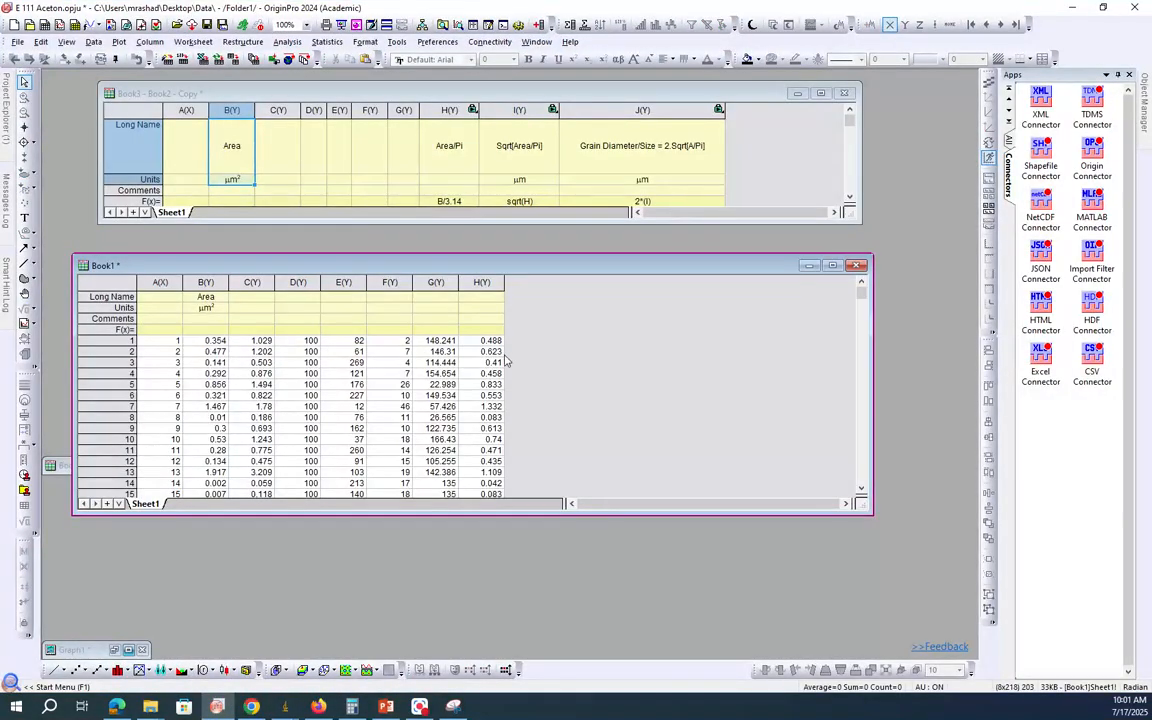
left_click(453, 707)
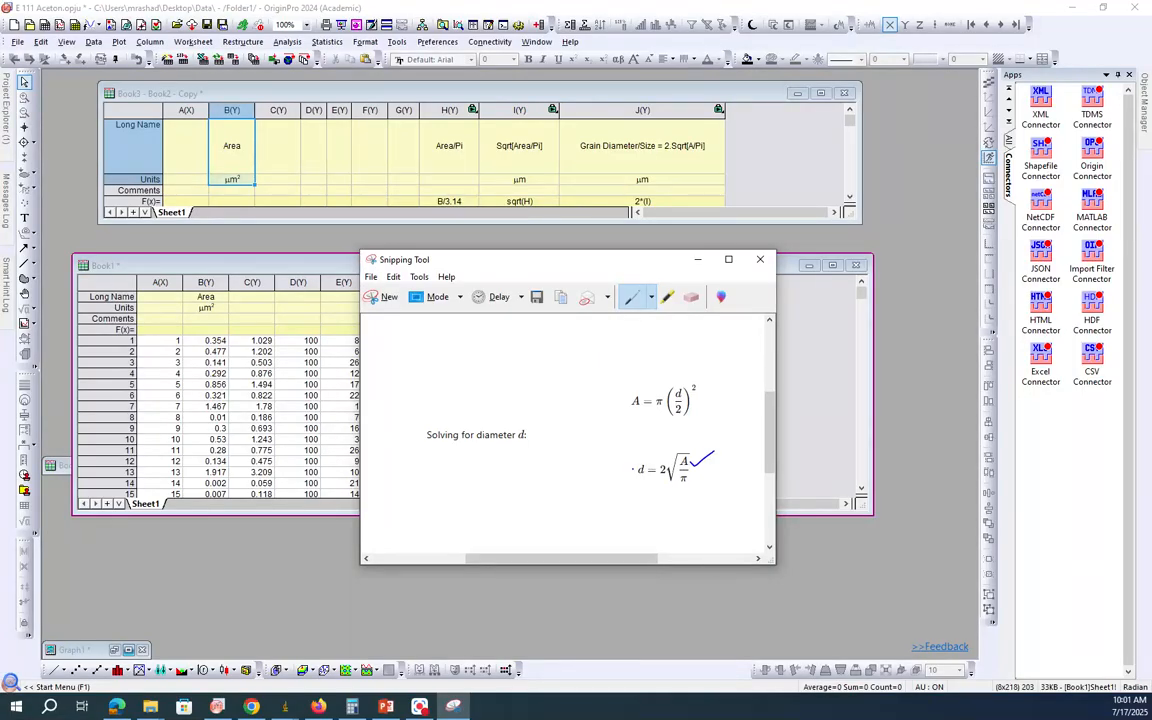
left_click(696, 259)
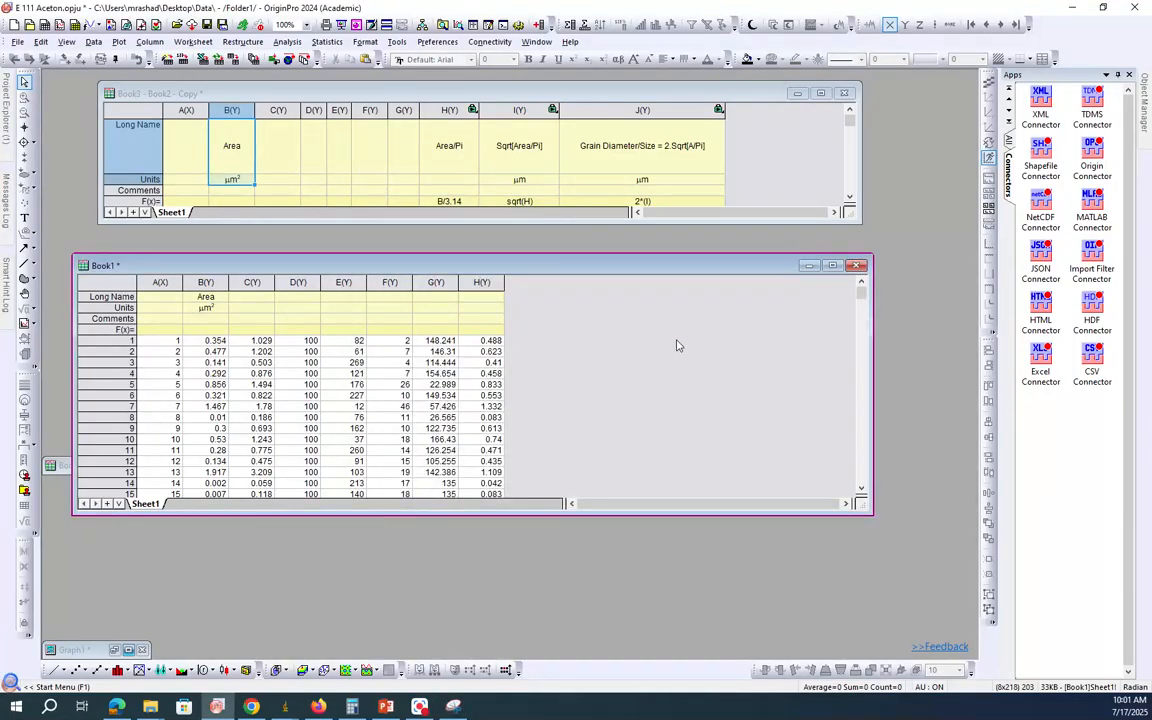
Step: Add a column to Book1 and copy the Area/Pi, Sqrt[Area/Pi] and Grain Diameter/Size names and units from Book3, starting at column I
left_click(543, 25)
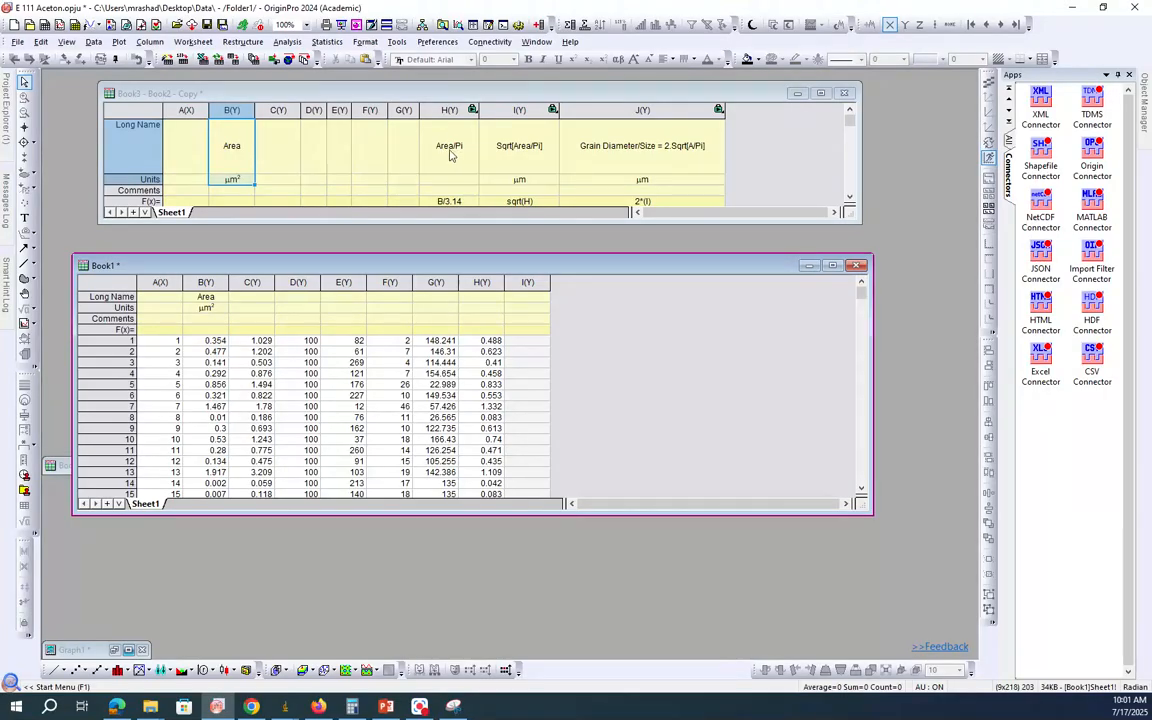
left_click(454, 706)
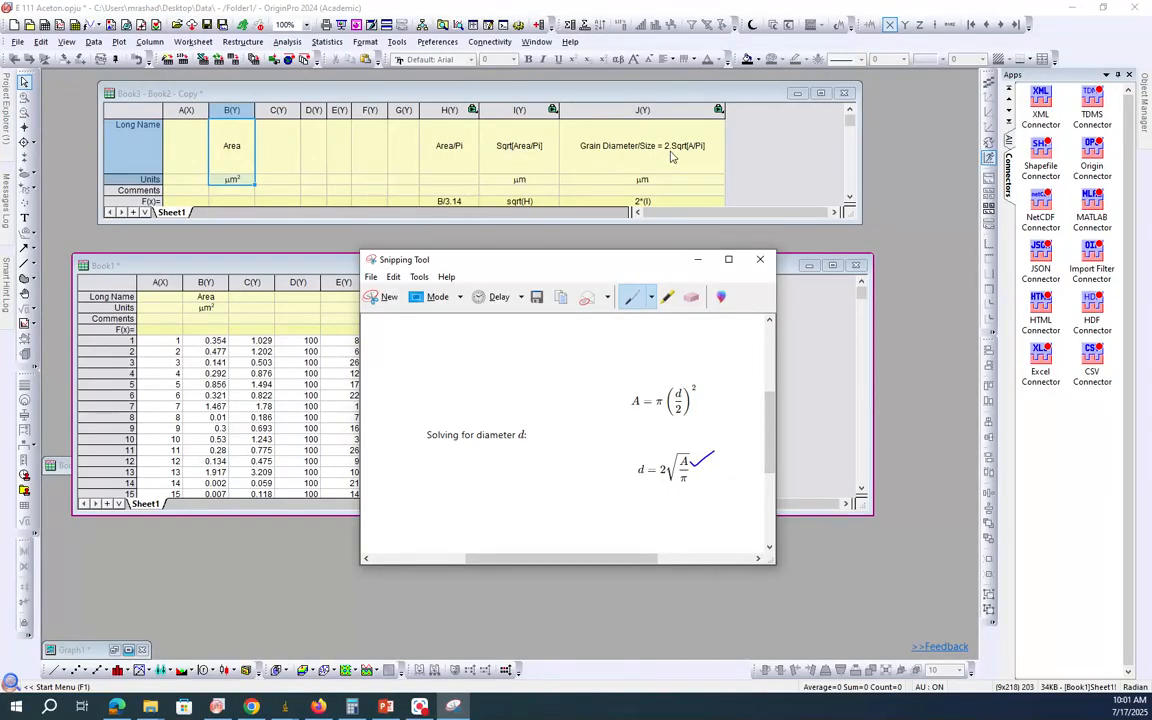
left_click(766, 165)
left_click_drag(465, 155, 656, 161)
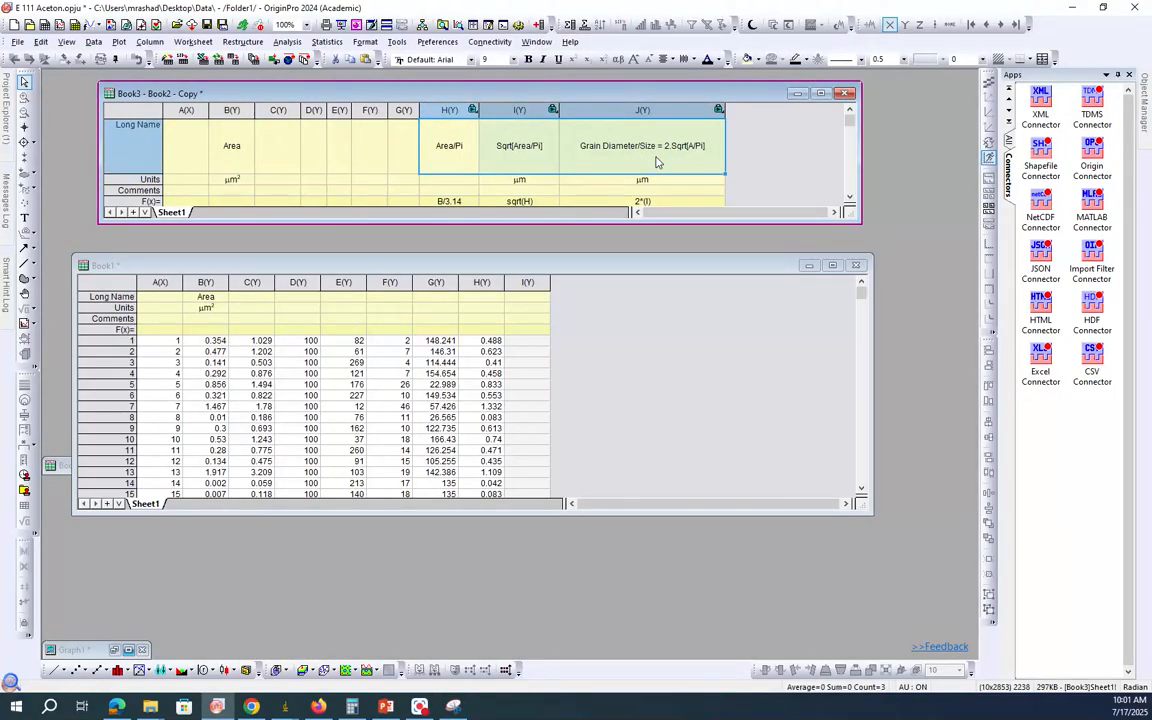
left_click(736, 164)
left_click_drag(457, 155, 662, 183)
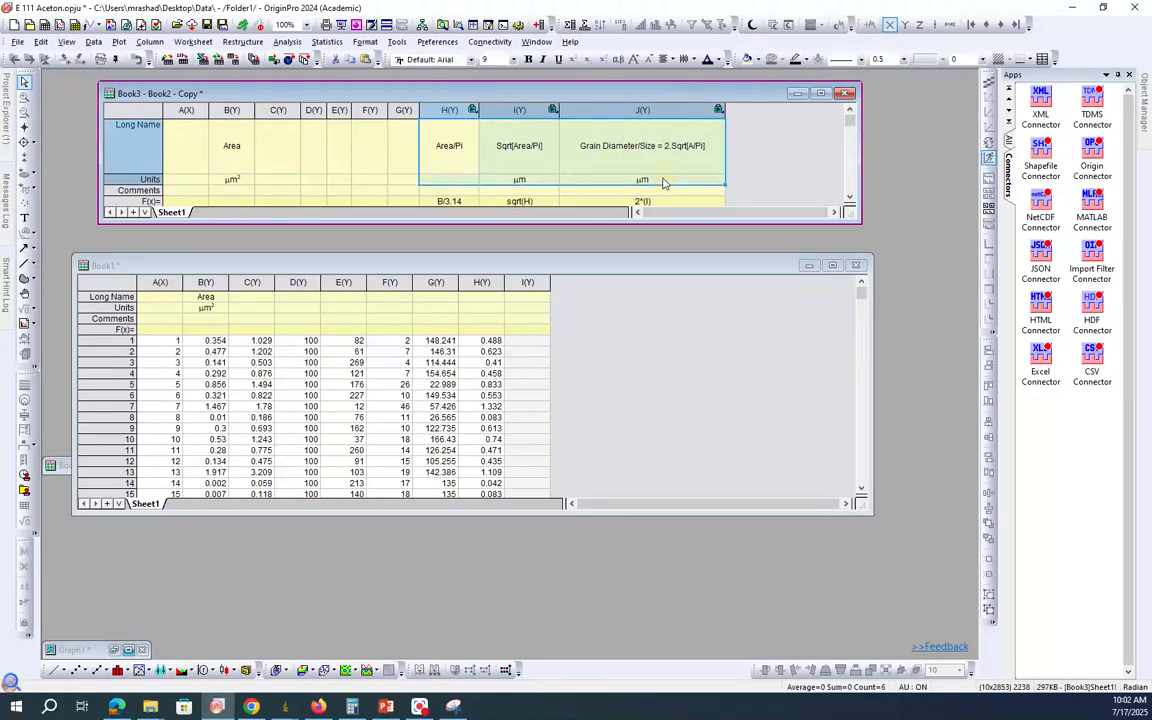
left_click(532, 298)
key("ctrl+v")
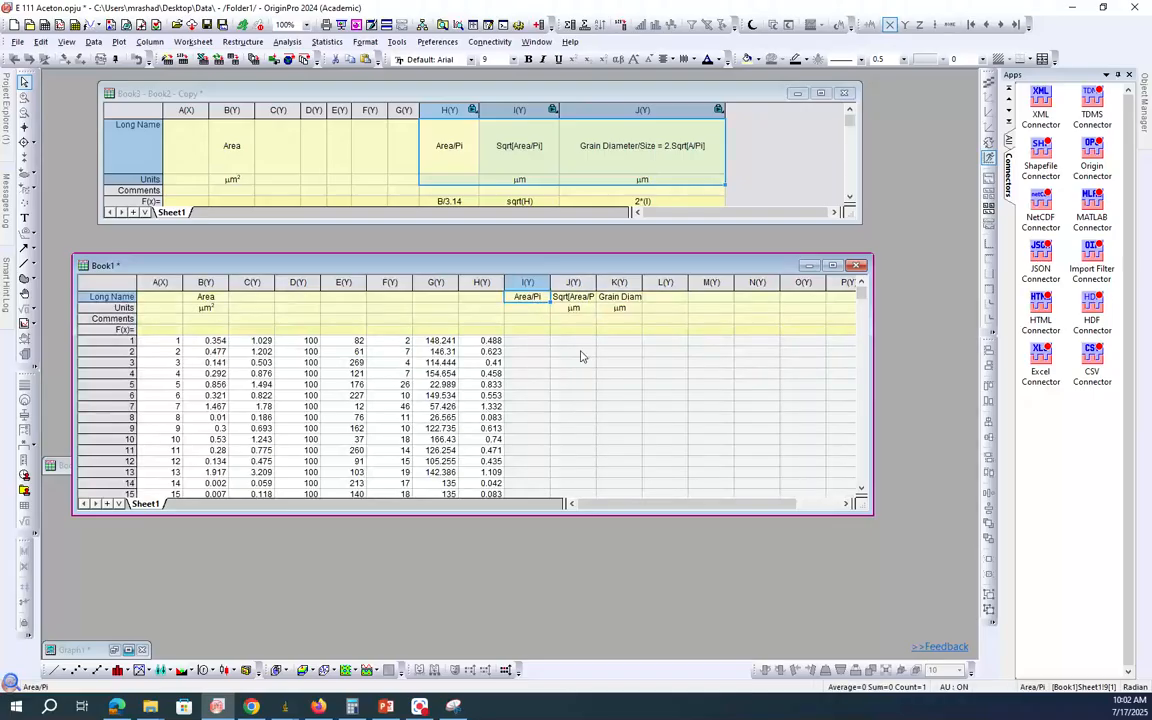
Step: Widen columns J and K in Book1 so their full long names fit
left_click(587, 396)
left_click_drag(596, 283, 800, 283)
left_click(766, 398)
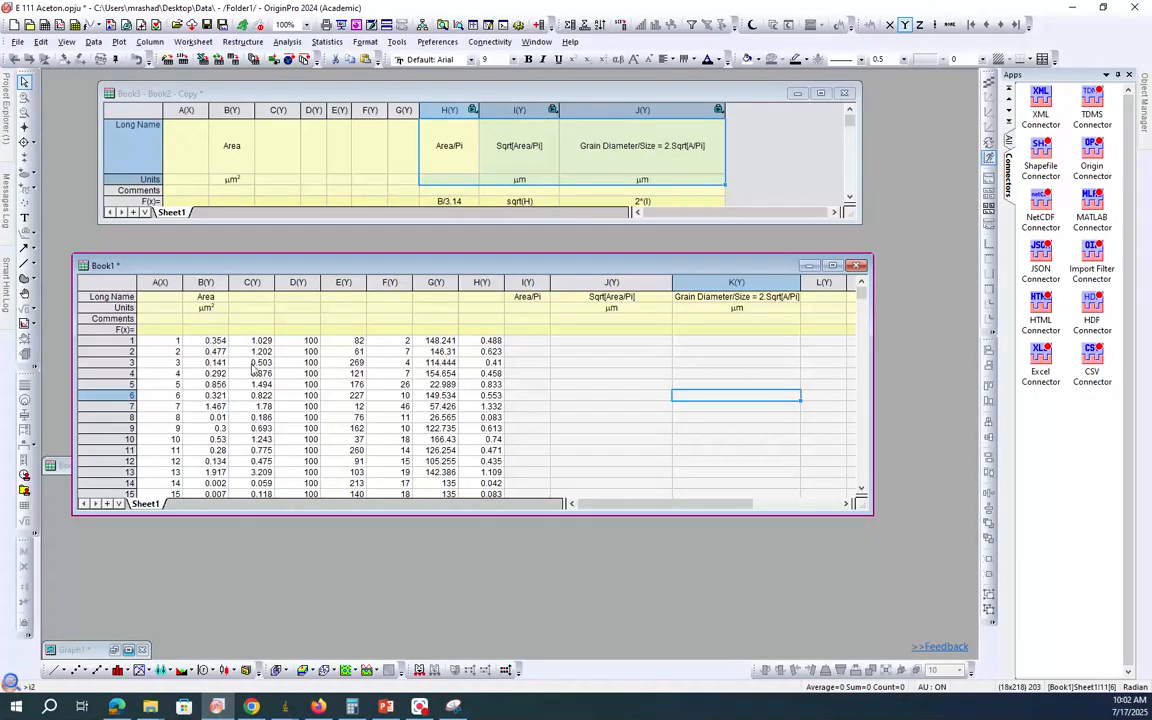
Step: Try to copy the formulas B/3.14, sqrt(H) and 2*(I) from Book3 into the F(x) row of Book1 columns I to K
left_click(452, 202)
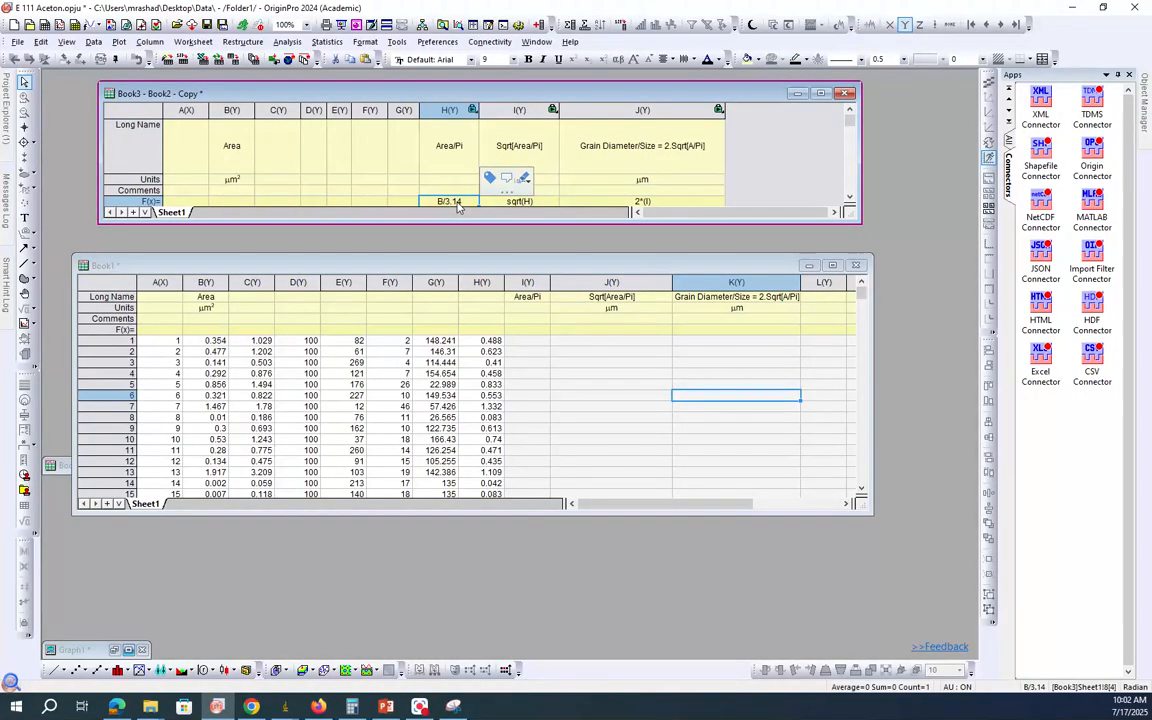
left_click_drag(457, 204, 641, 207)
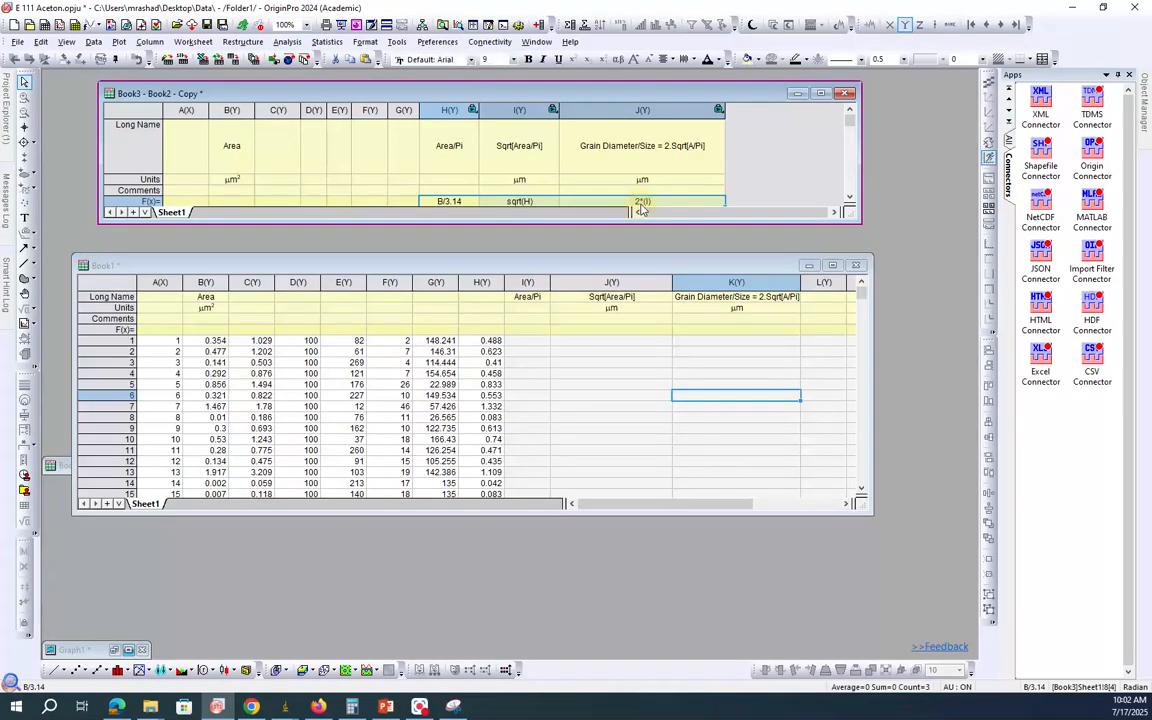
left_click(530, 331)
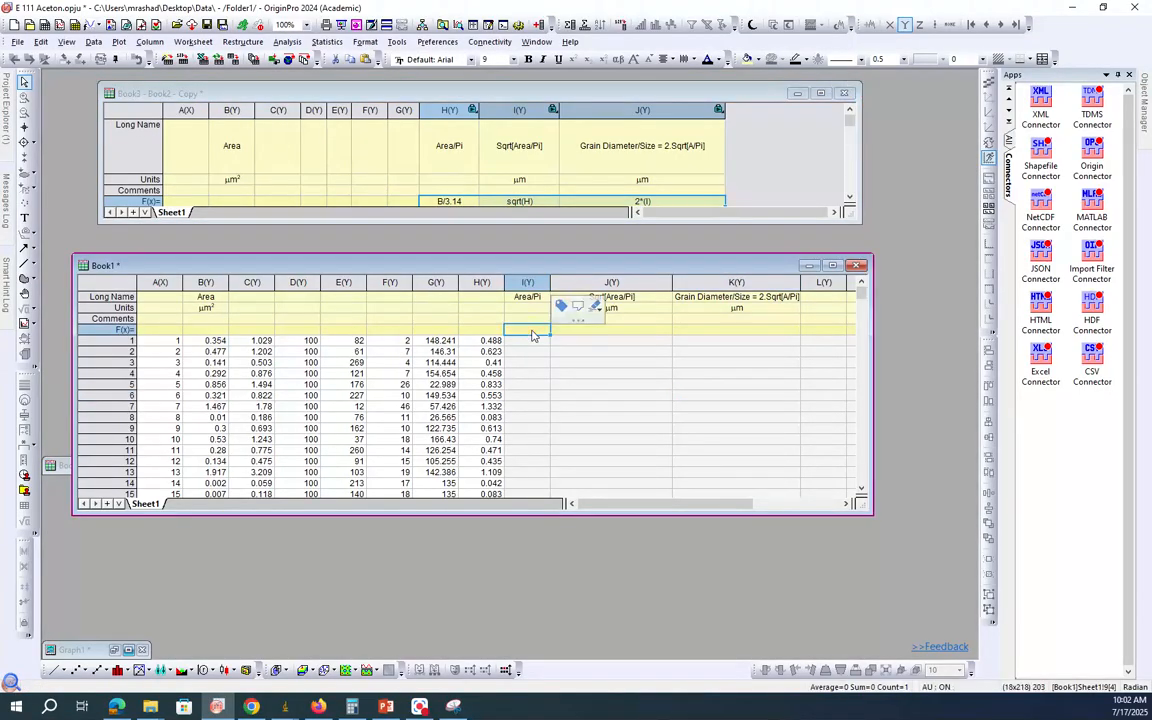
key("ctrl+v")
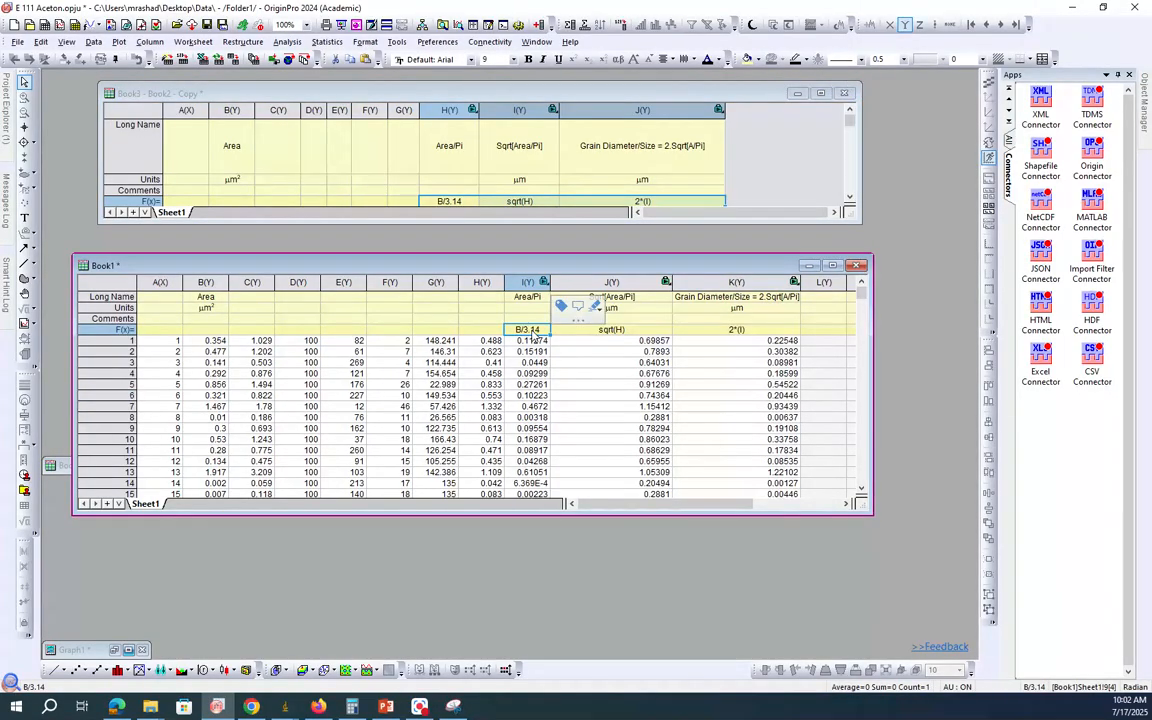
key("ctrl+z")
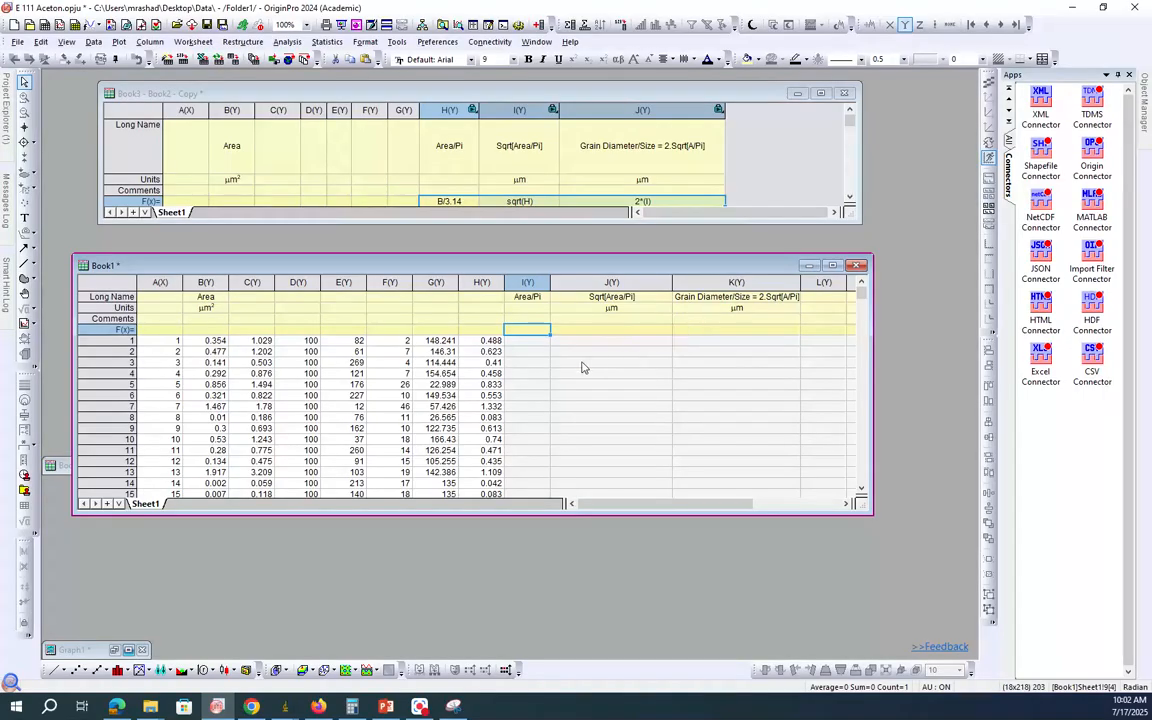
Step: Set the F(x) formula of the Area/Pi column I in Book1 to B/3.14
left_click(527, 283)
left_click(527, 332)
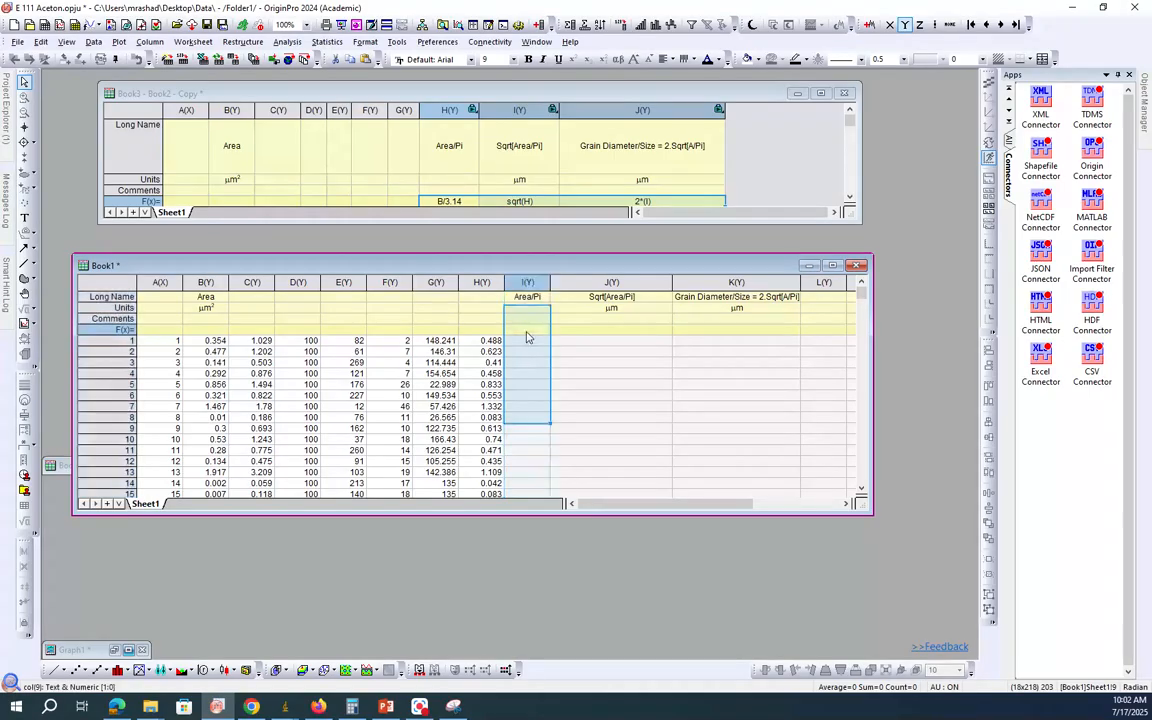
left_click(527, 331)
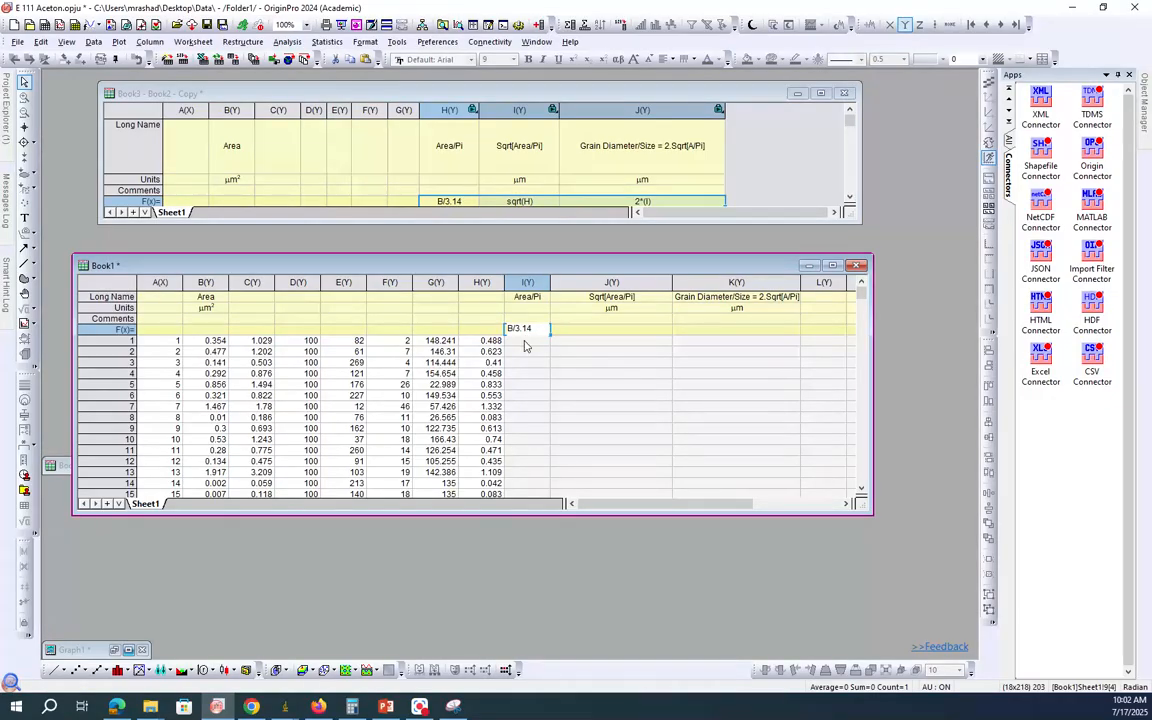
left_click(525, 342)
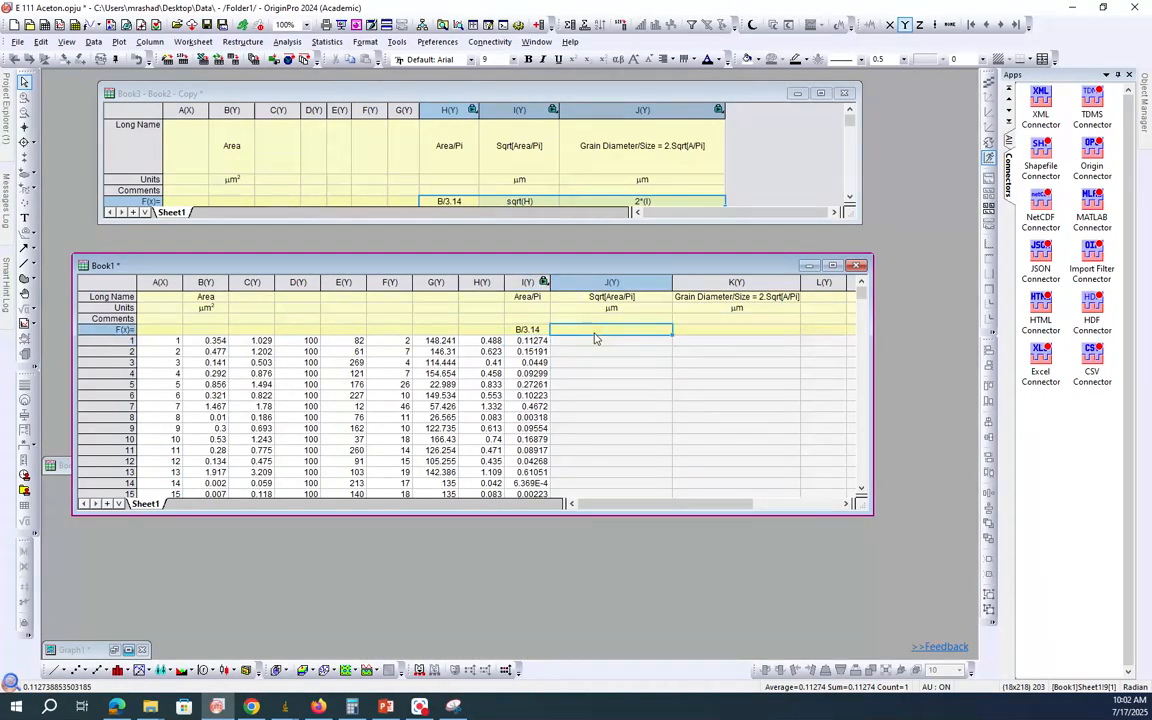
Step: Set the column values of the Sqrt[Area/Pi] column J in Book1 to sqrt(Col("Area/Pi"))
left_click(600, 282)
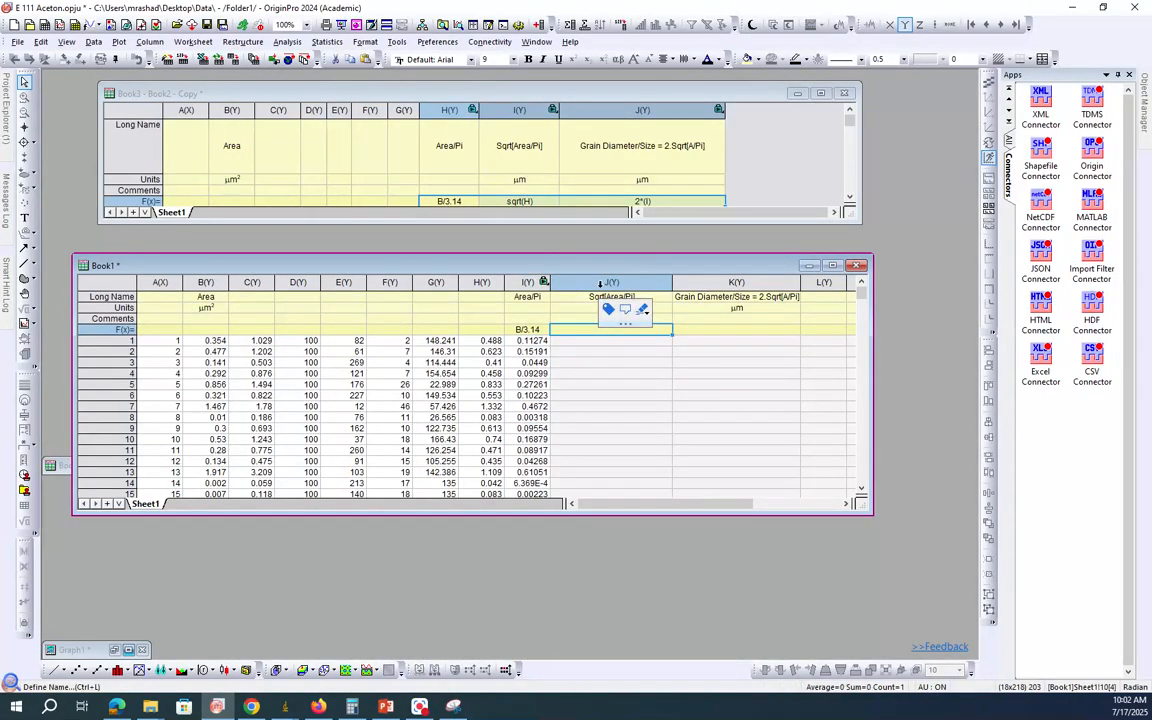
right_click(598, 345)
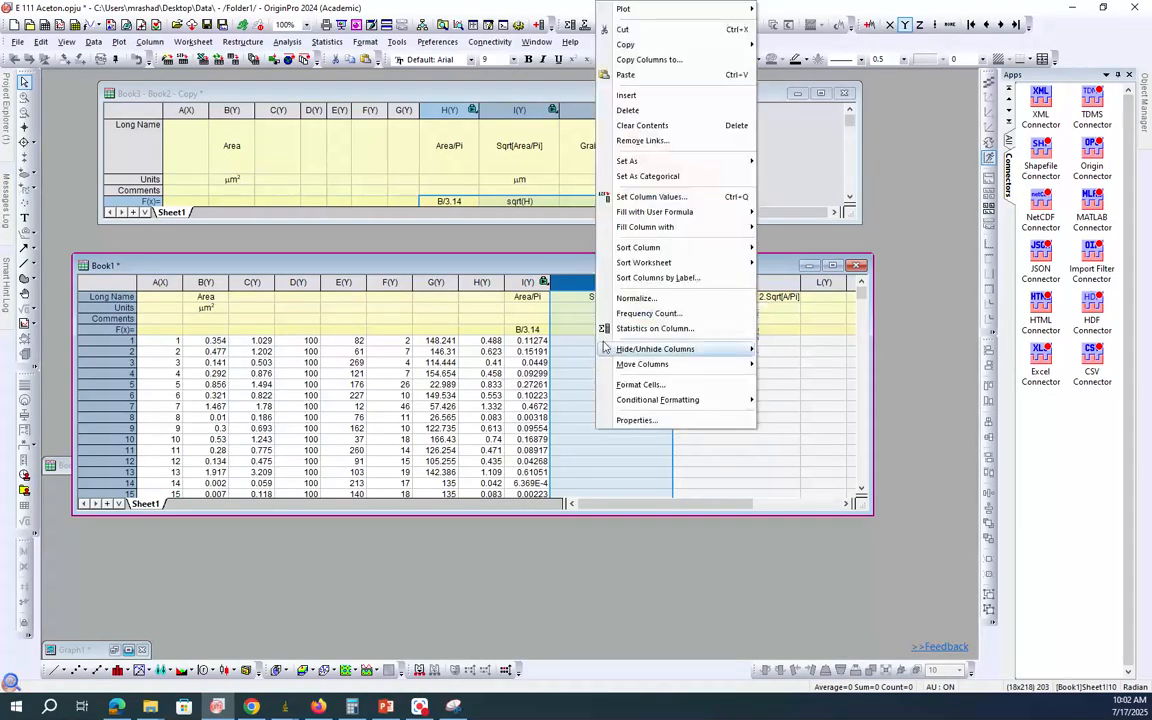
left_click(655, 177)
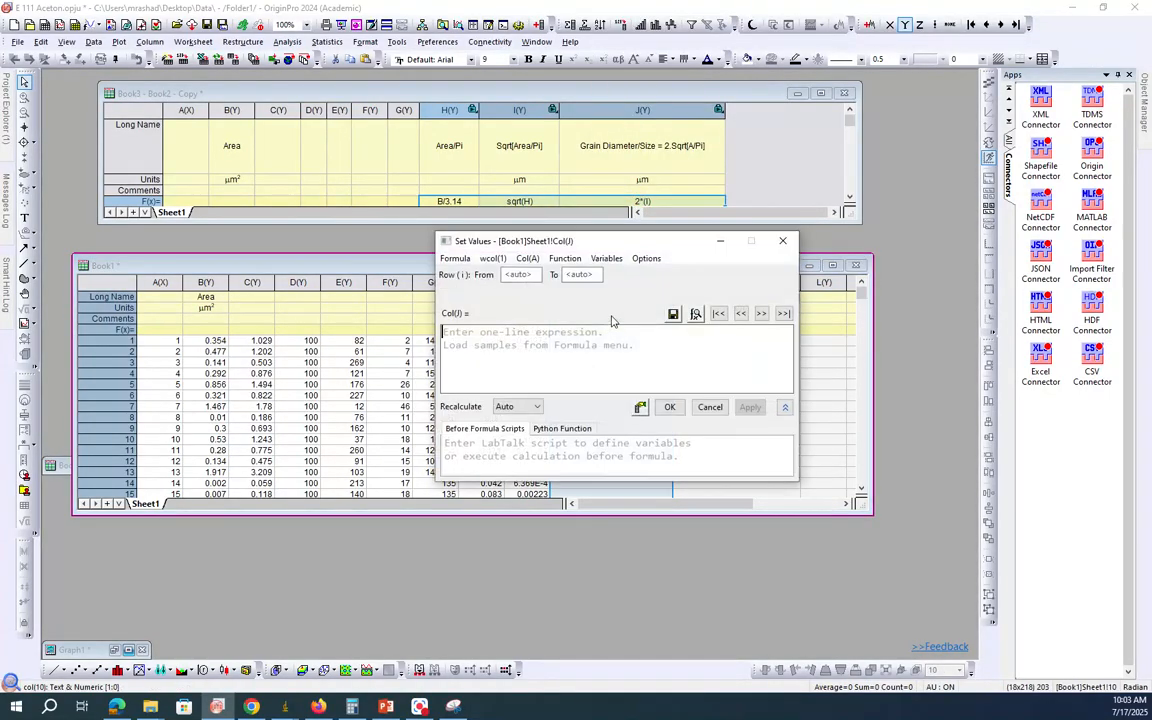
left_click_drag(632, 240, 830, 357)
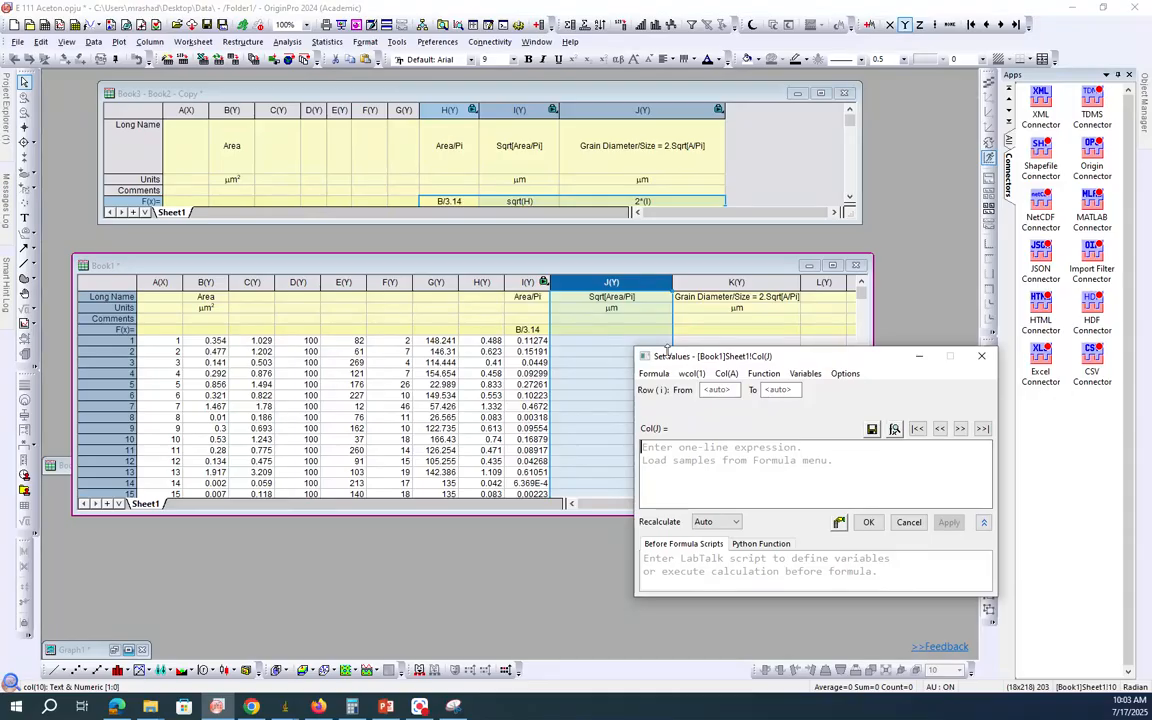
left_click(763, 373)
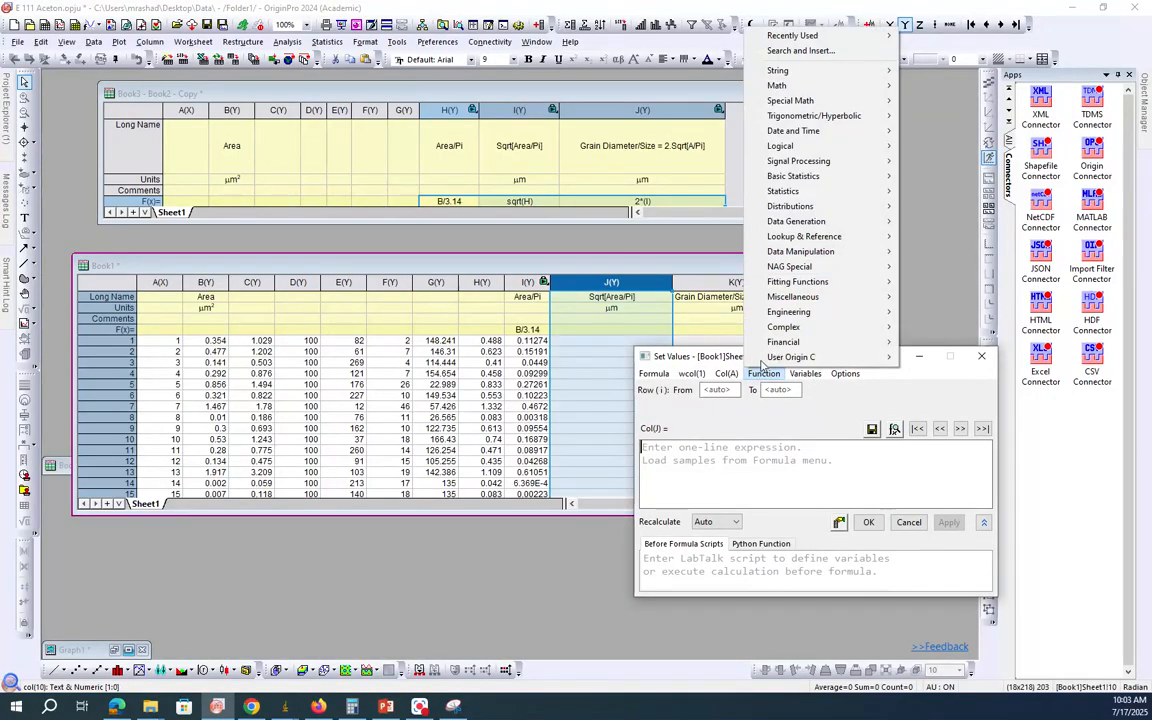
mouse_move(802, 90)
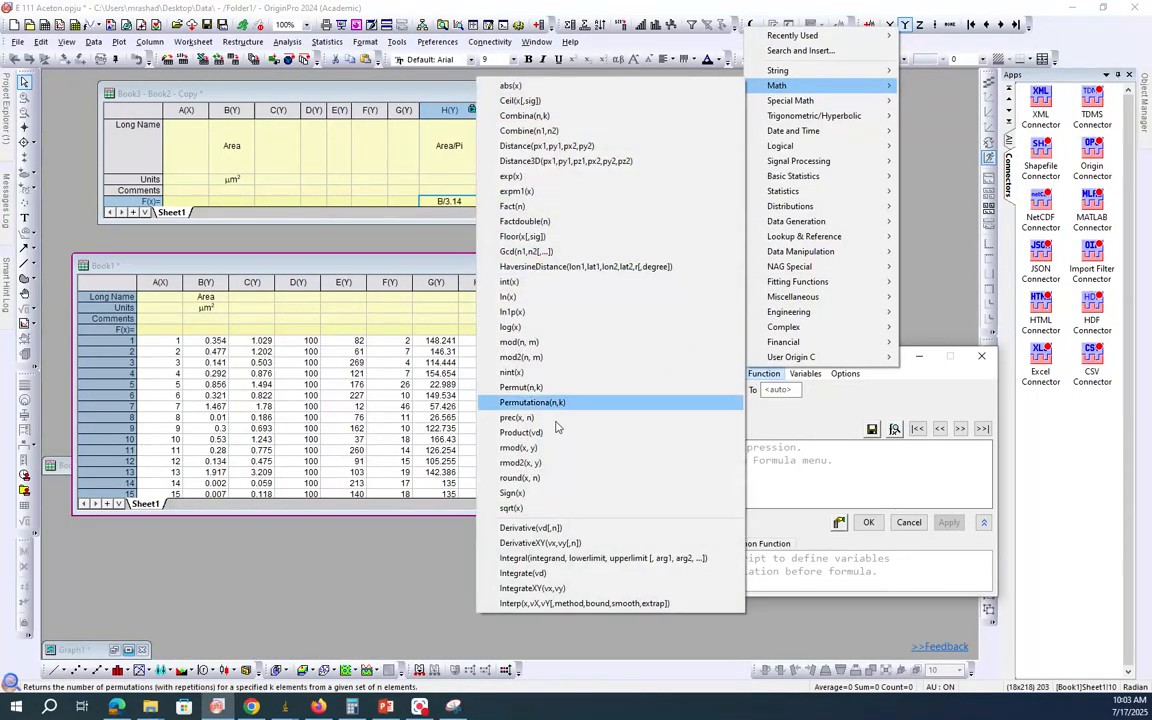
left_click(519, 509)
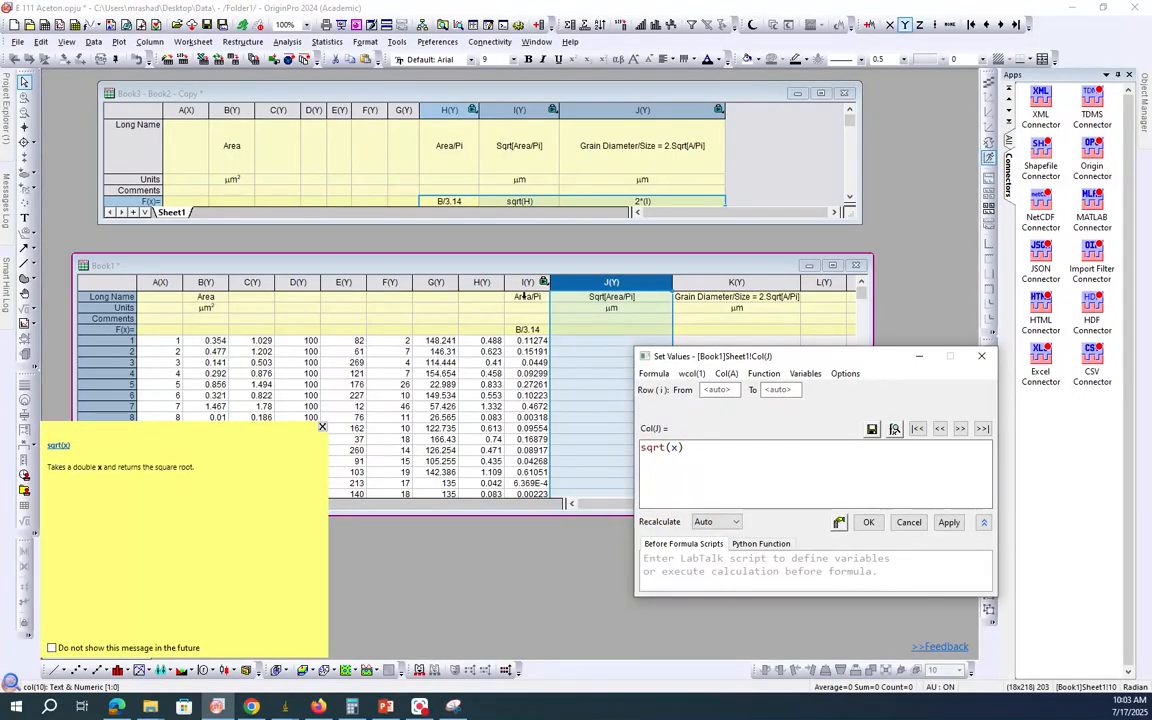
double_click(674, 447)
left_click(727, 373)
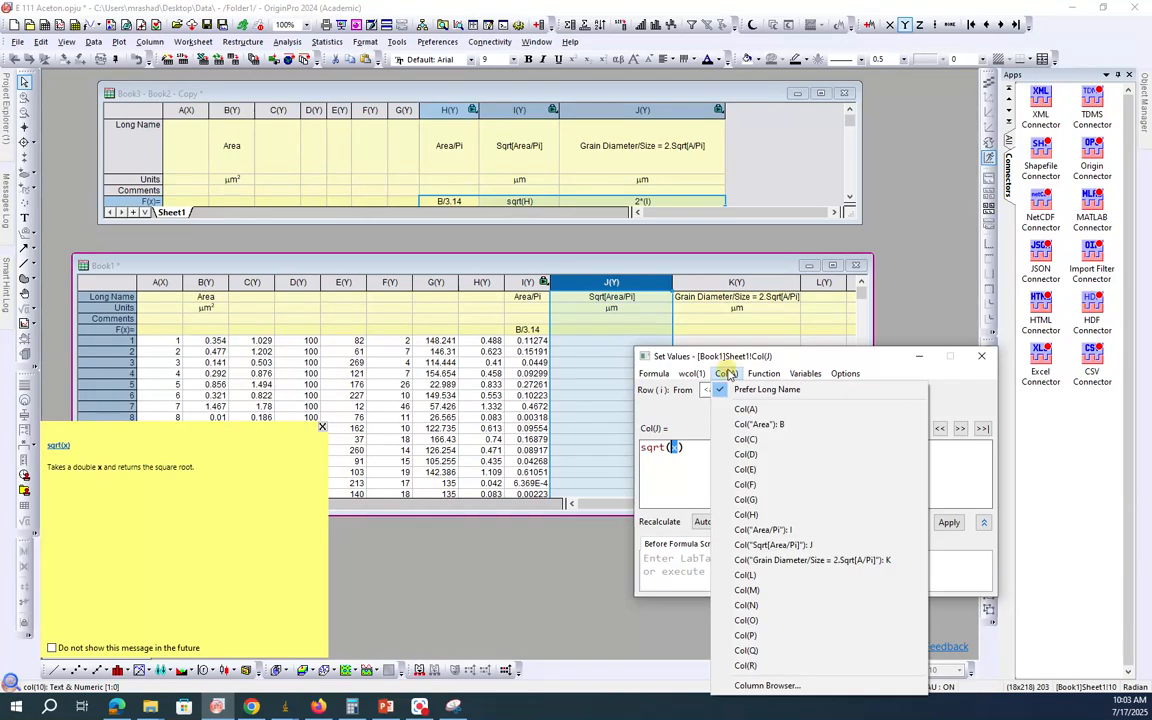
left_click(772, 530)
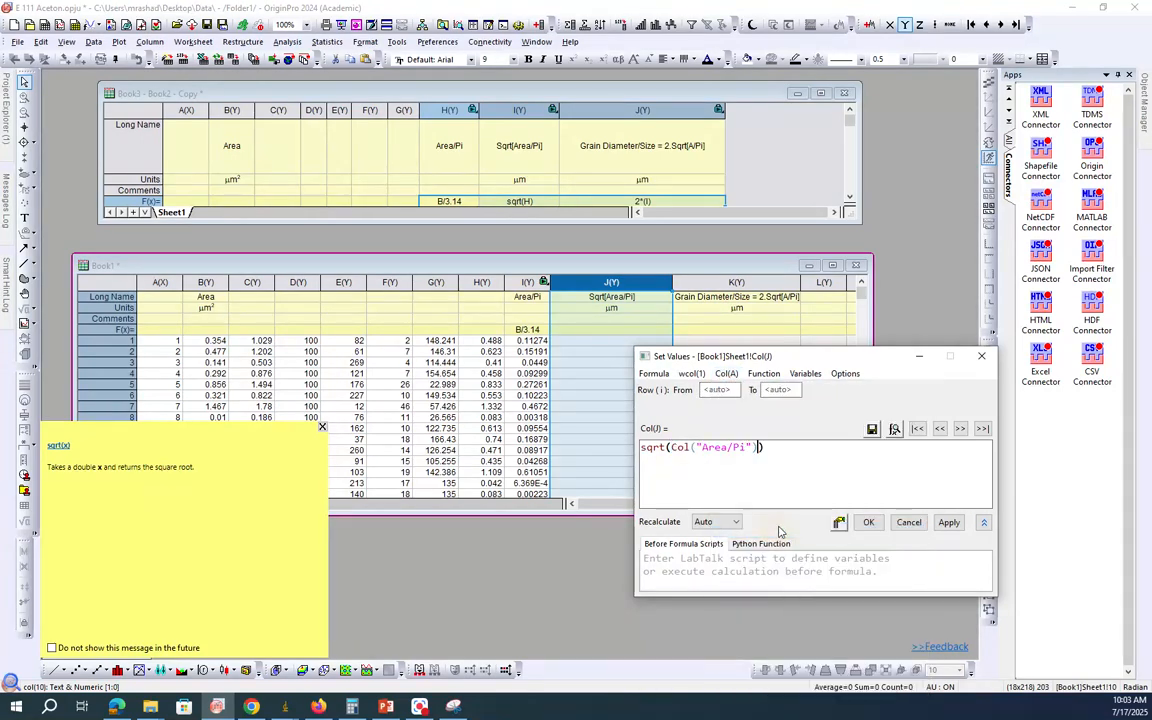
left_click(948, 522)
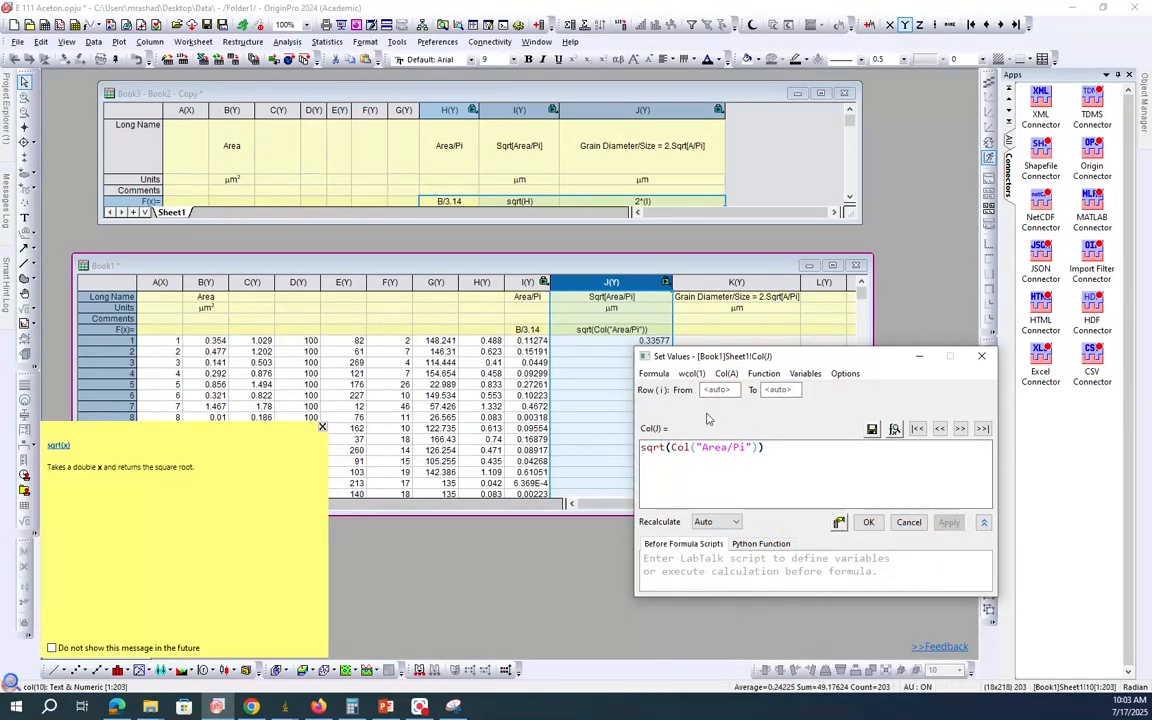
left_click(868, 522)
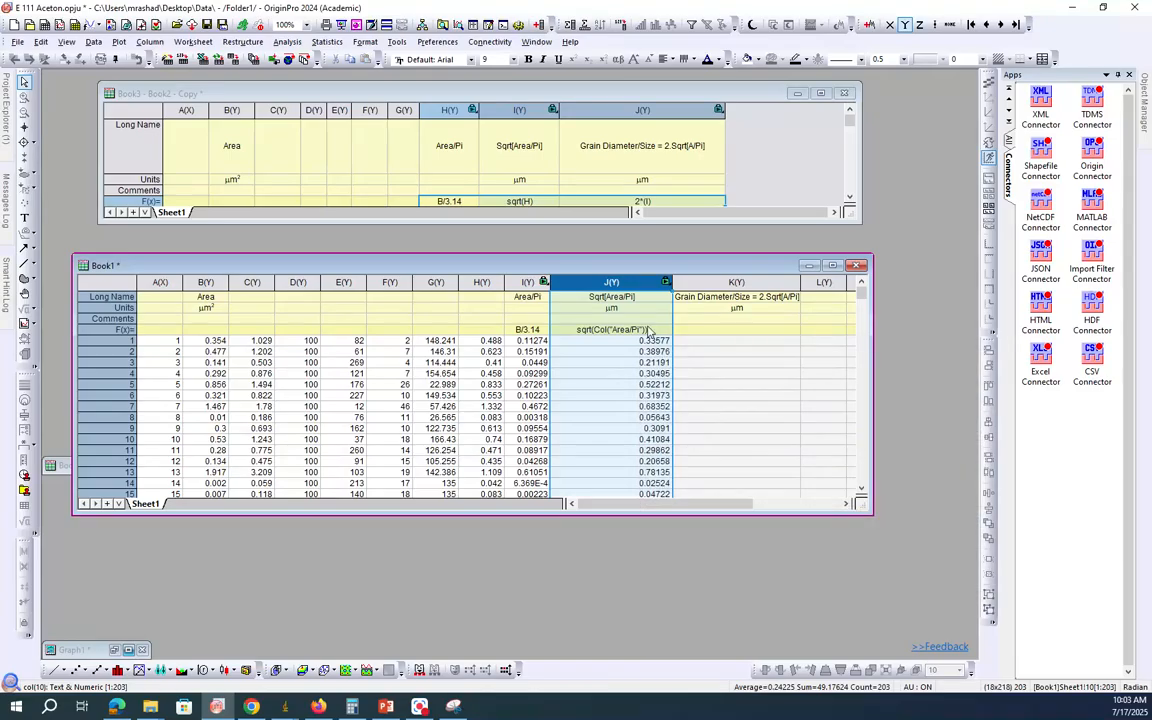
Step: Consult the diameter formula in Snipping Tool and set the F(x) formula of the Grain Diameter/Size column K in Book1 to 2*J
left_click(453, 706)
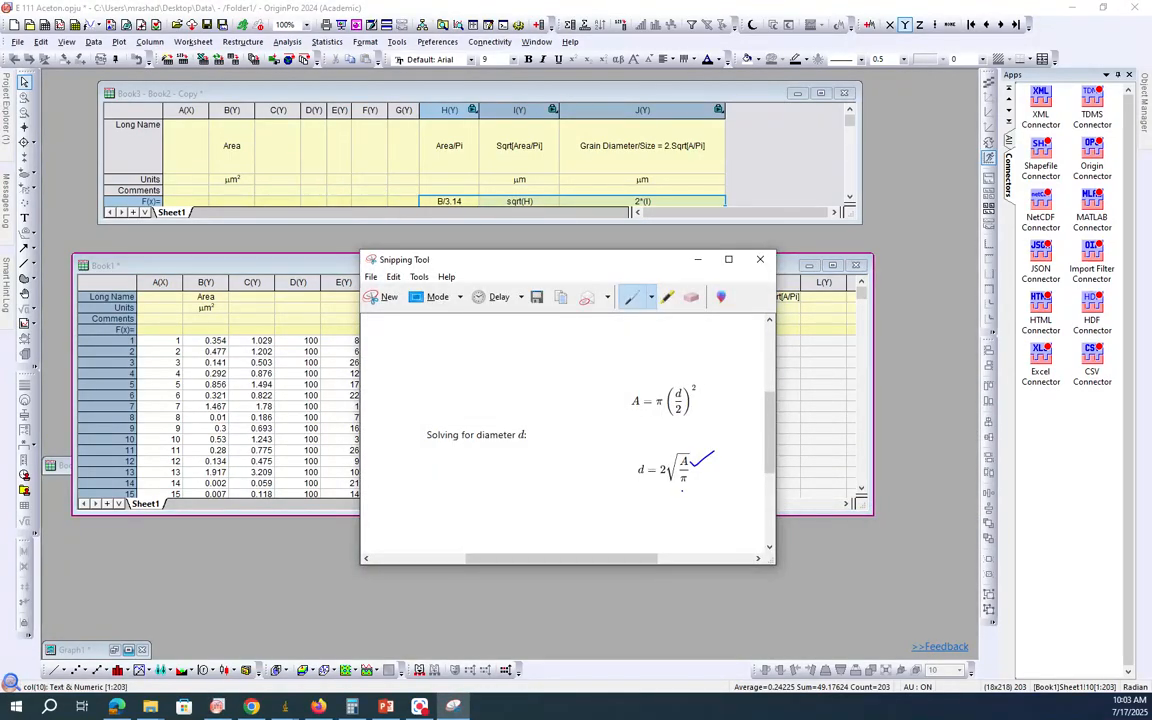
left_click(697, 259)
left_click(727, 332)
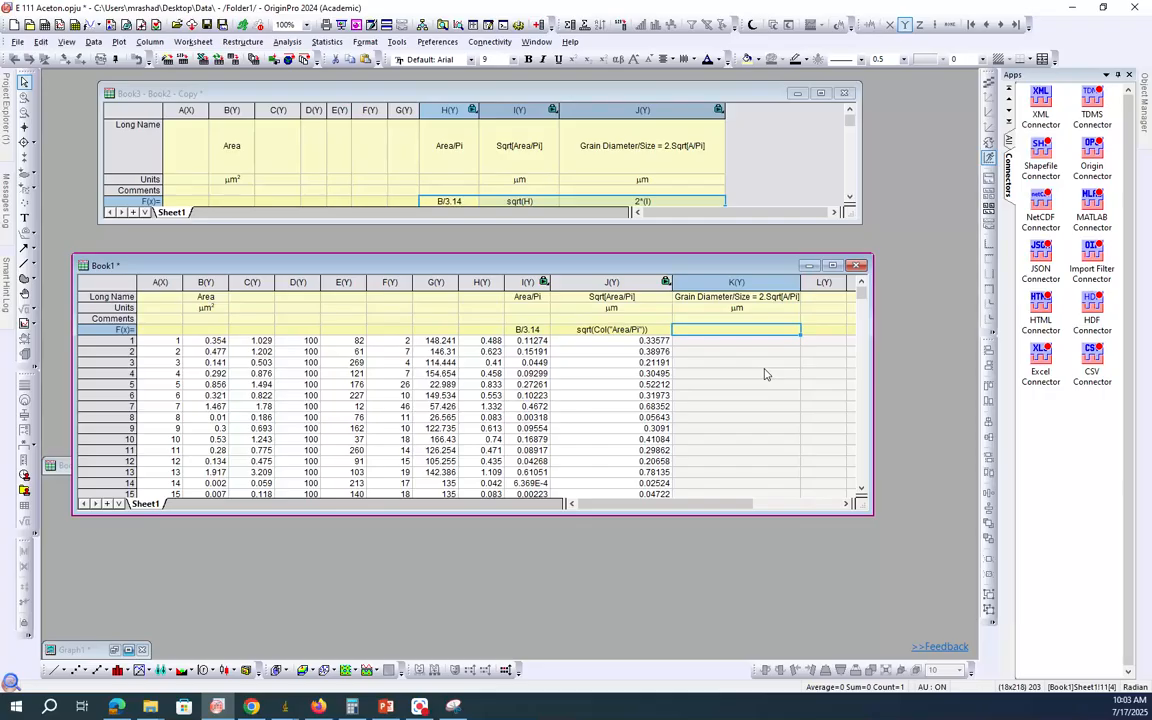
double_click(732, 331)
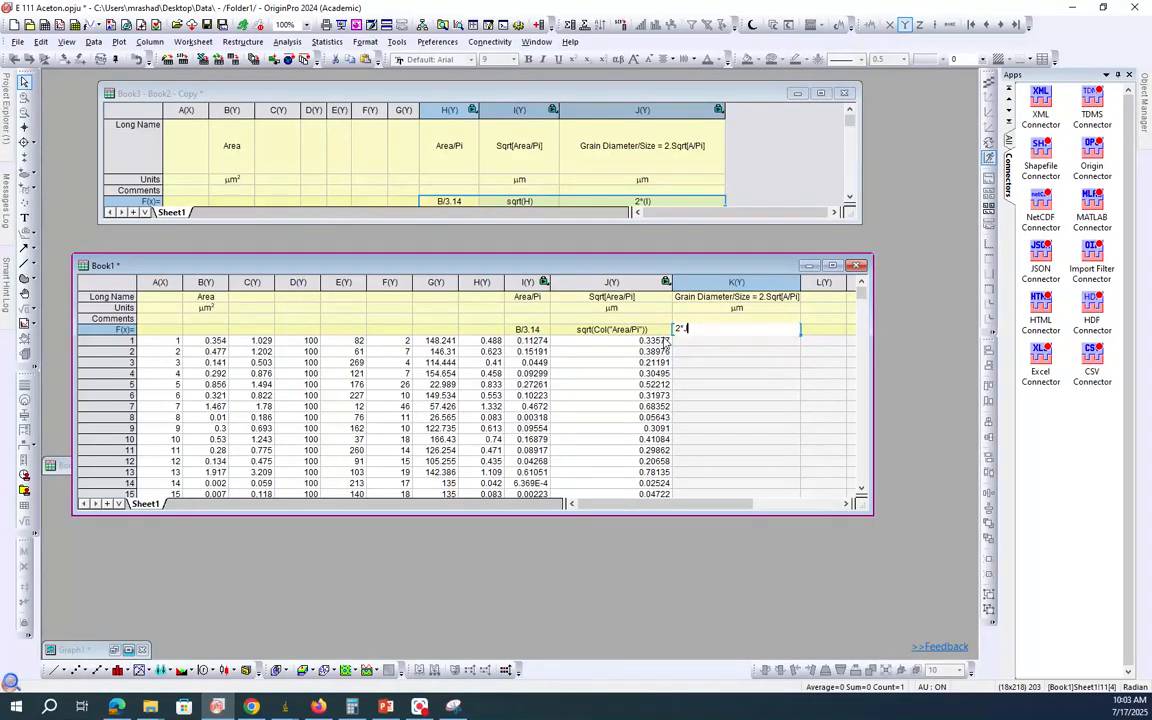
type("J")
key("Return")
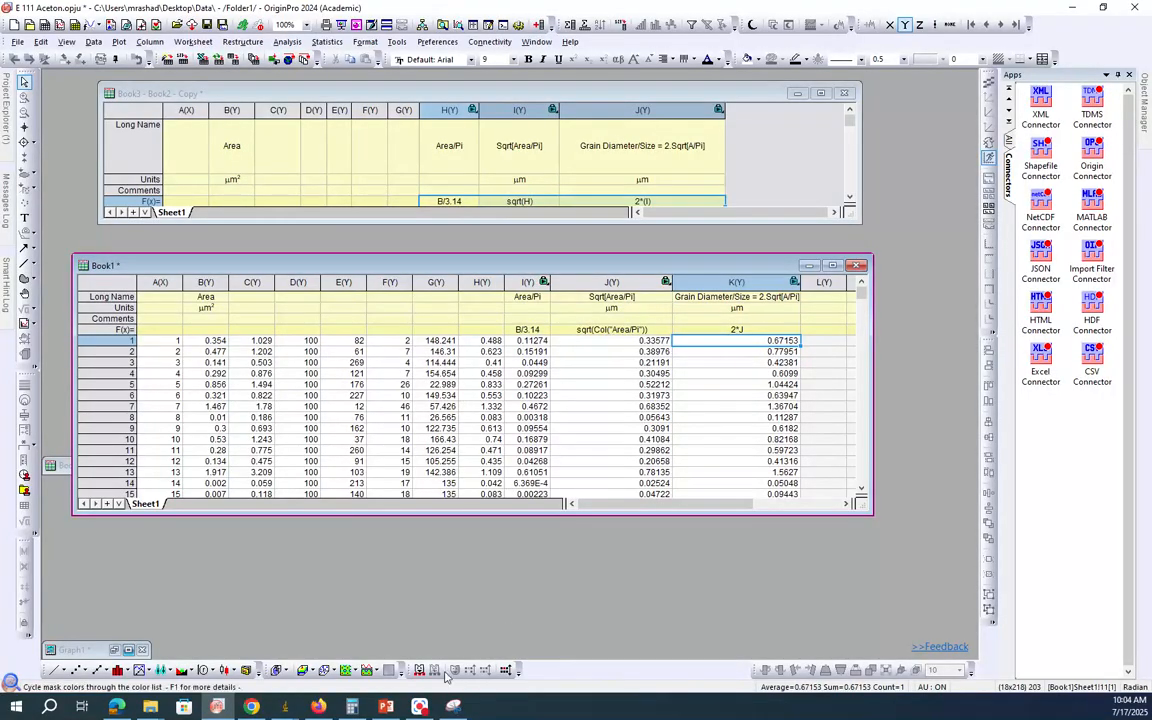
Step: Compare the diameter formula in Snipping Tool with the formulas of columns I to K in Book1
left_click(453, 706)
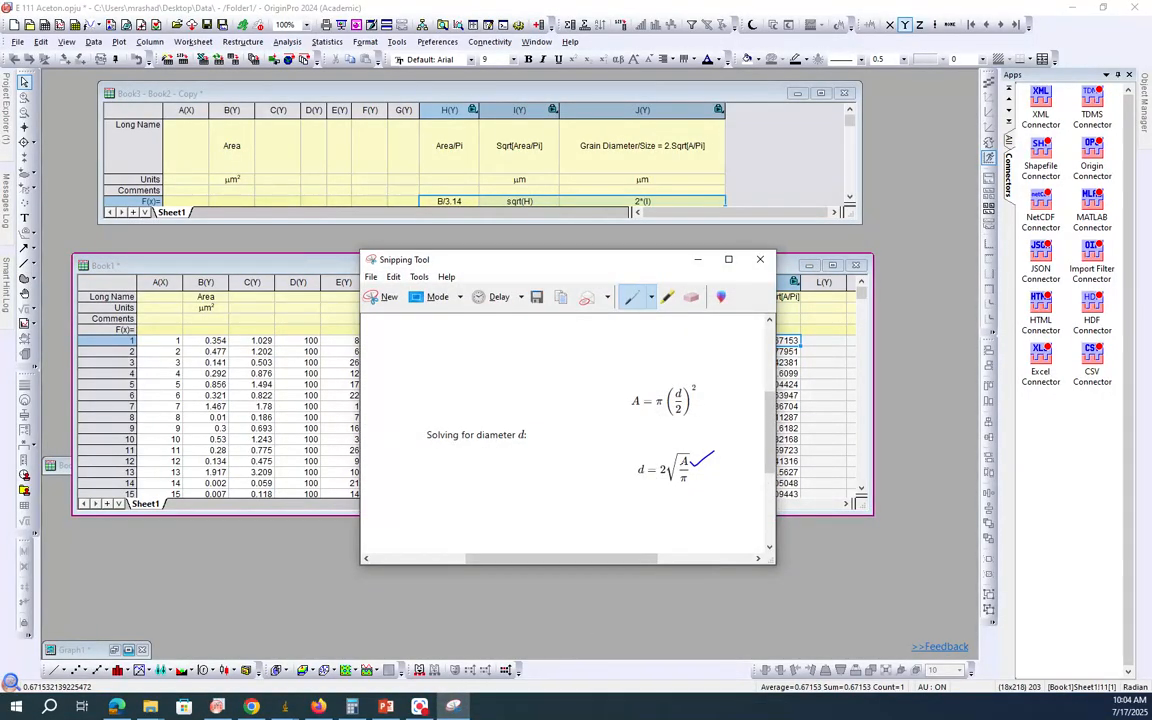
left_click_drag(651, 263, 351, 348)
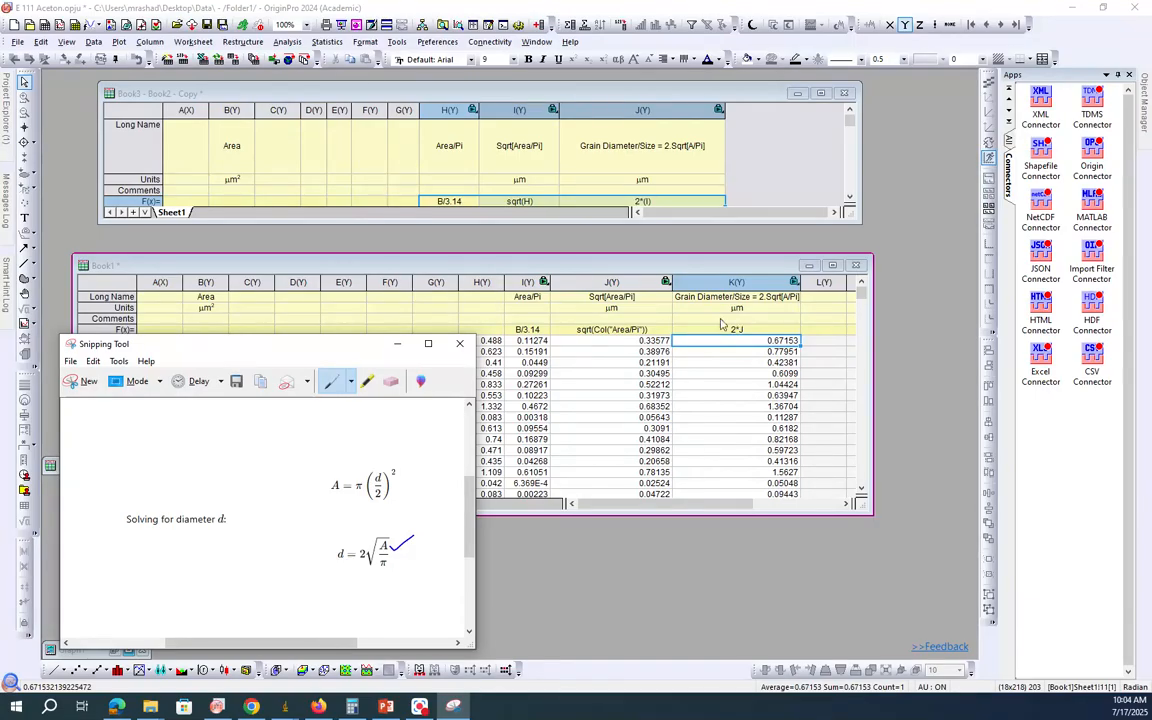
left_click(397, 343)
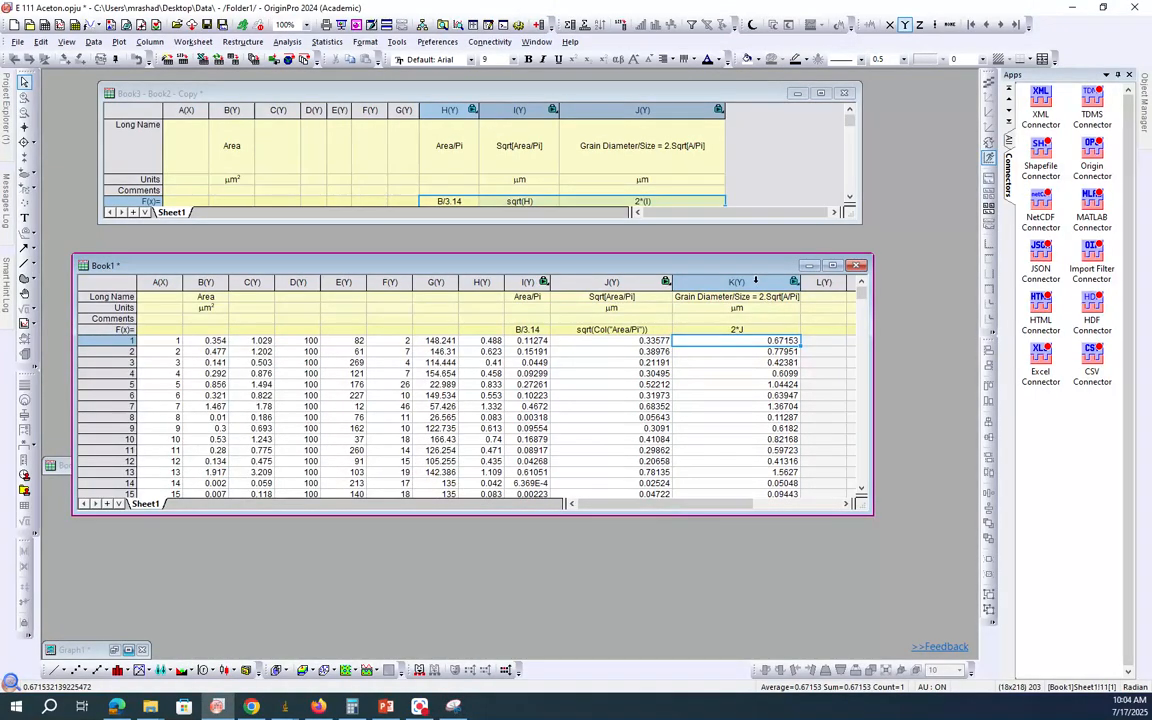
Step: Plot a statistical Distribution graph of the Grain Diameter/Size column K and compare it with the example graph on the PowerPoint slide
left_click(756, 281)
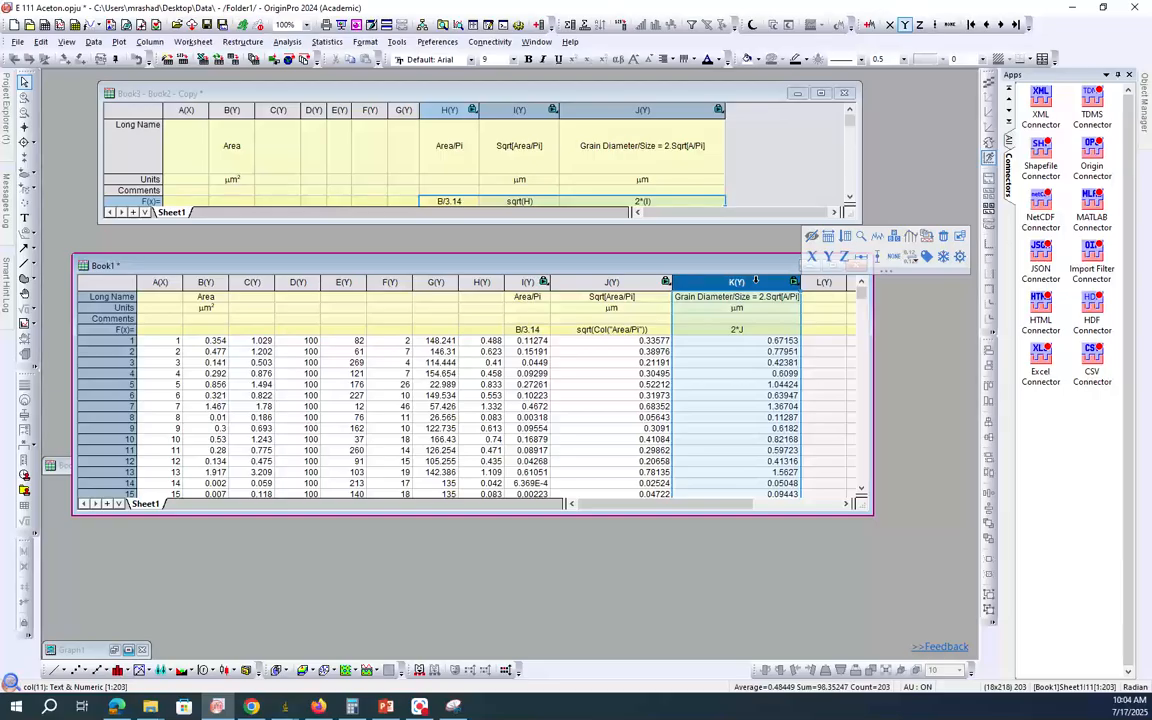
left_click(118, 42)
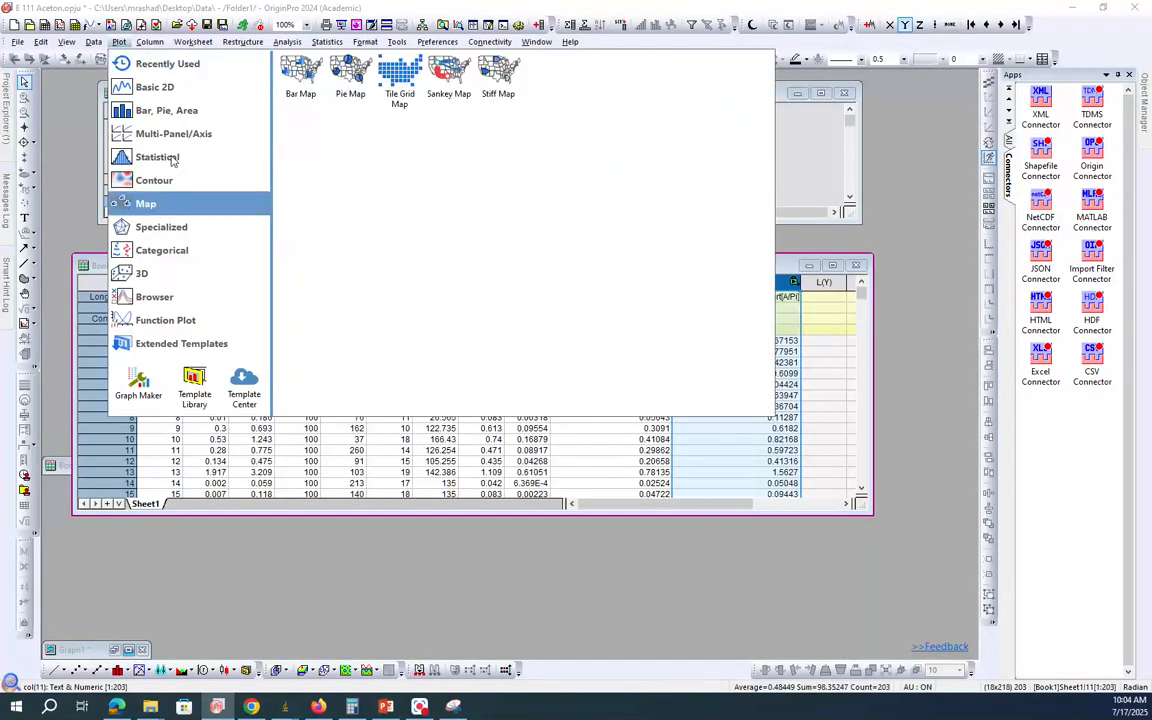
mouse_move(158, 150)
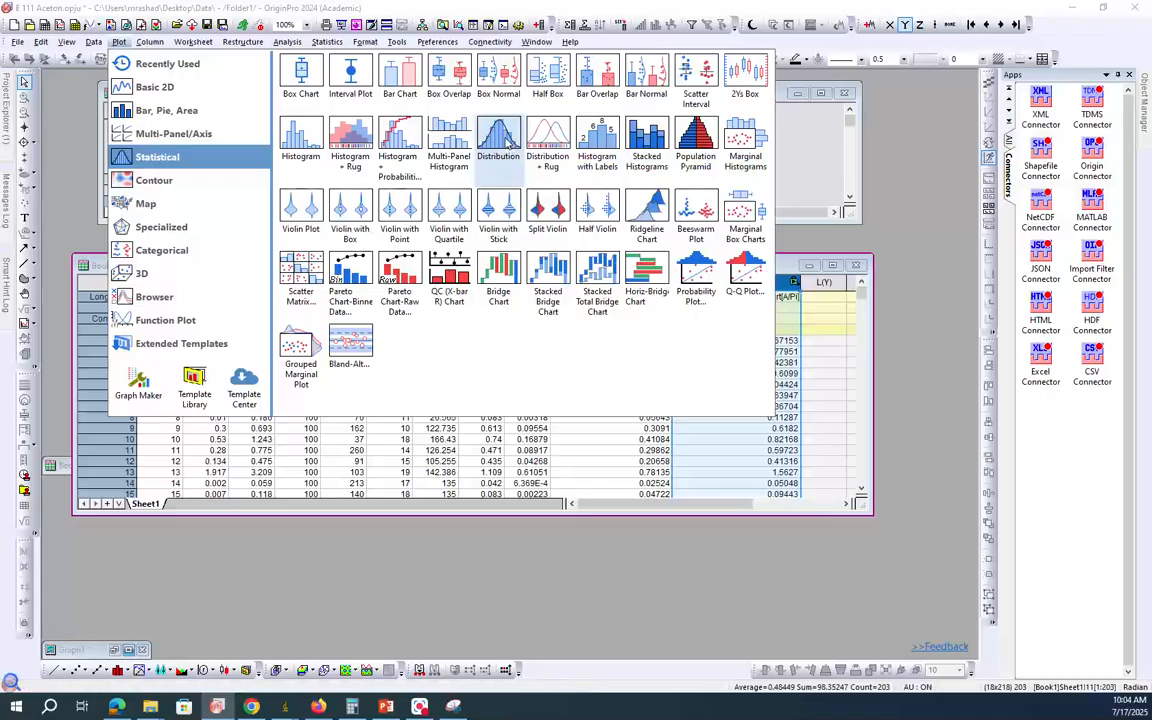
left_click(458, 132)
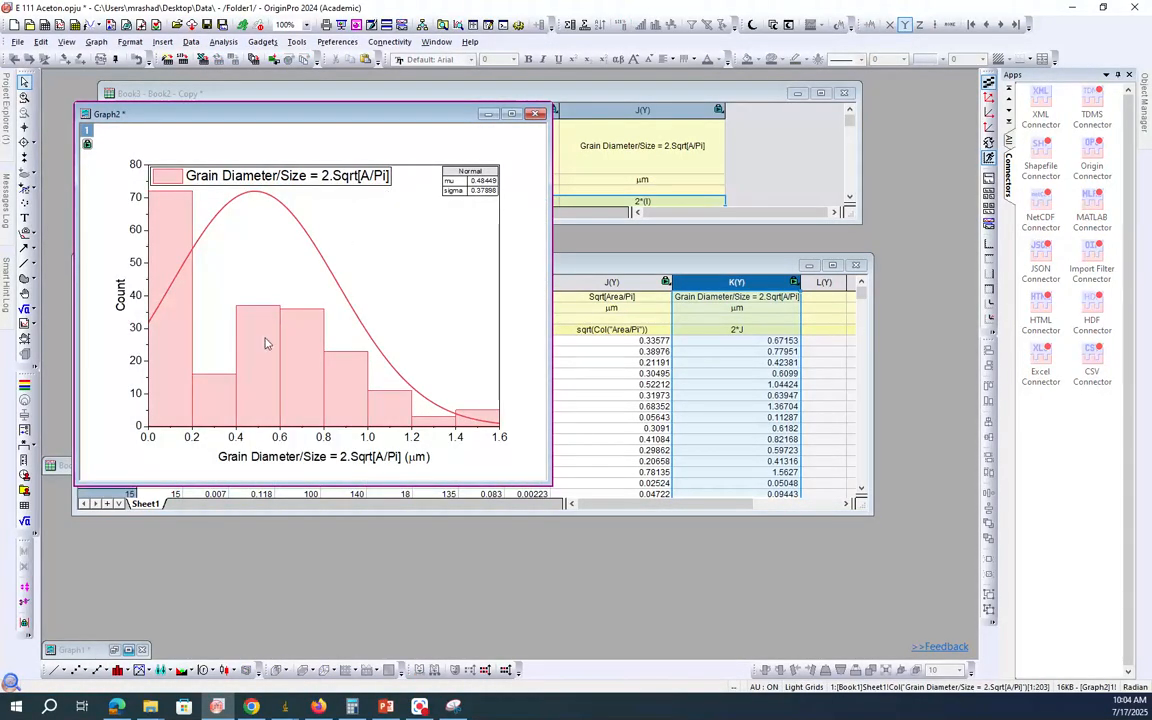
mouse_move(242, 377)
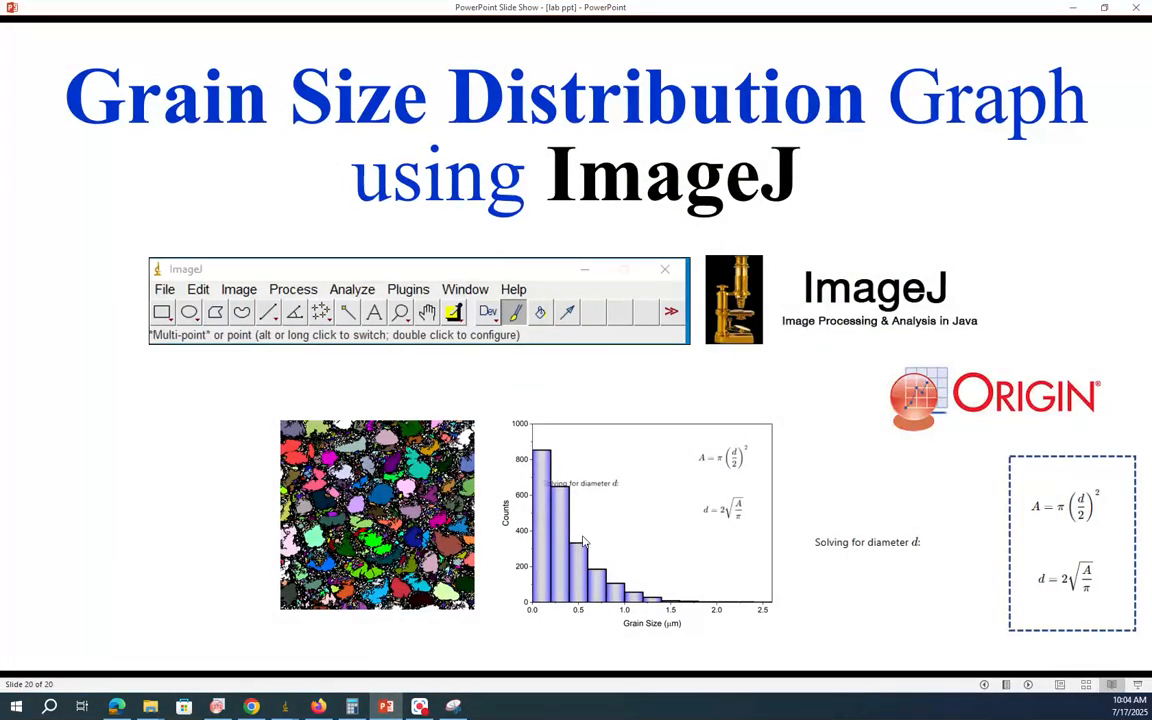
left_click(386, 706)
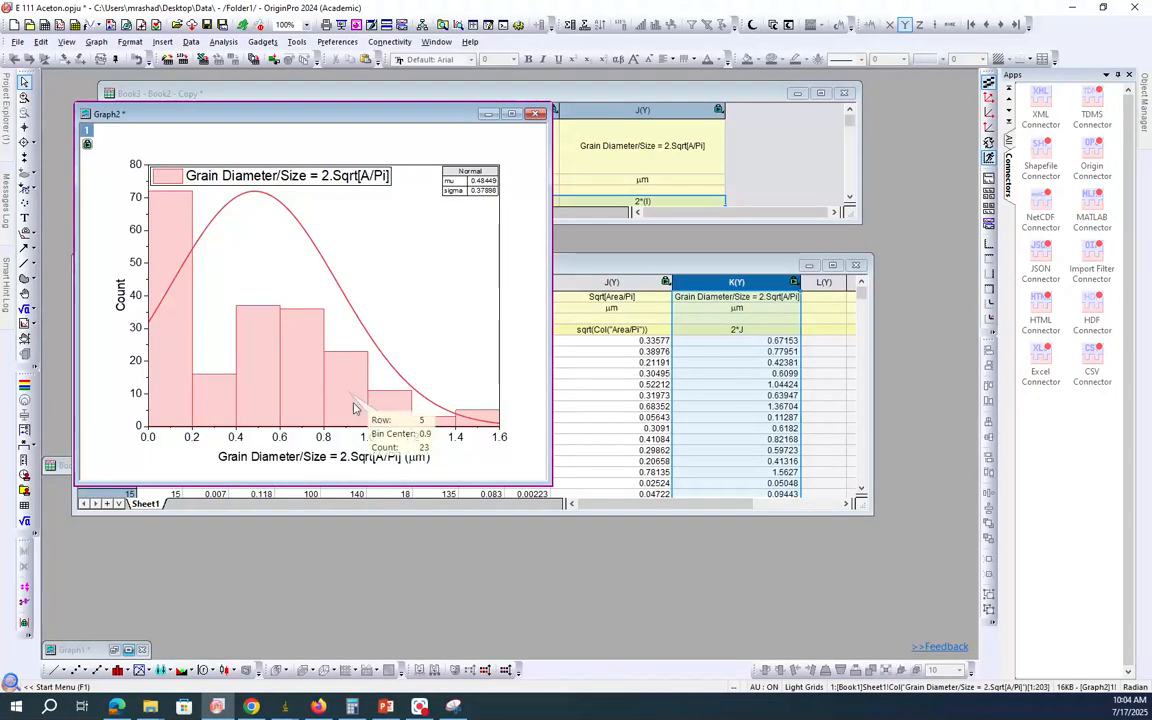
Step: Change the X-axis title of the distribution graph to "Grain Size (um)"
double_click(340, 458)
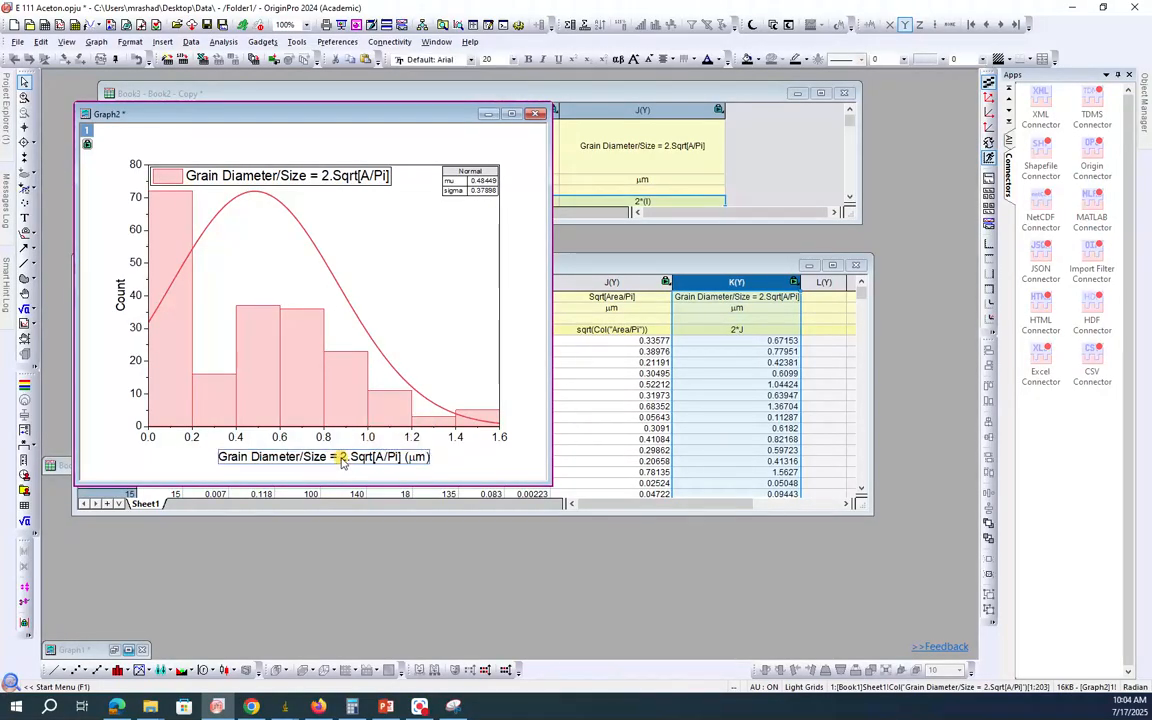
double_click(341, 458)
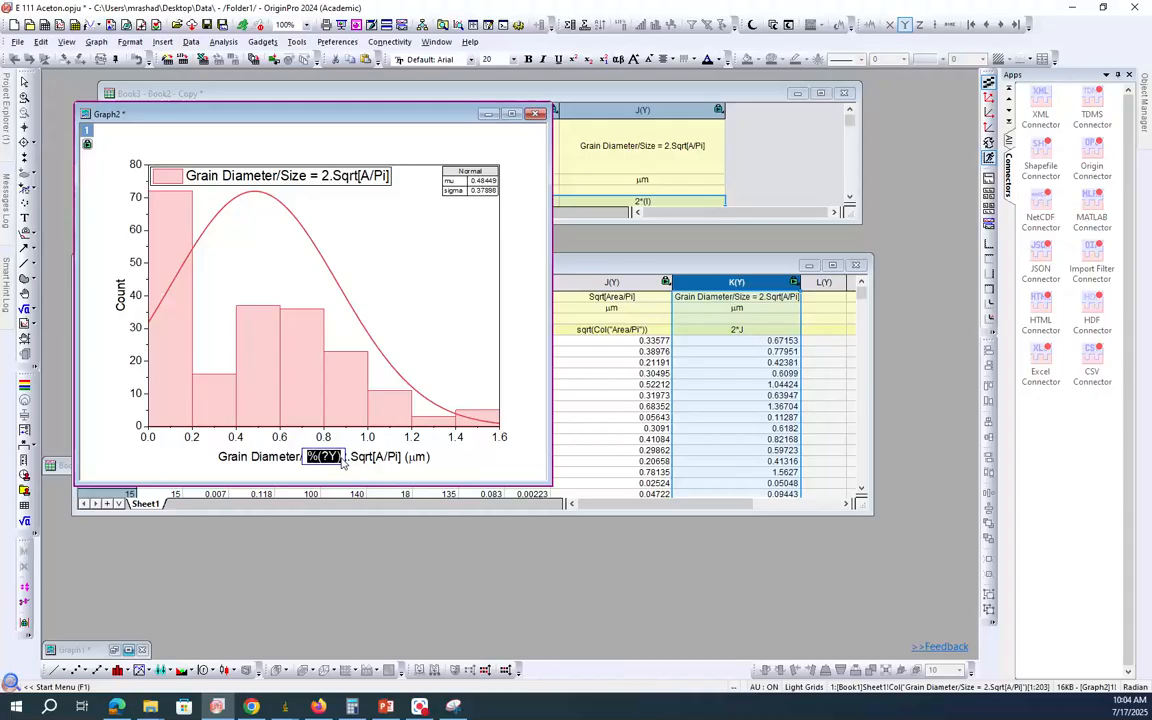
key("BackSpace")
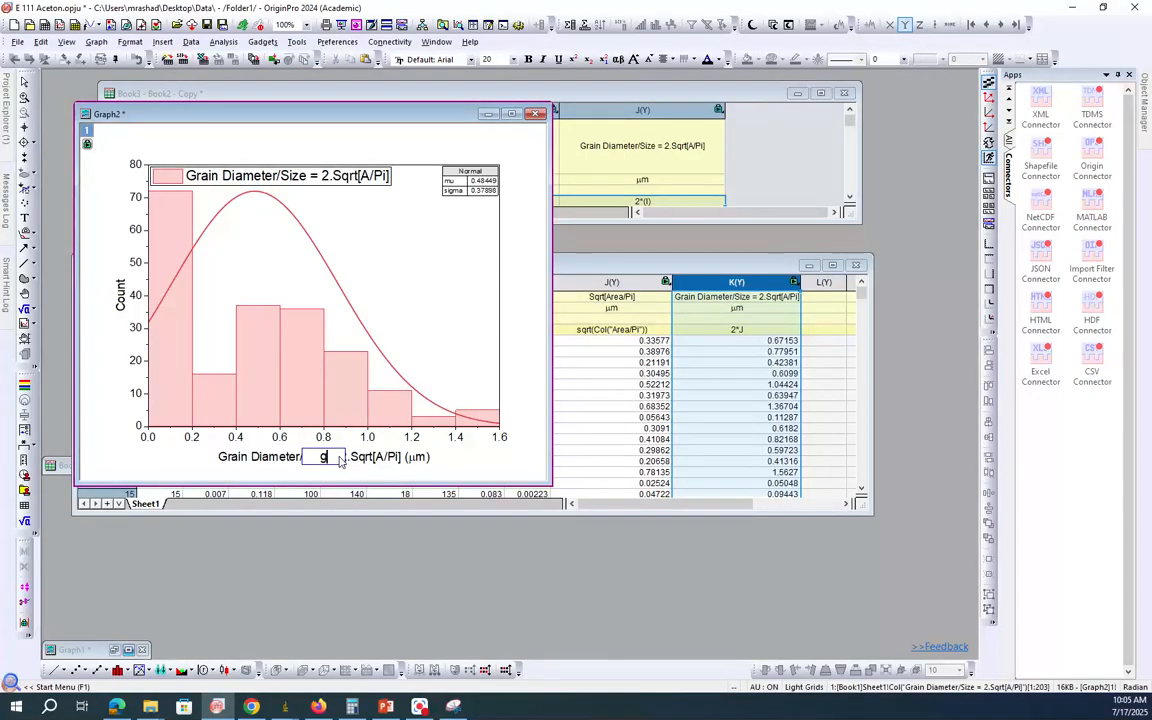
type("Grain Size (")
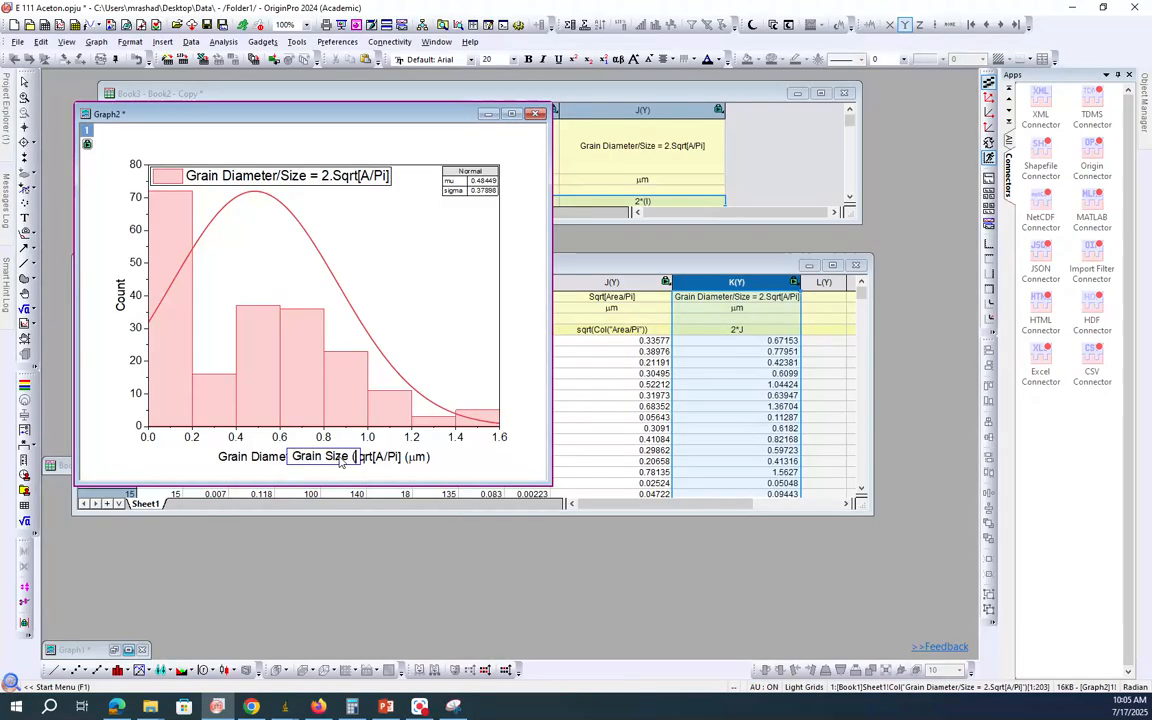
type("um)")
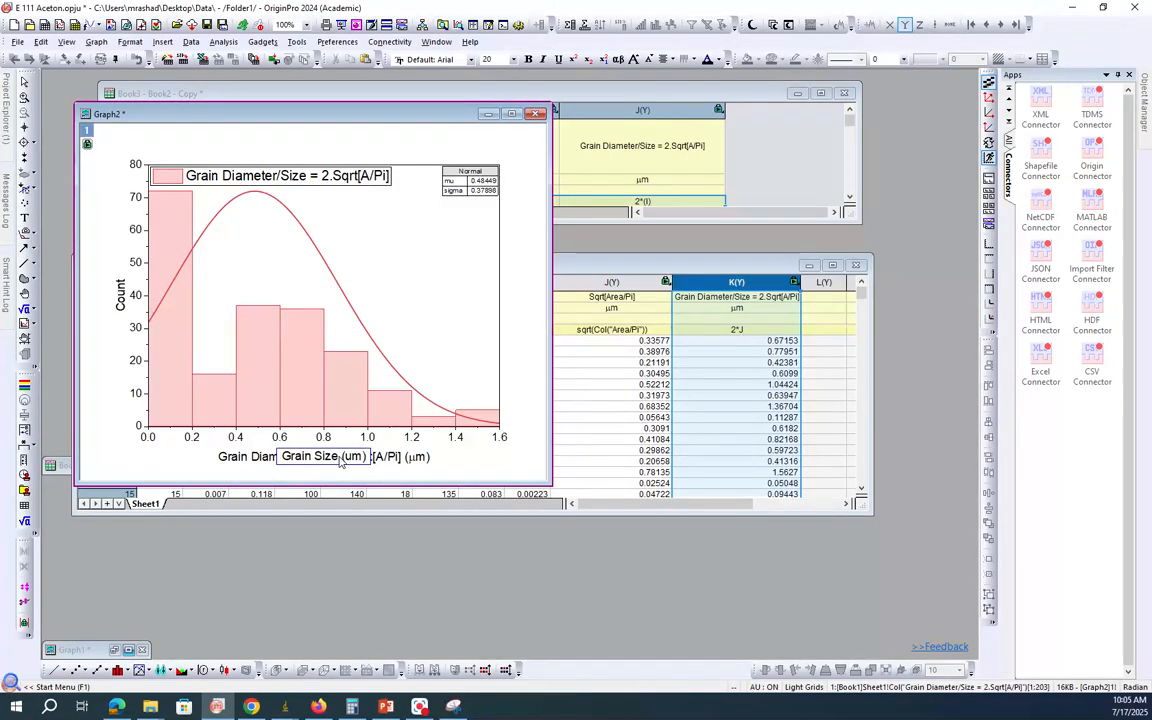
left_click(505, 383)
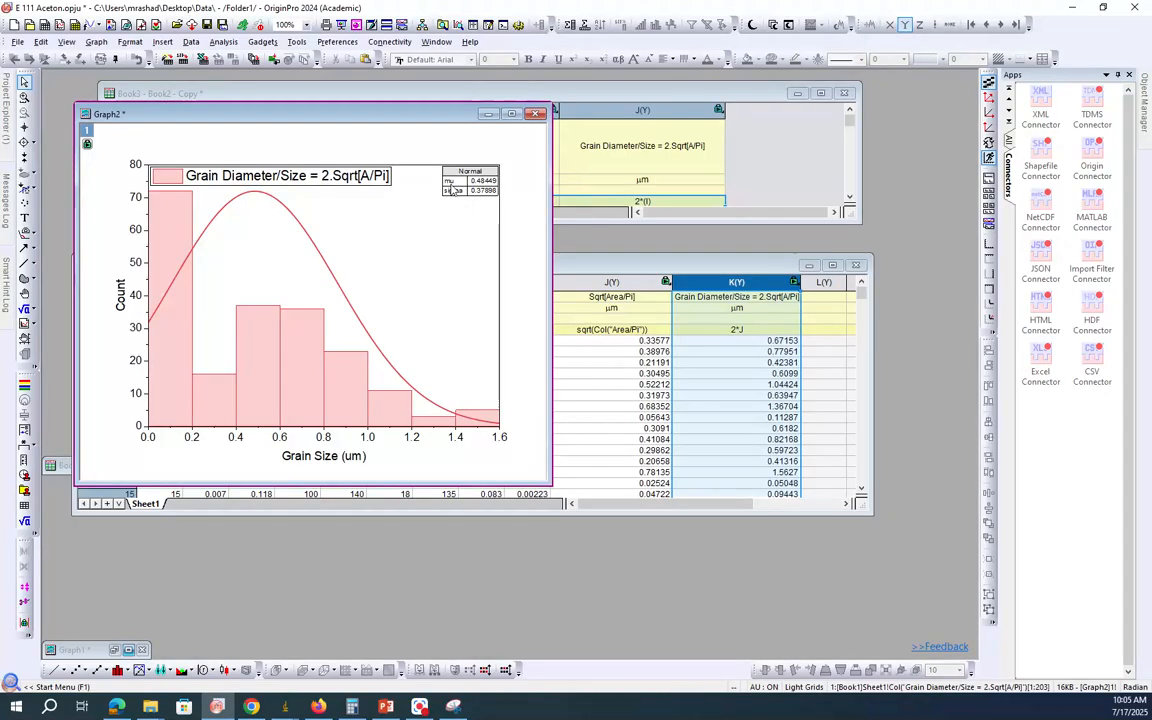
Step: Remove the legend from the distribution graph and delete the graph window
left_click(350, 180)
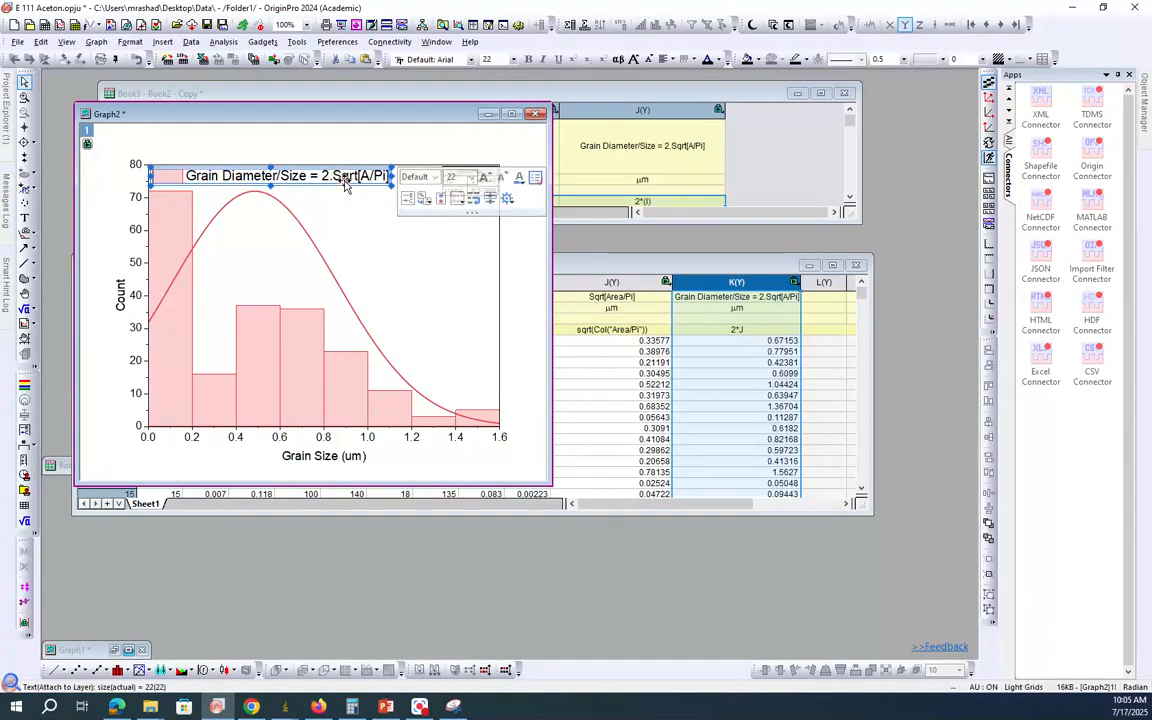
key("Delete")
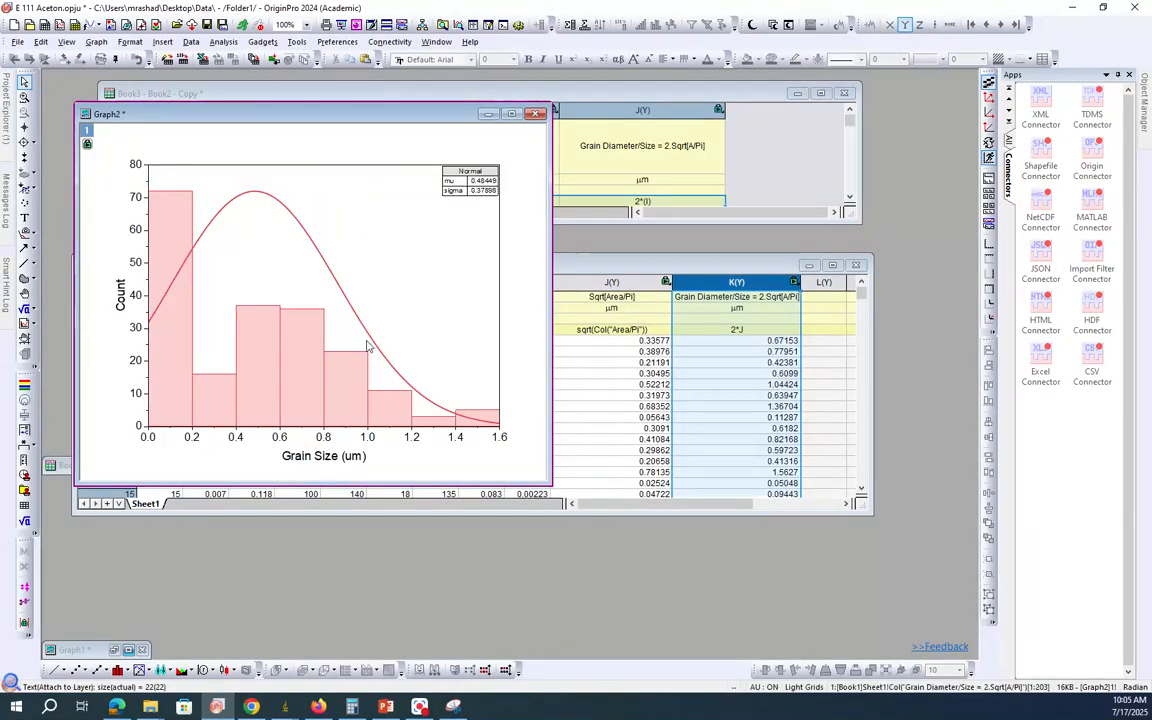
left_click(536, 113)
left_click(497, 383)
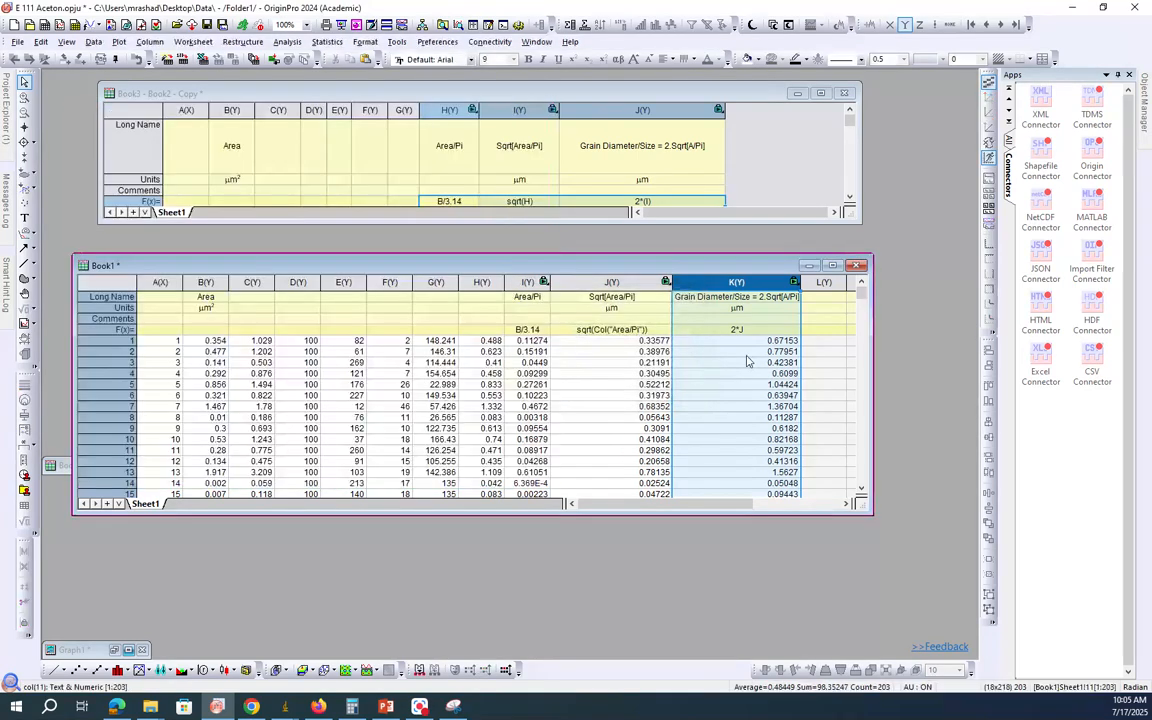
Step: Plot a statistical Histogram of the Grain Diameter/Size column K in Book1
left_click(118, 42)
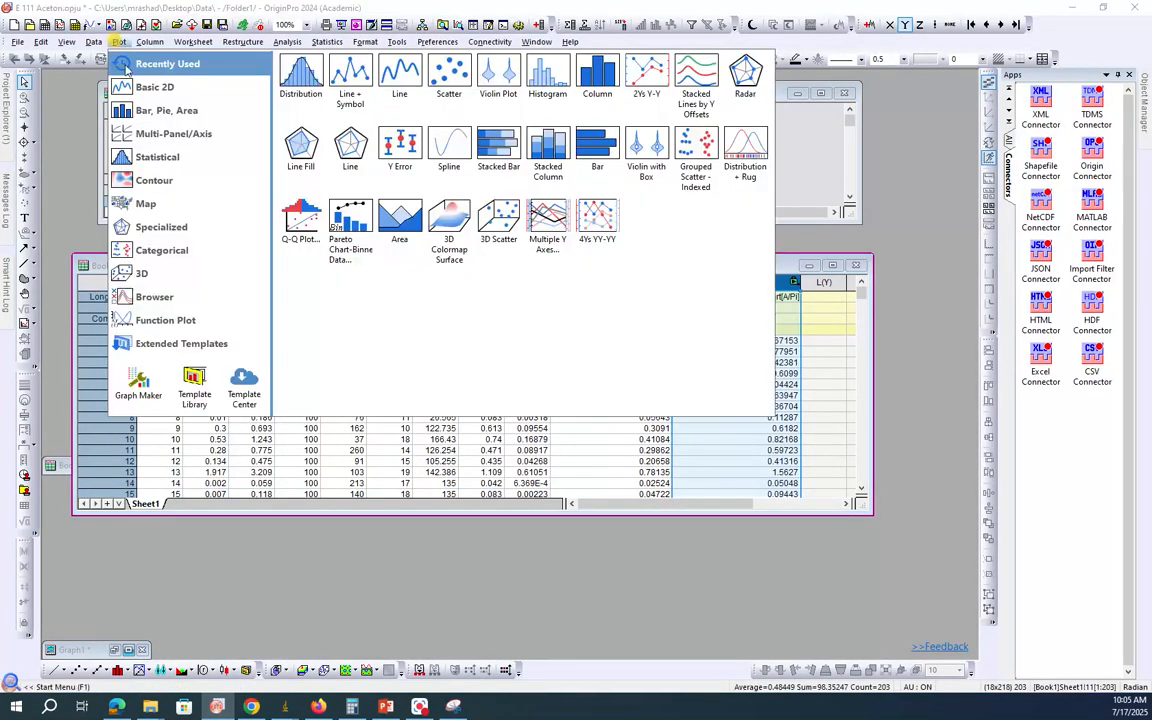
left_click(160, 153)
left_click(285, 148)
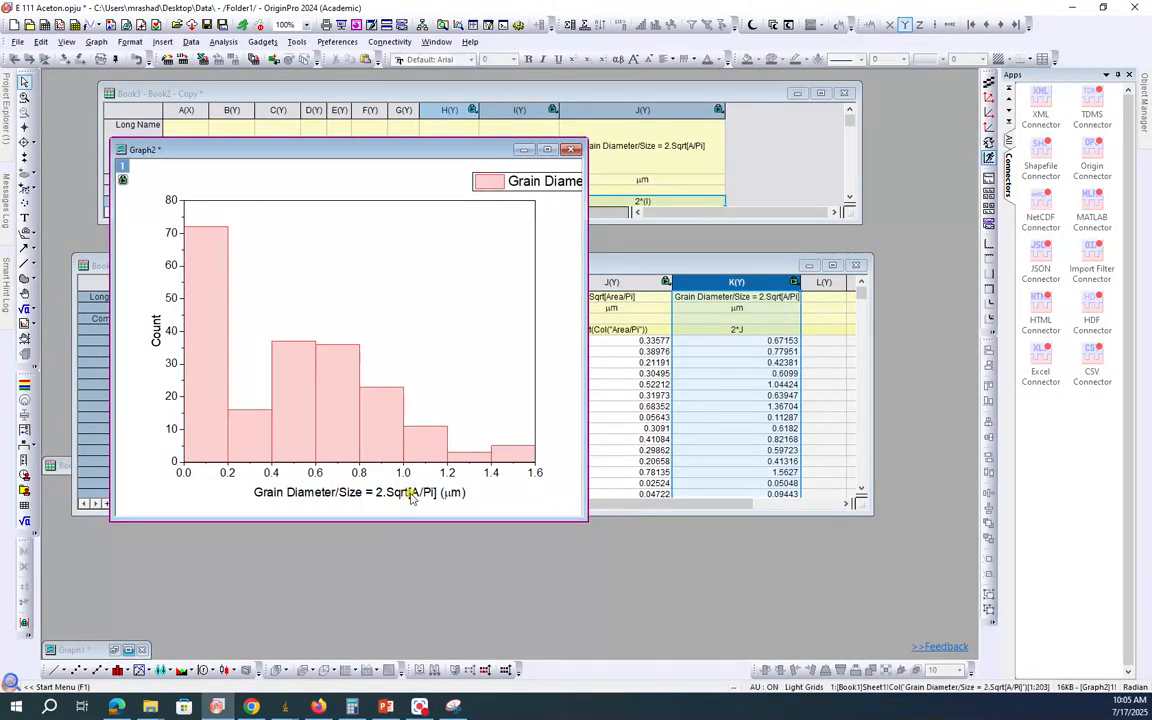
Step: Change the X-axis title of the histogram to "Grain Size (μm)", using the Greek mu symbol for the unit
double_click(362, 494)
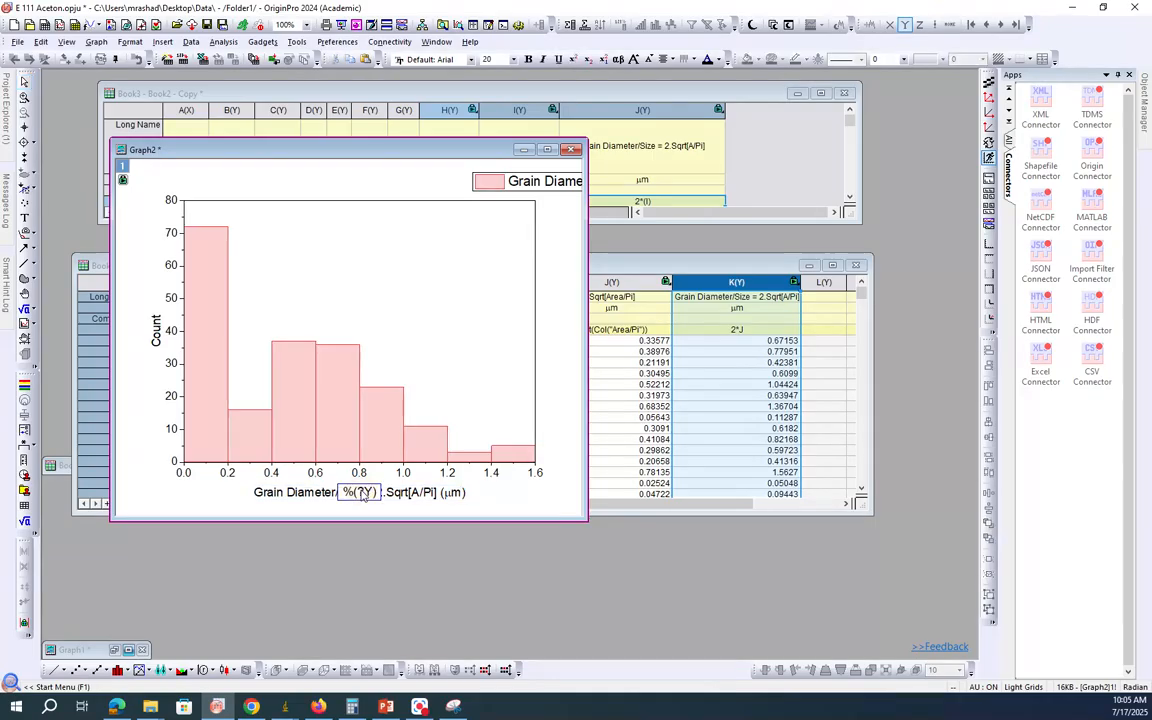
double_click(362, 494)
type("Grain")
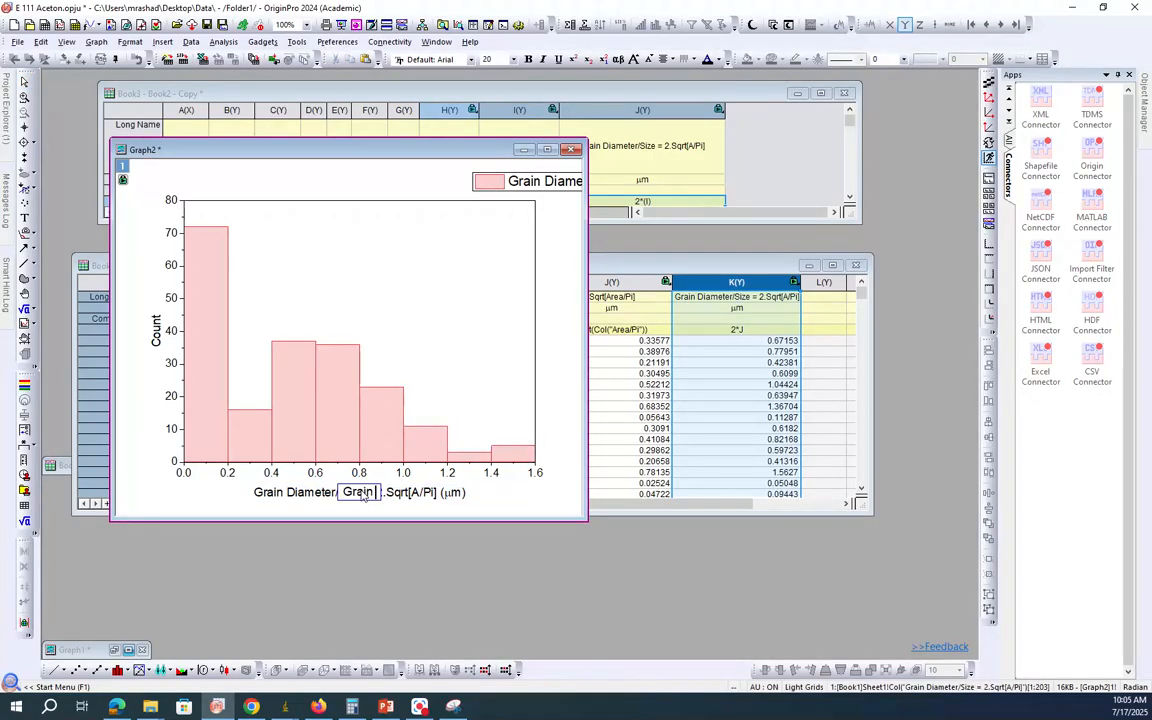
type(" Size (")
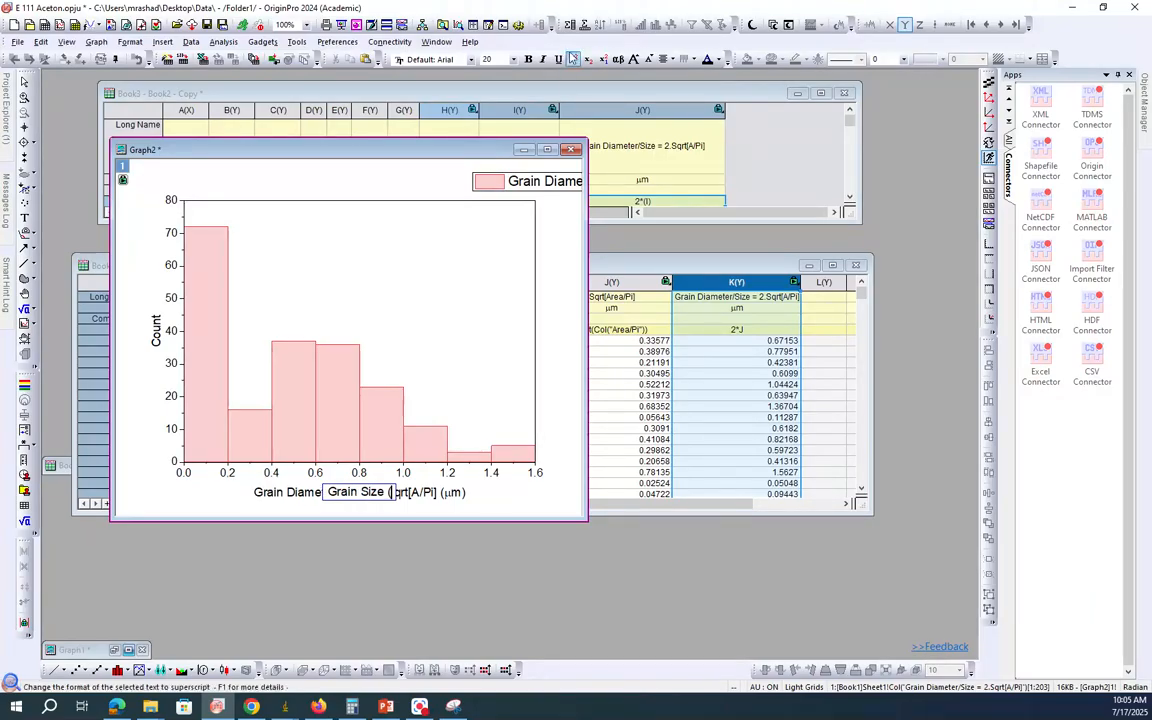
left_click(619, 60)
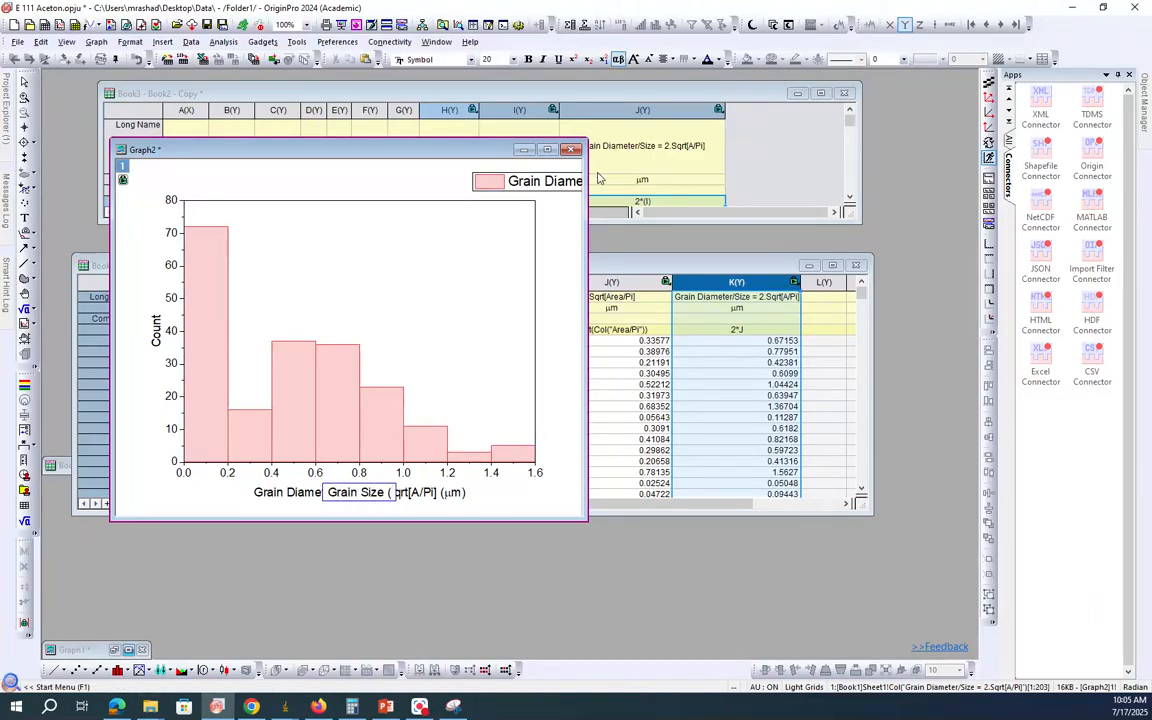
type("m")
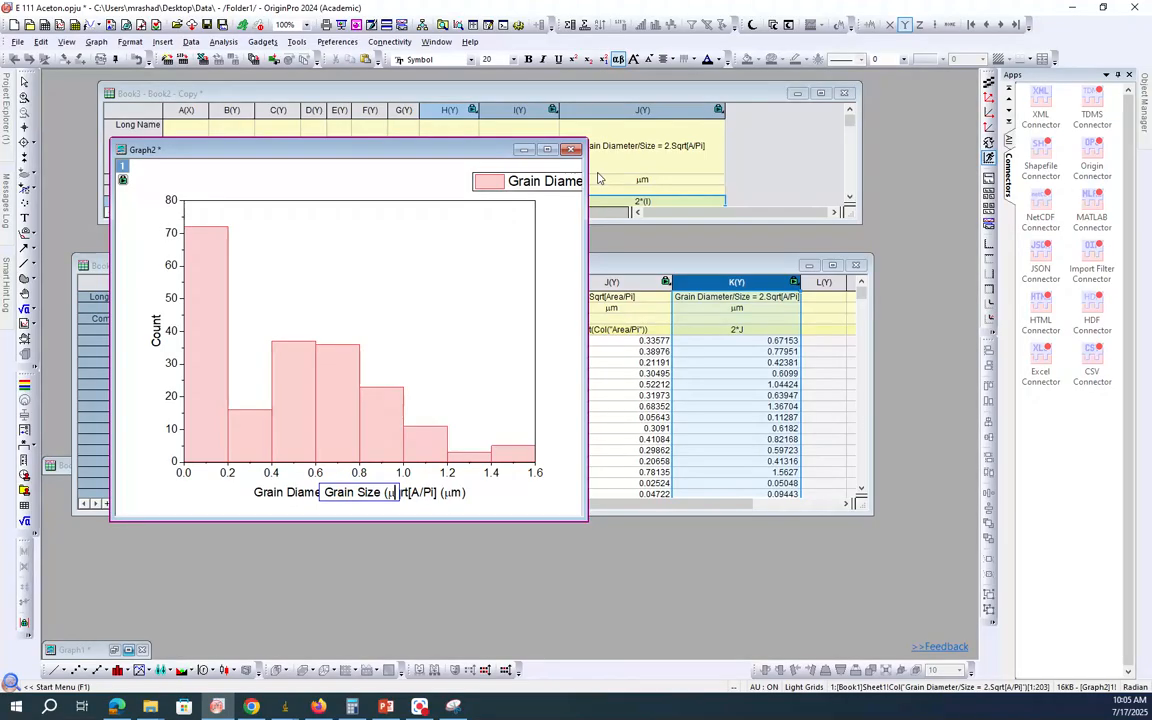
left_click(618, 60)
type("m)")
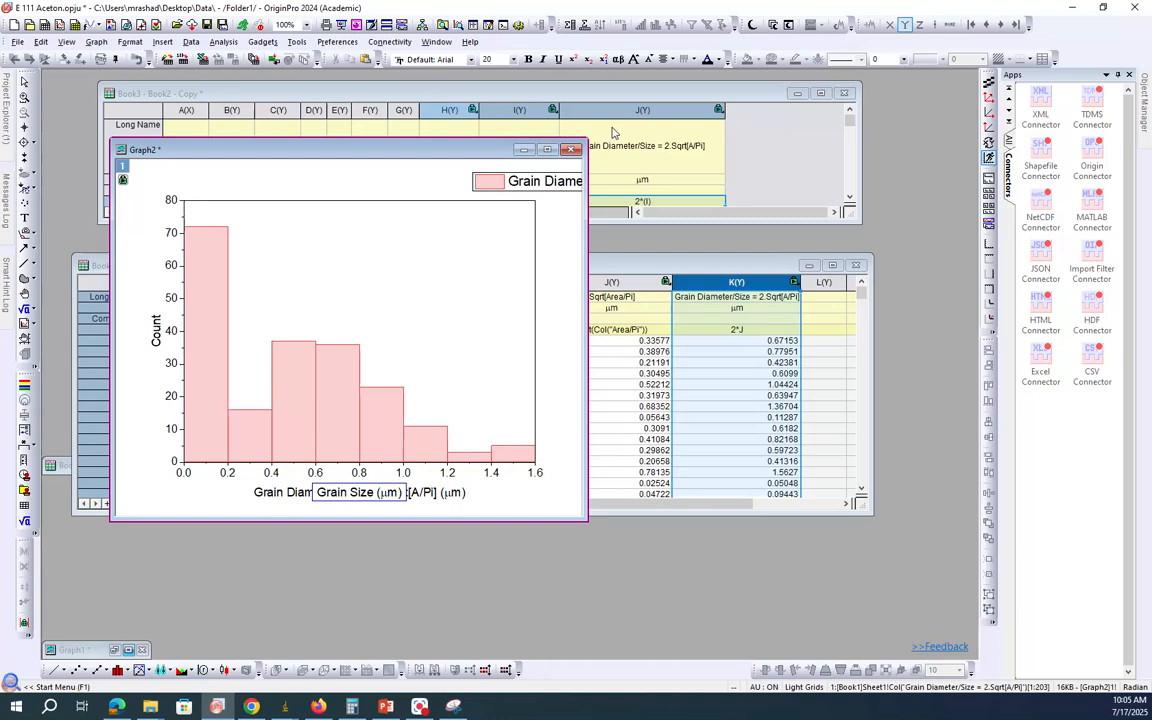
key("Return")
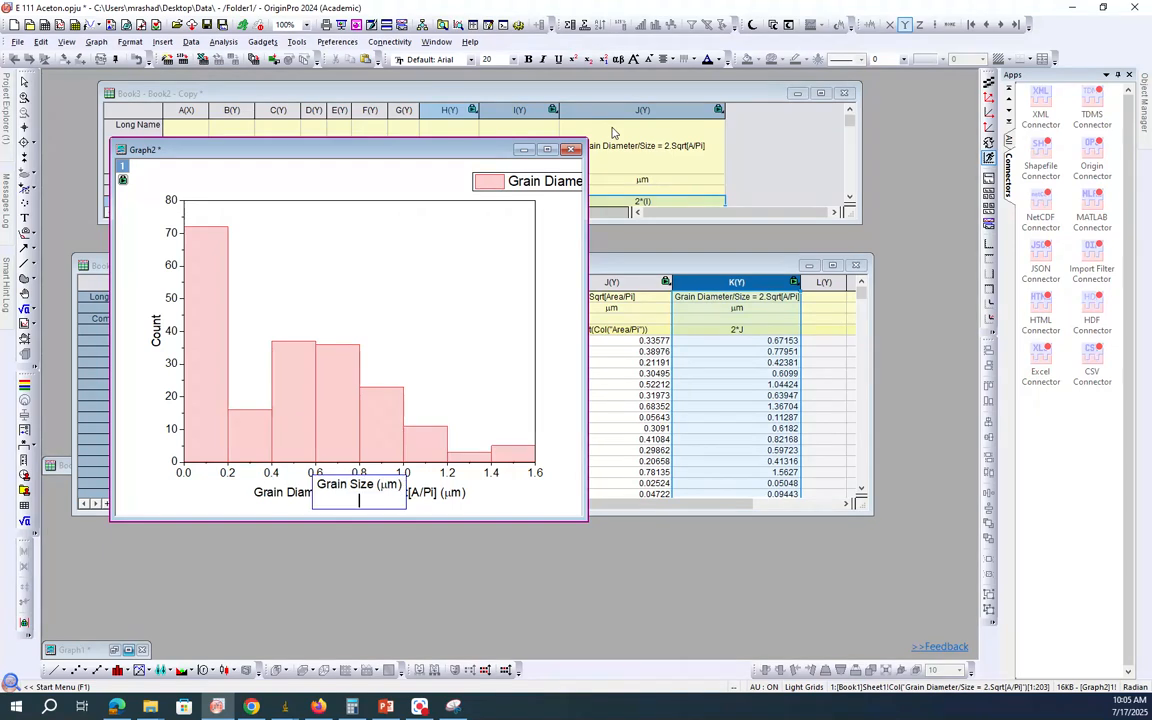
key("BackSpace")
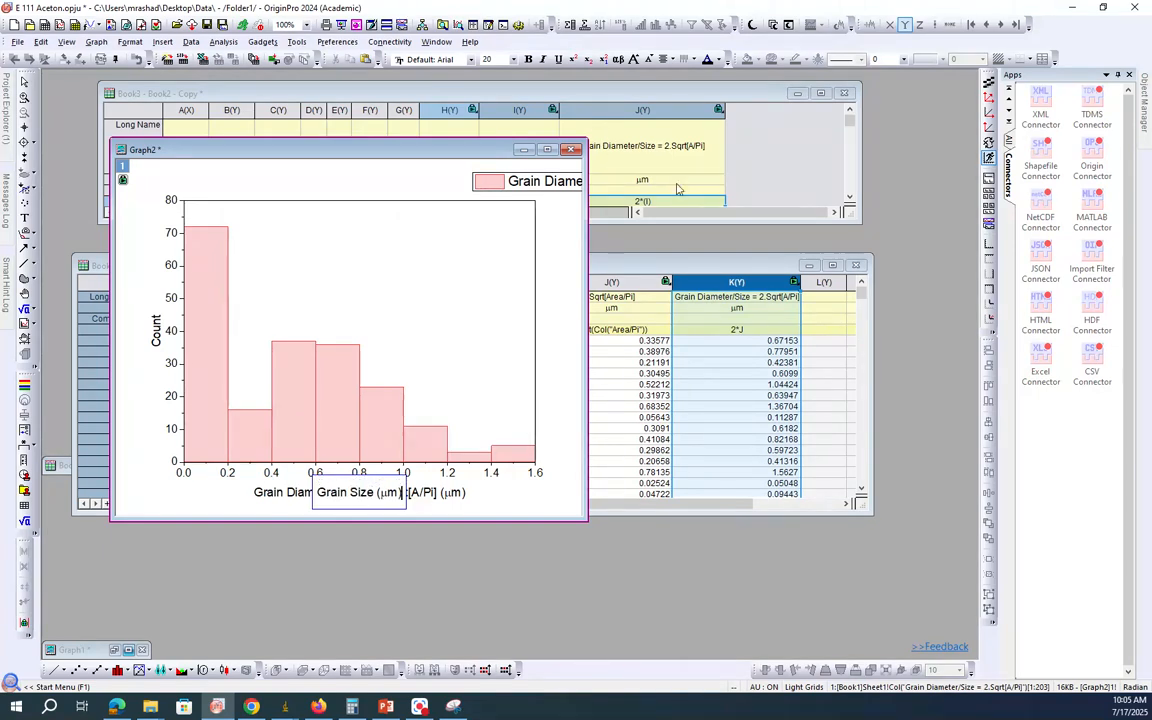
left_click(515, 490)
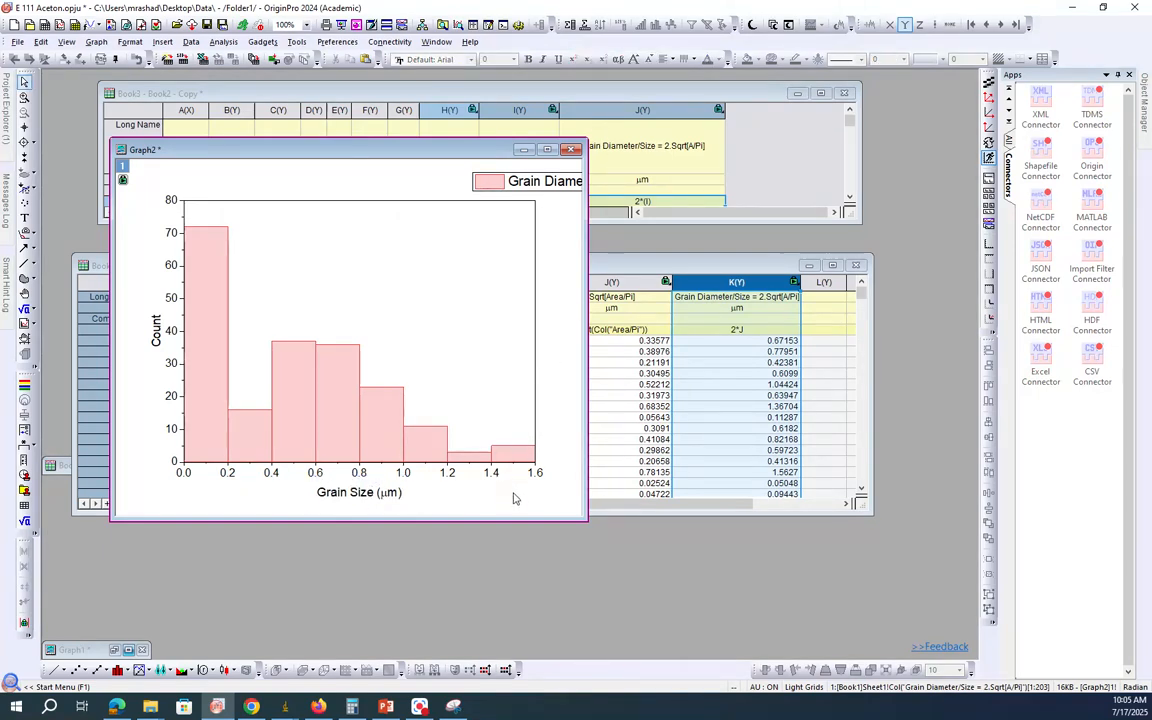
Step: Set the upper limit of the histogram's X-axis scale to 2
double_click(442, 464)
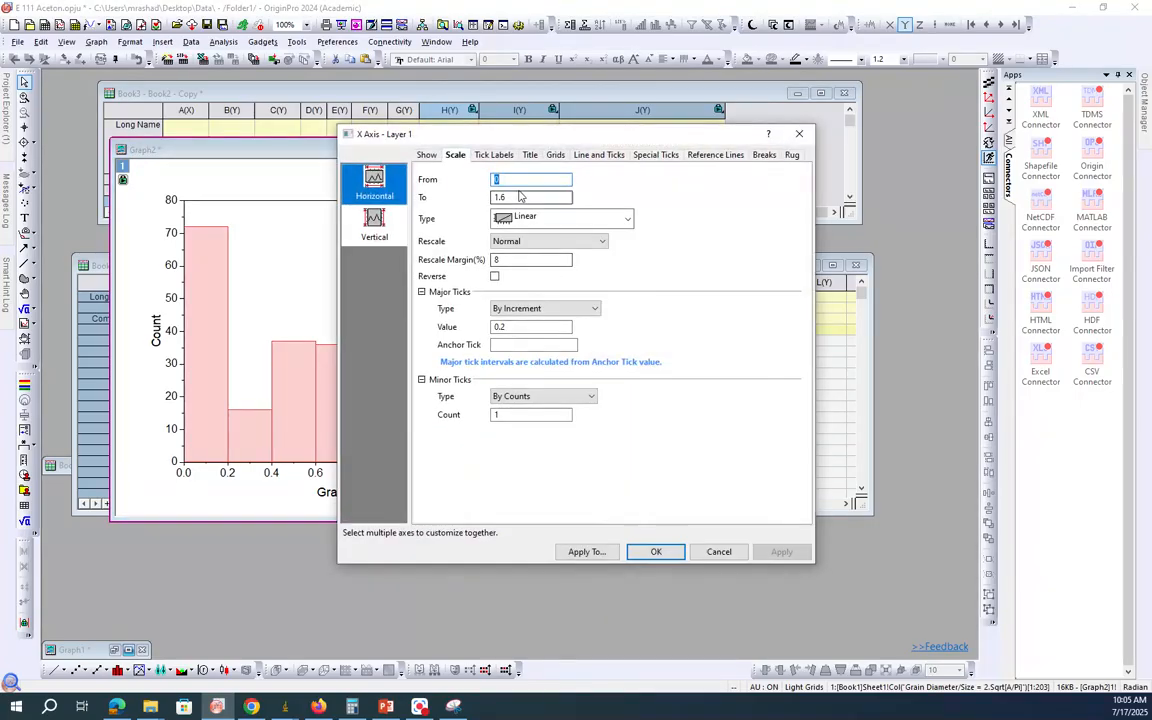
double_click(513, 197)
type("2")
key("Return")
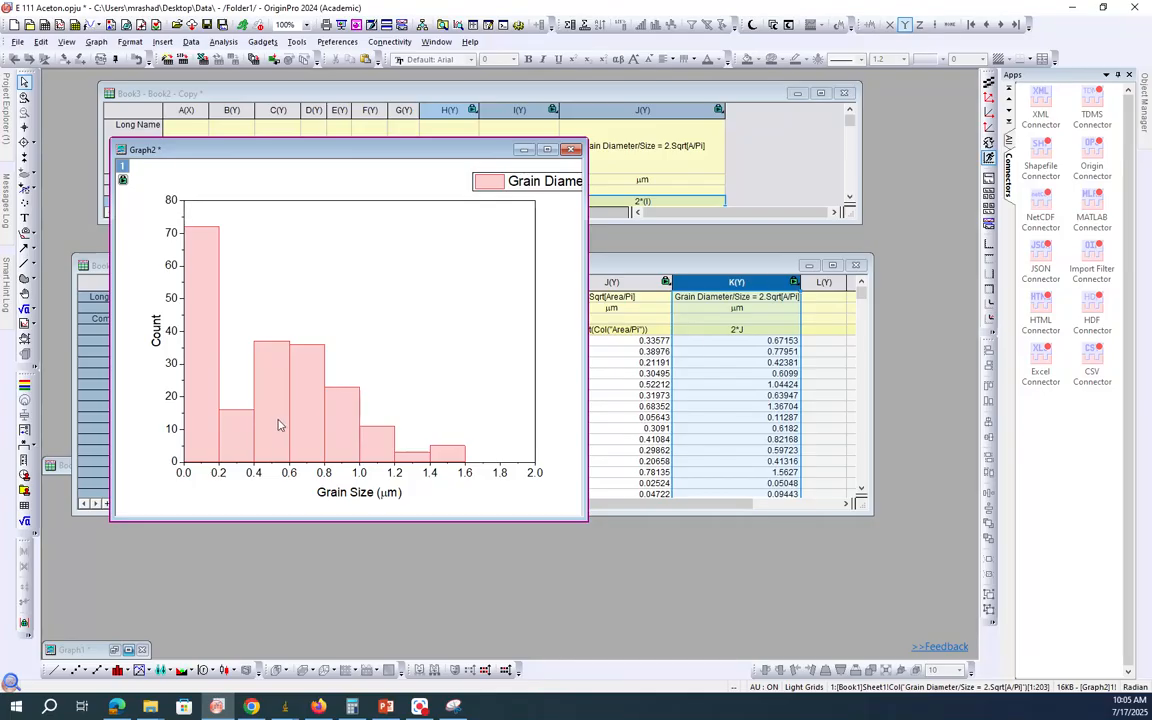
Step: Delete the legend from the grain size histogram and inspect the first bin's data
mouse_move(208, 264)
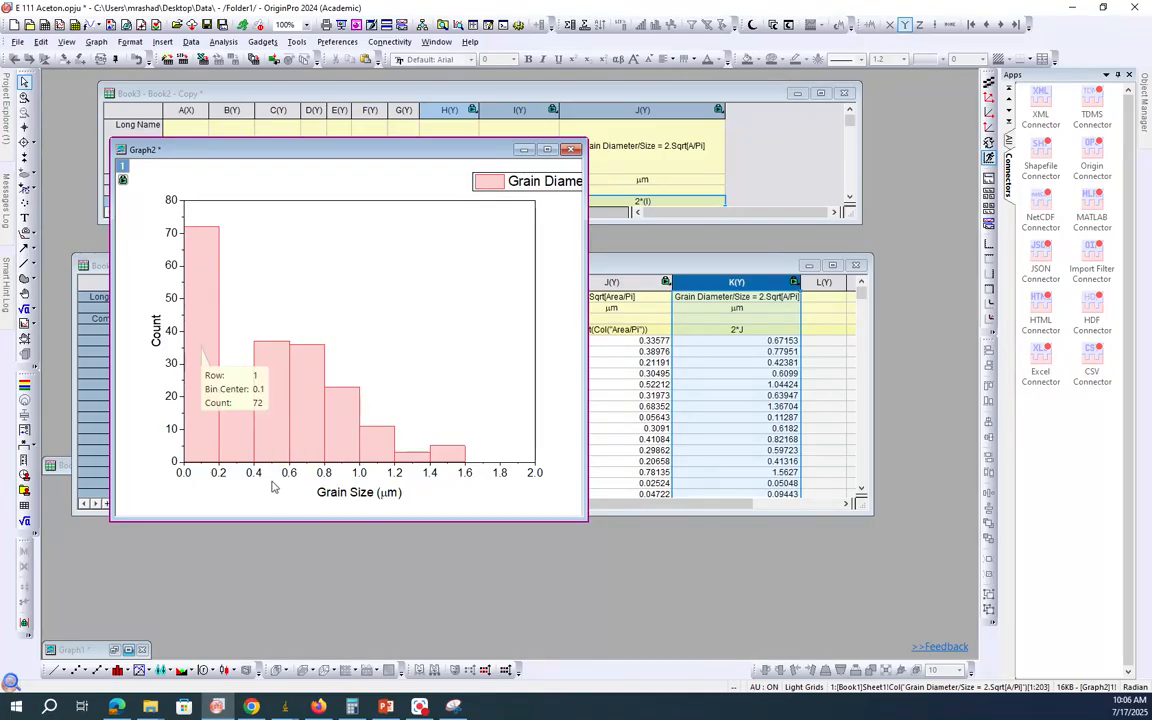
left_click(553, 183)
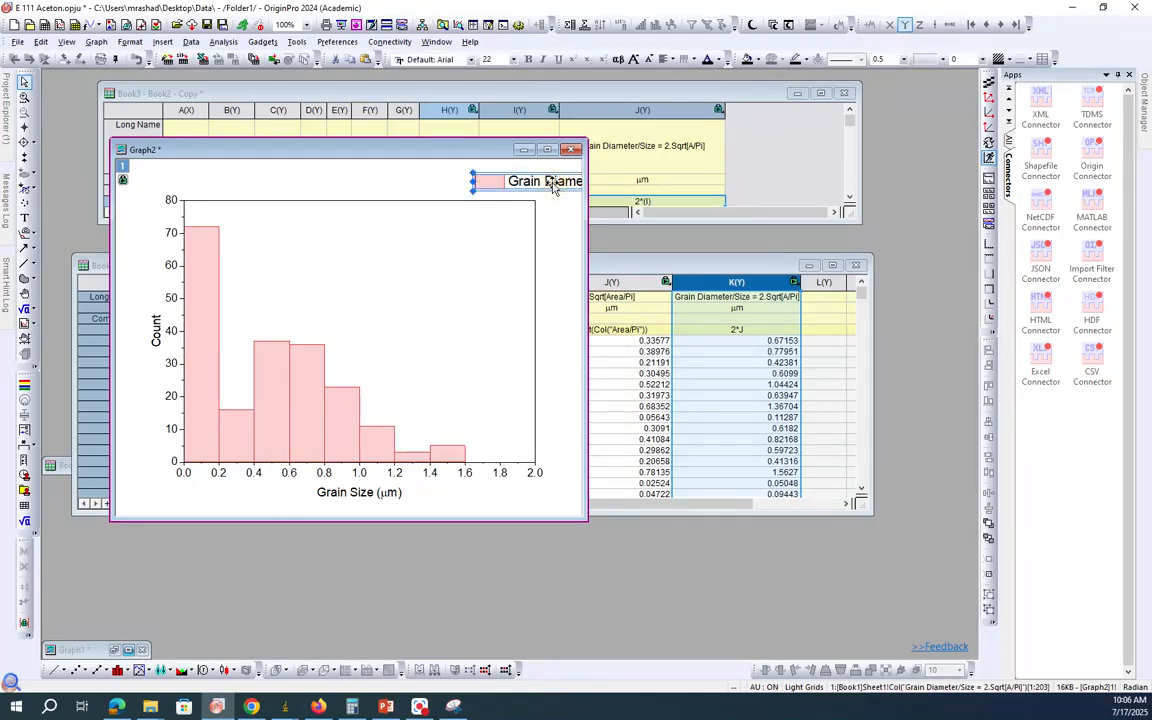
key("Delete")
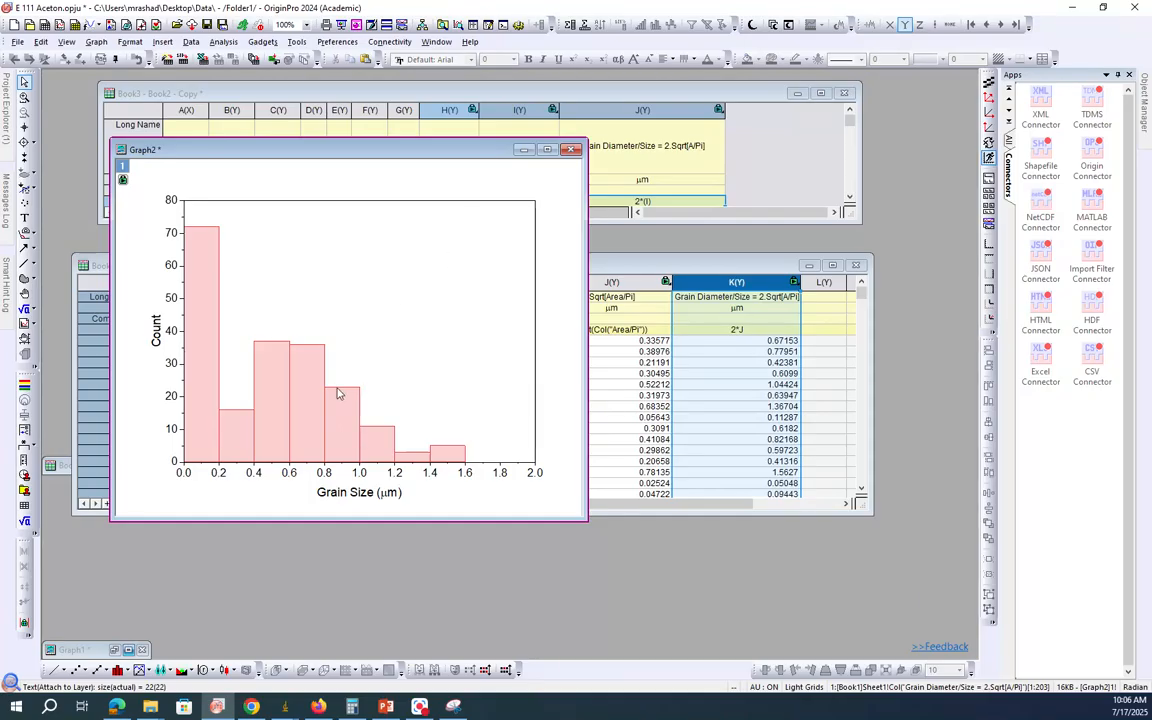
mouse_move(337, 393)
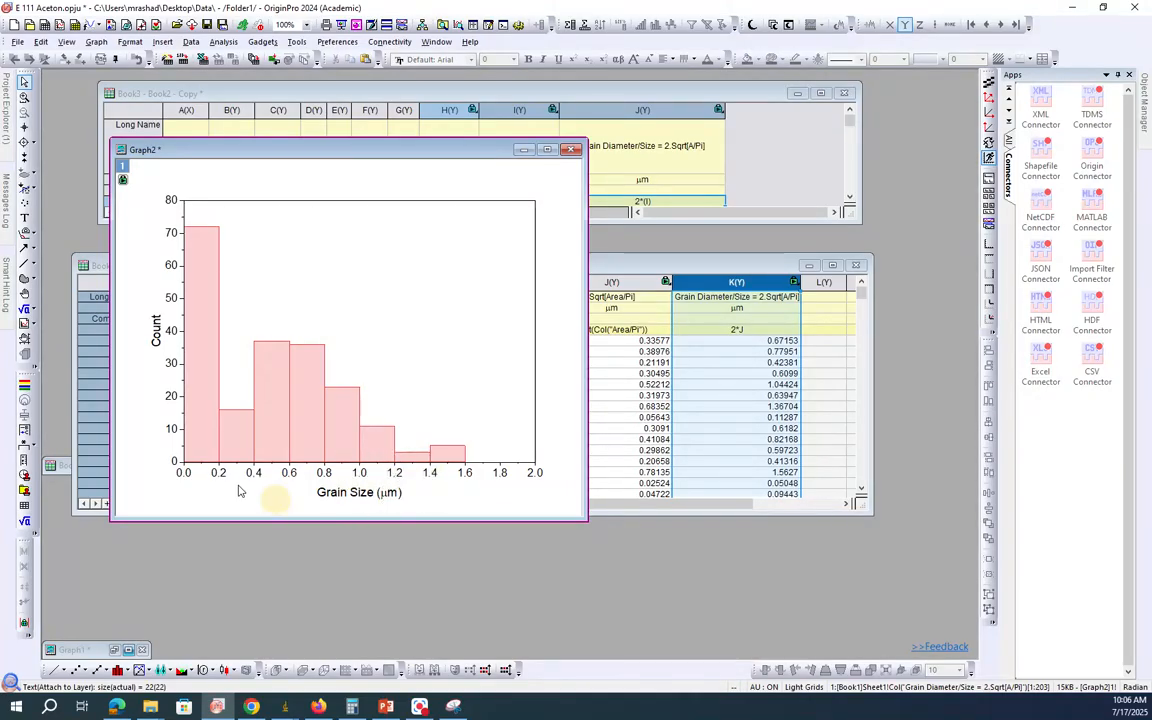
mouse_move(197, 462)
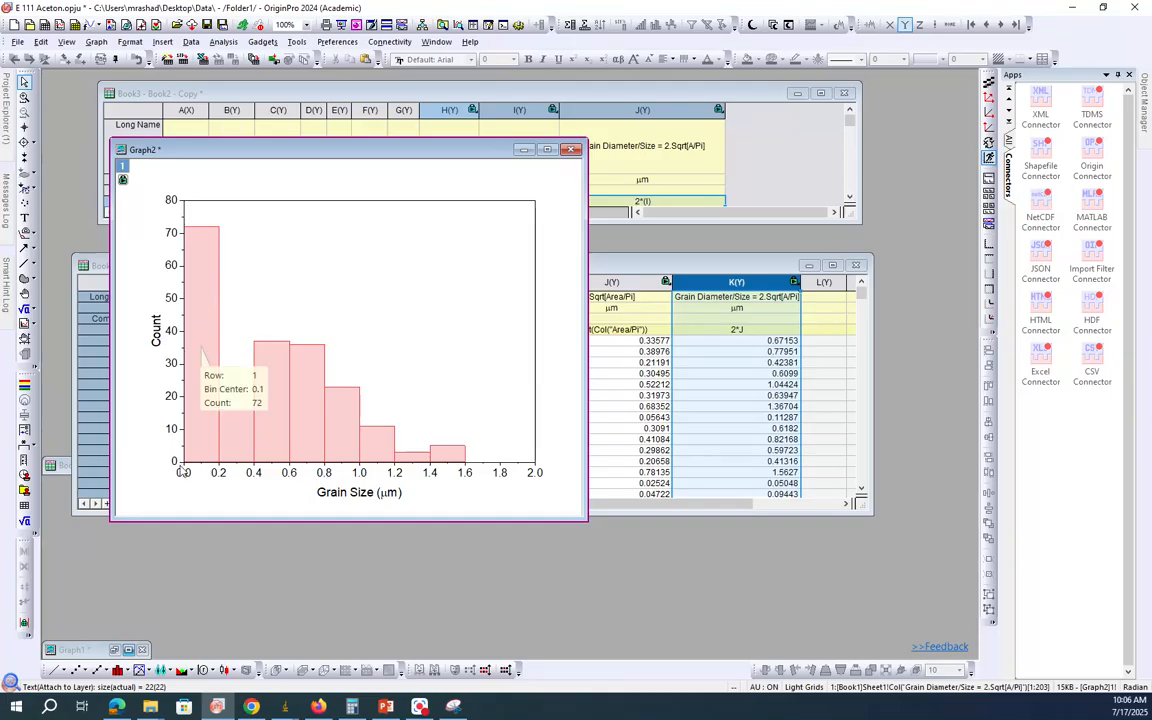